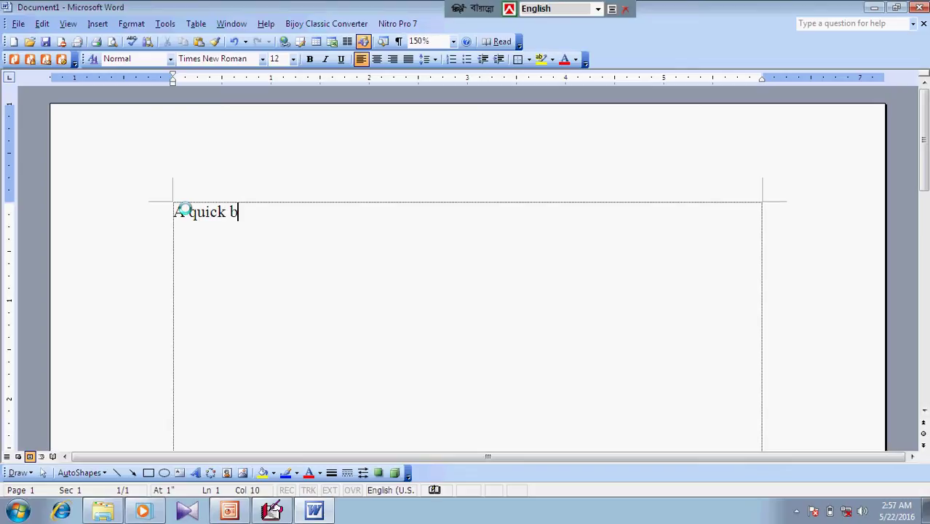
# Finish the sentence 'A quick brown fox jumps over the lazy dog', undoing text mistakenly inserted inside 'brown'
pyautogui.click(183, 211)
pyautogui.click(247, 208)
pyautogui.write('own ')
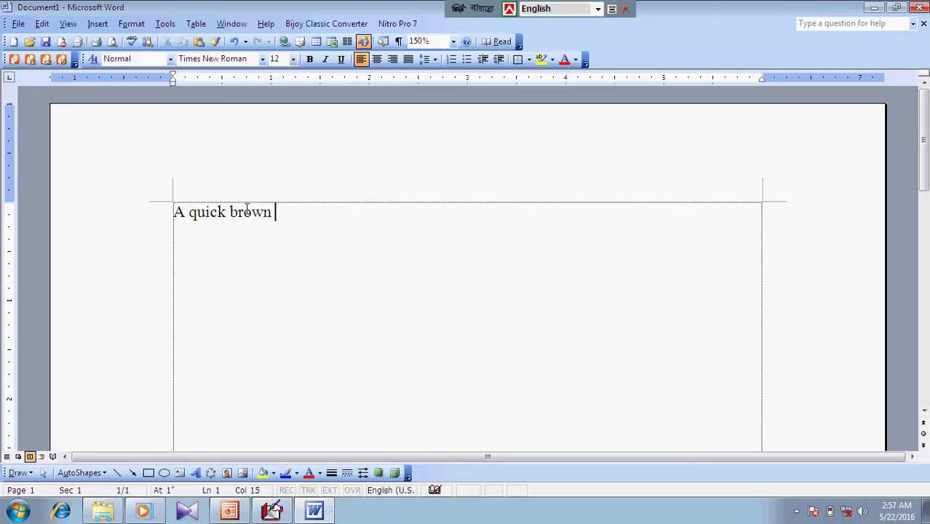
pyautogui.write('fox jumps')
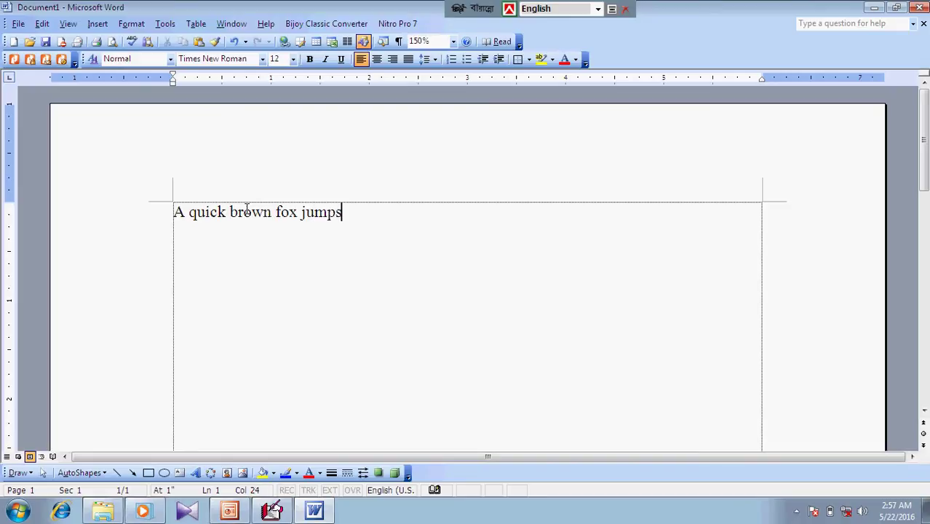
pyautogui.write(' over t')
pyautogui.click(246, 211)
pyautogui.write('he lazy')
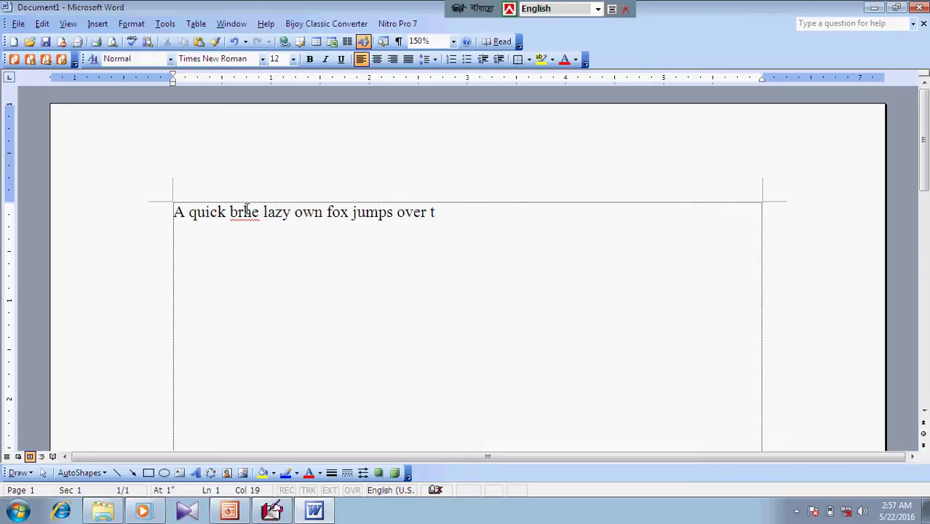
pyautogui.hotkey('ctrl', 'z')
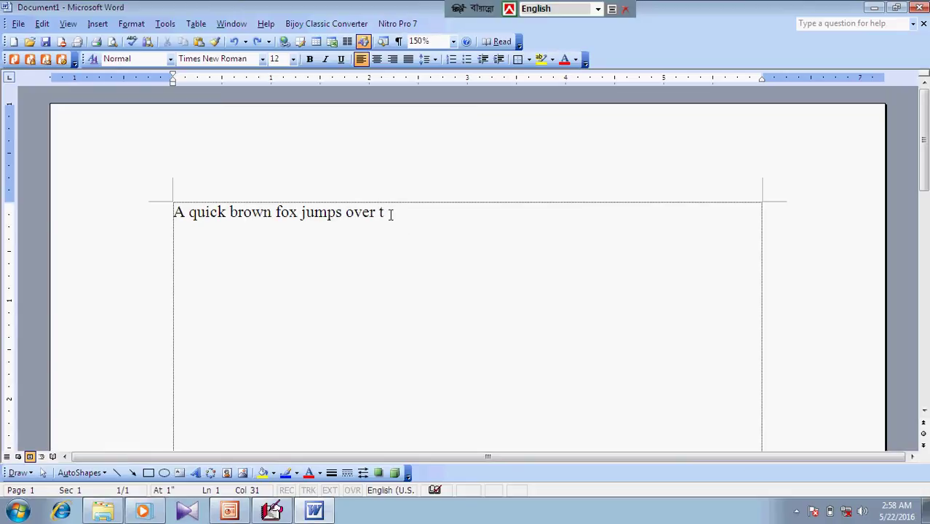
pyautogui.write('he lazy dog')
# Center the fox sentence, set it to 16 pt, and paste it into six identical lines
pyautogui.click(377, 59)
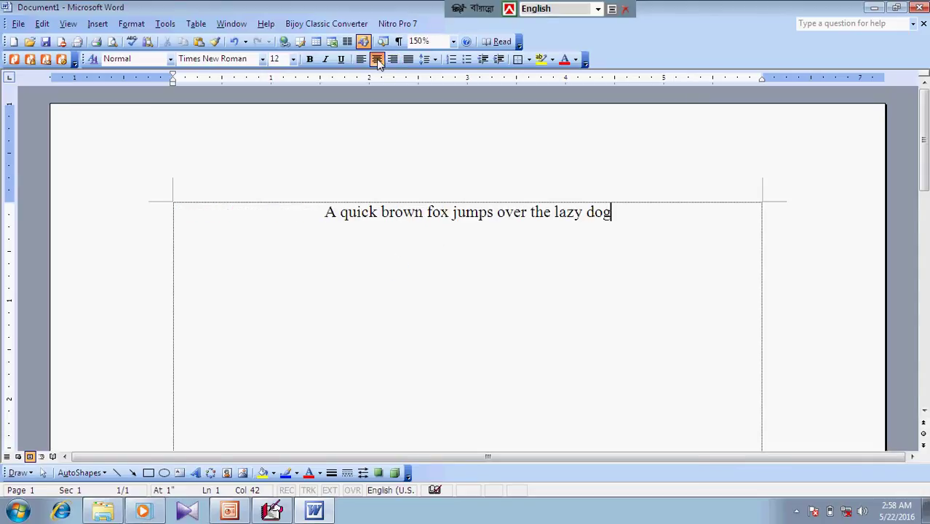
pyautogui.moveTo(625, 212); pyautogui.dragTo(323, 190)
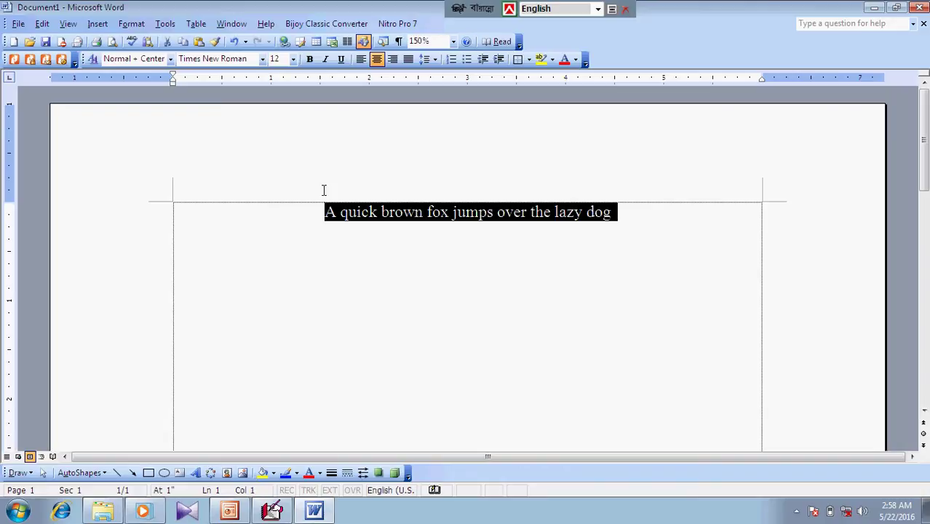
pyautogui.click(292, 59)
pyautogui.click(276, 135)
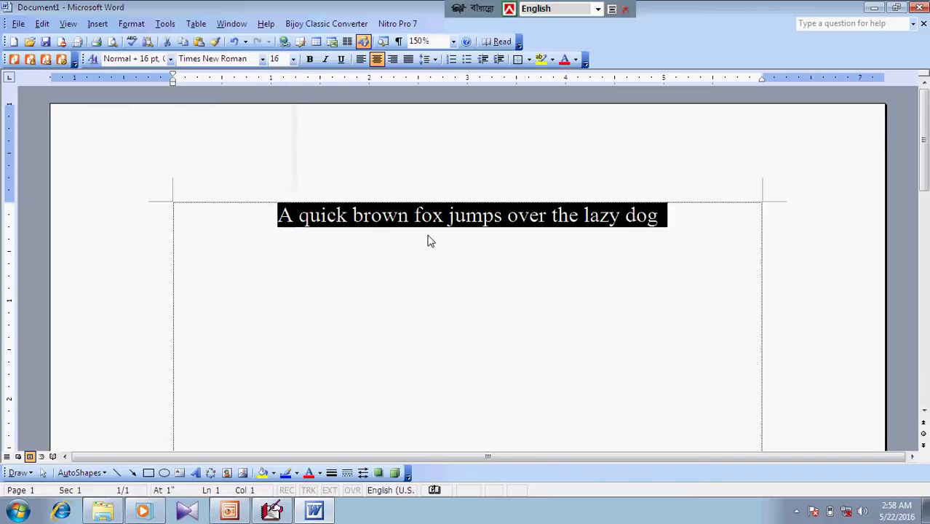
pyautogui.click(675, 217)
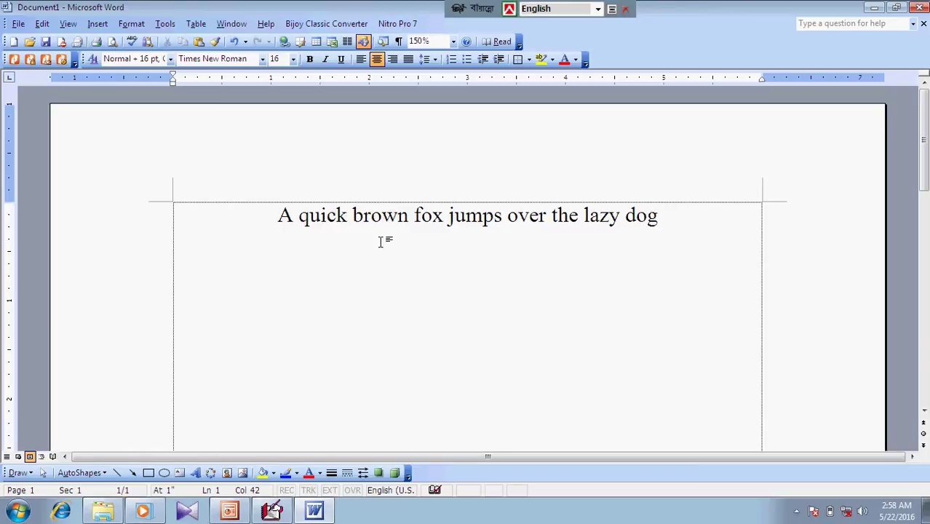
pyautogui.moveTo(266, 218); pyautogui.dragTo(664, 215)
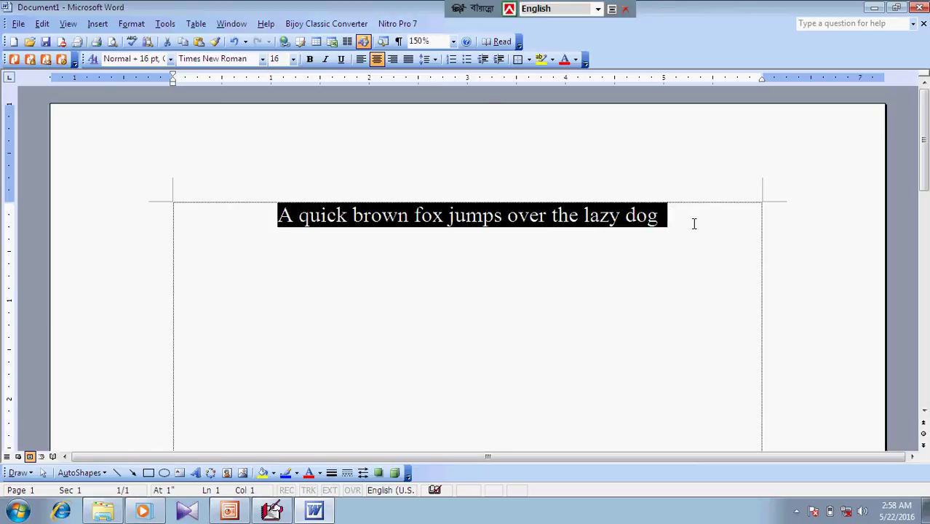
pyautogui.hotkey('ctrl', 'v')
pyautogui.hotkey('ctrl', 'v')
pyautogui.hotkey('ctrl', 'v')
pyautogui.hotkey('ctrl', 'v')
pyautogui.hotkey('ctrl', 'v')
pyautogui.hotkey('ctrl', 'v')
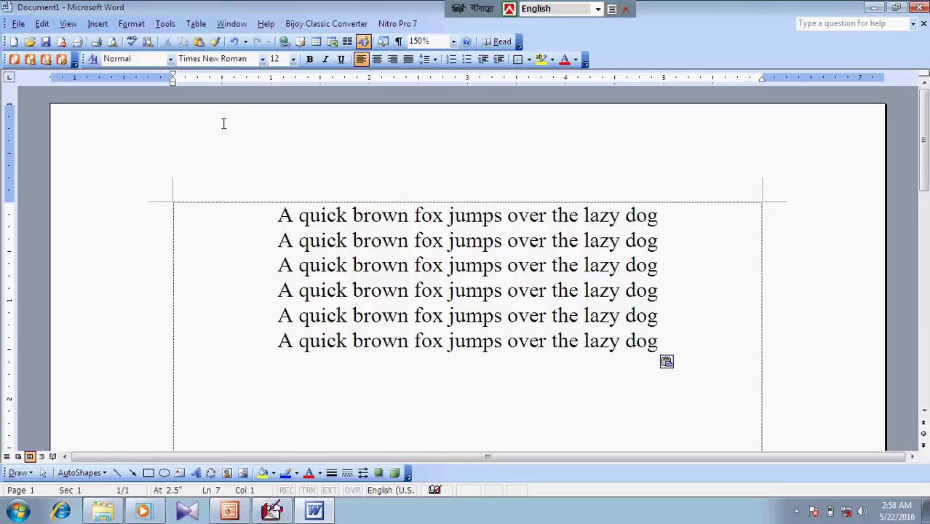
pyautogui.click(260, 218)
pyautogui.moveTo(261, 218); pyautogui.dragTo(709, 226)
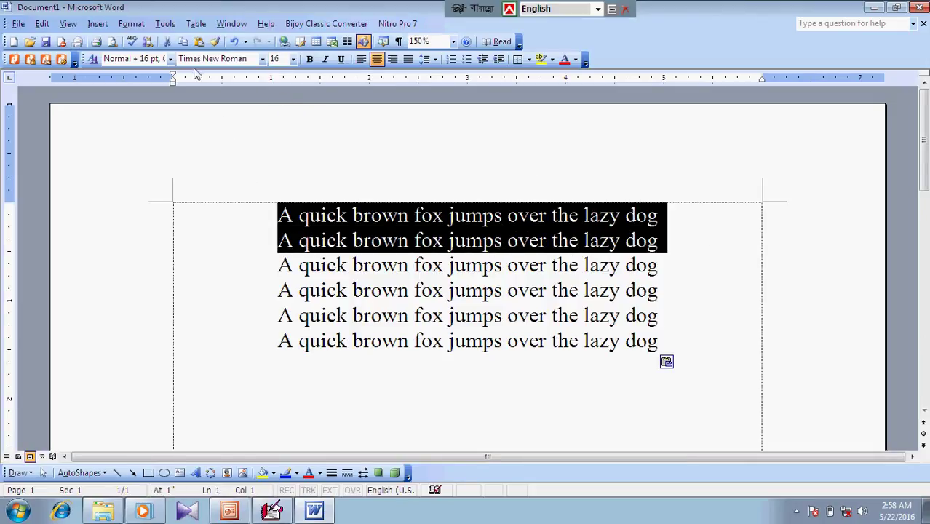
pyautogui.click(168, 26)
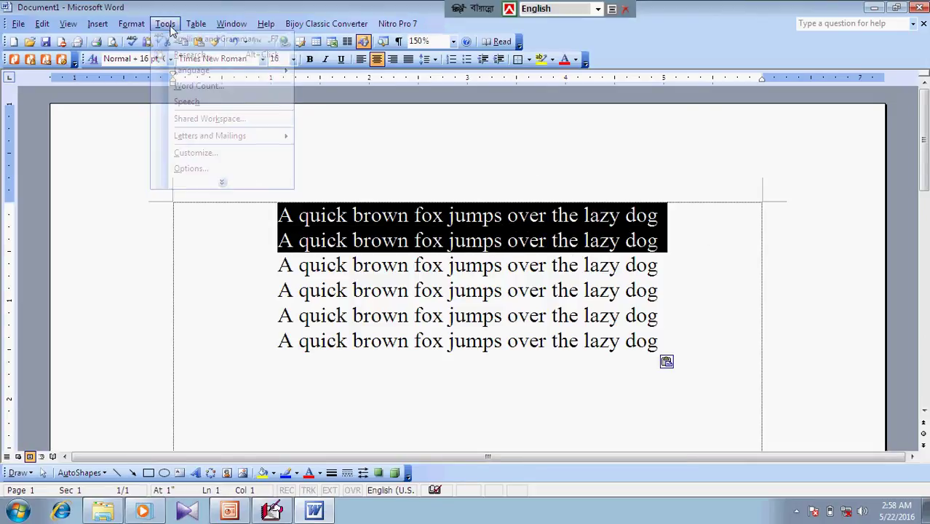
pyautogui.click(222, 183)
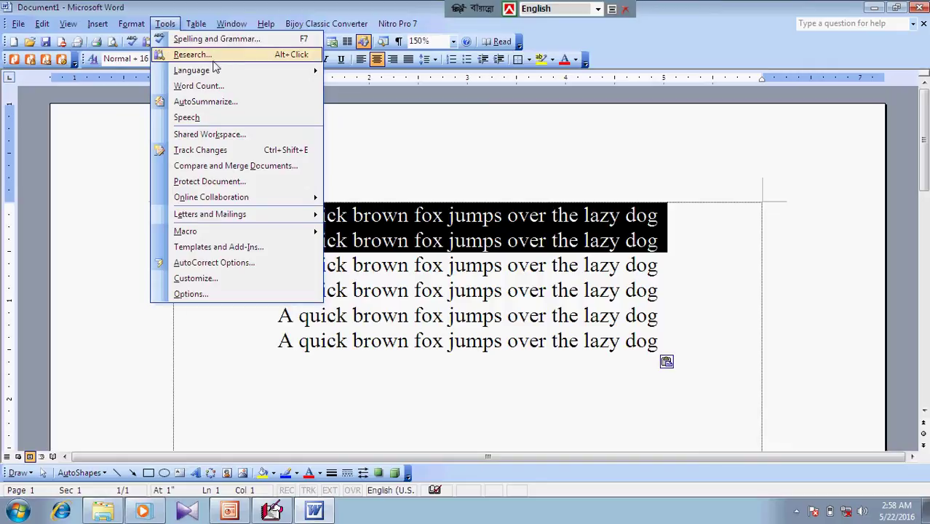
pyautogui.moveTo(217, 75)
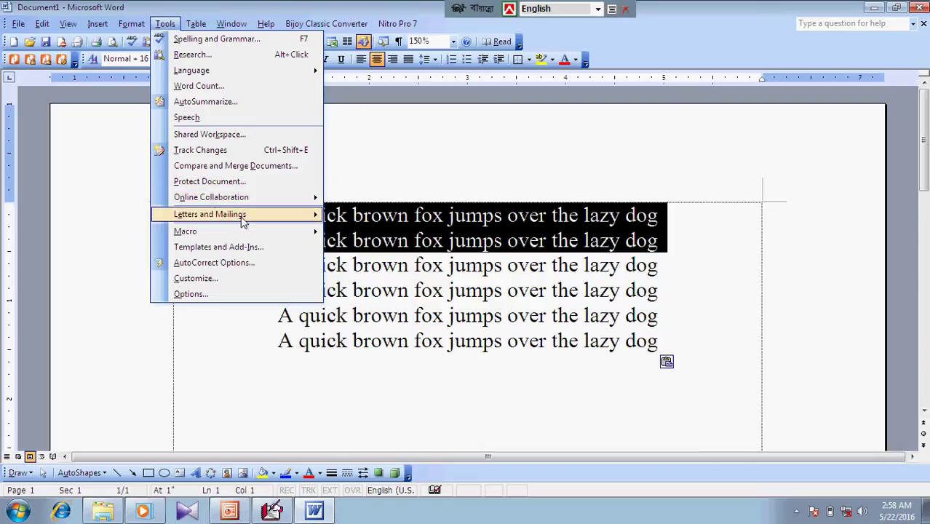
pyautogui.moveTo(241, 219)
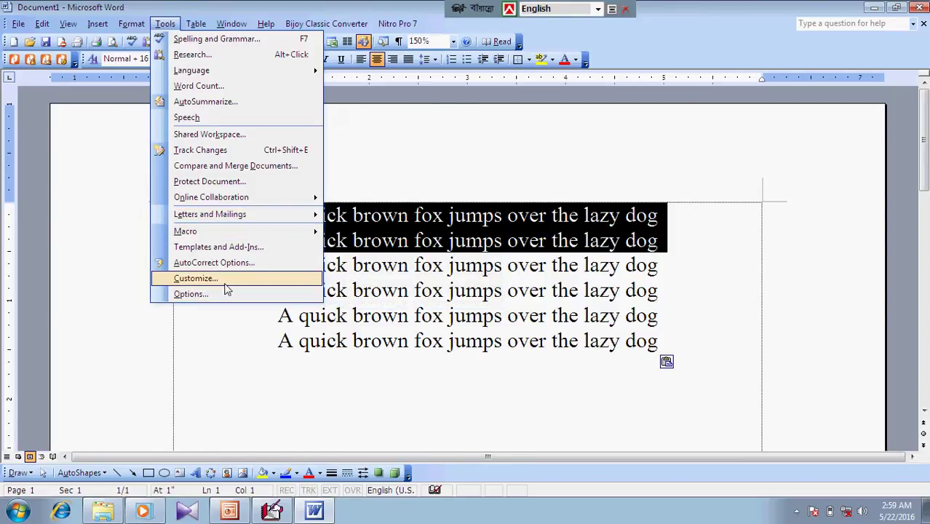
pyautogui.click(367, 139)
pyautogui.click(362, 216)
pyautogui.moveTo(276, 215); pyautogui.dragTo(692, 225)
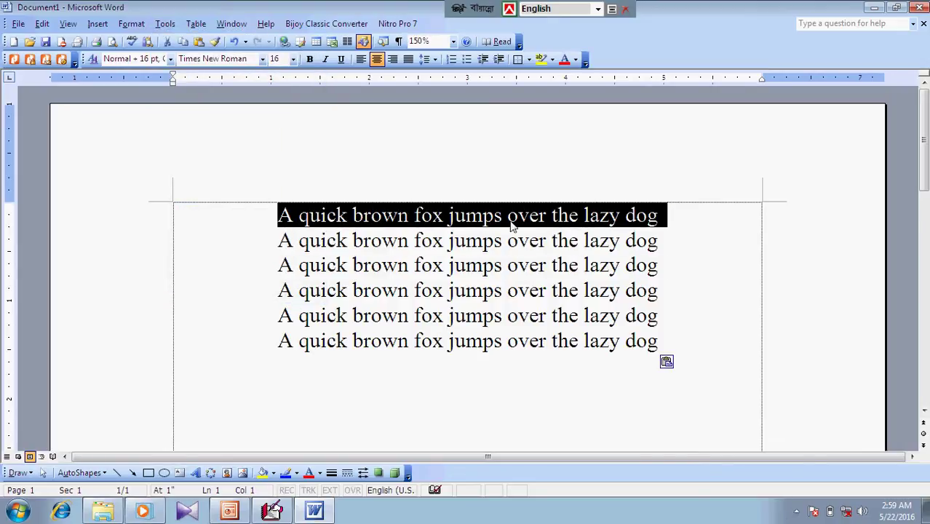
pyautogui.click(446, 217)
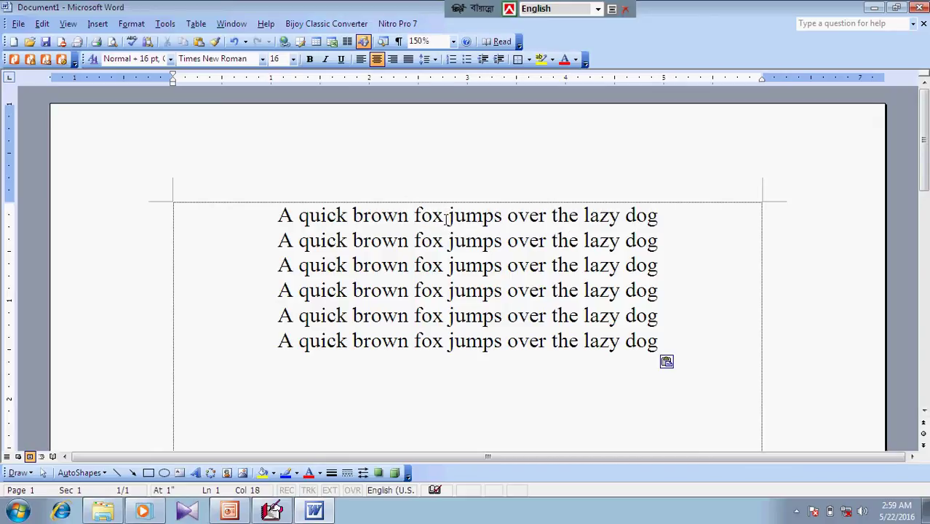
pyautogui.press('BackSpace')
pyautogui.write('cs')
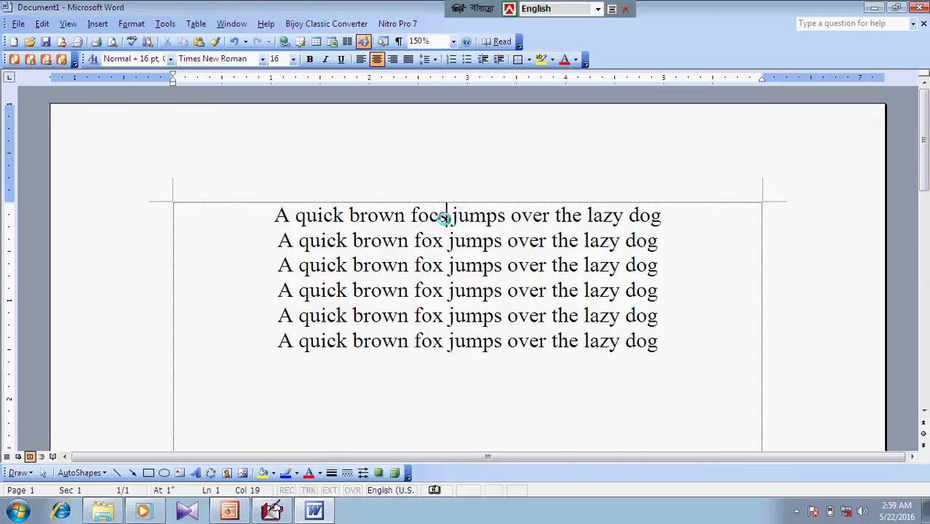
pyautogui.click(337, 290)
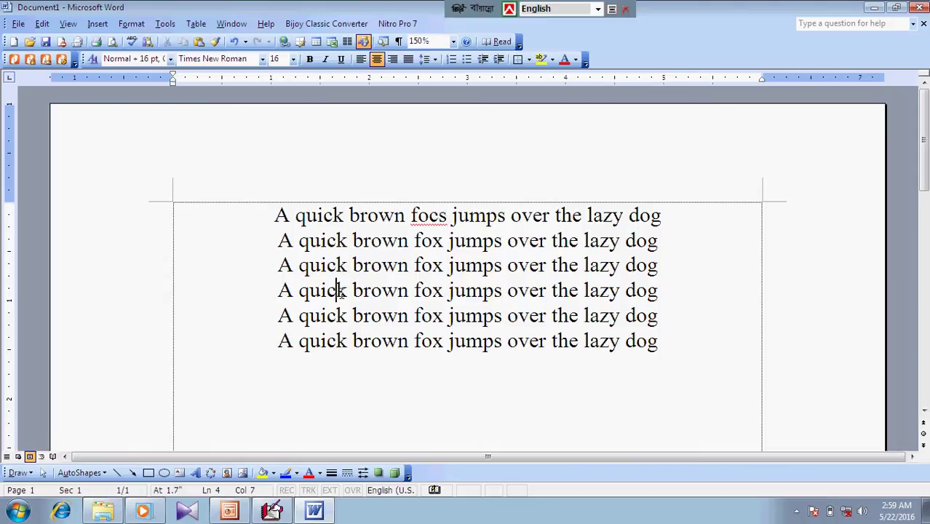
pyautogui.moveTo(446, 215); pyautogui.dragTo(411, 215)
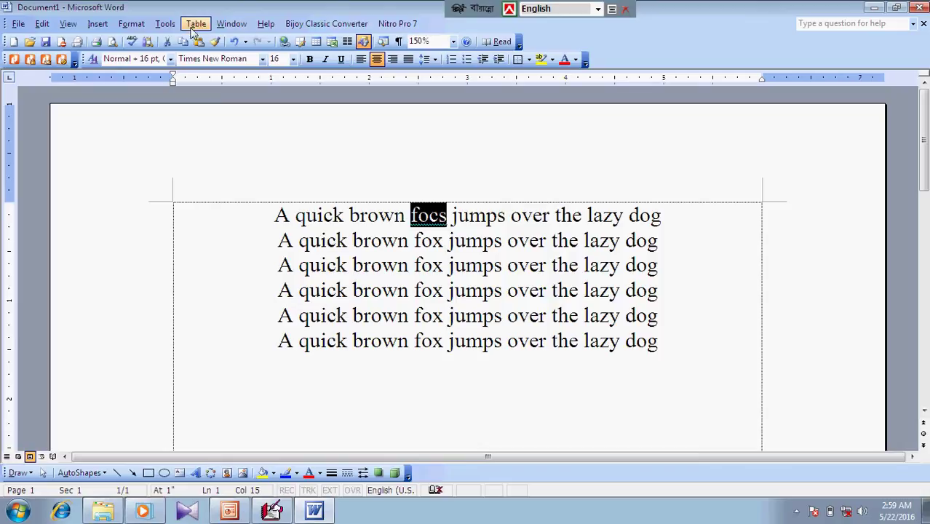
pyautogui.click(165, 24)
pyautogui.click(211, 39)
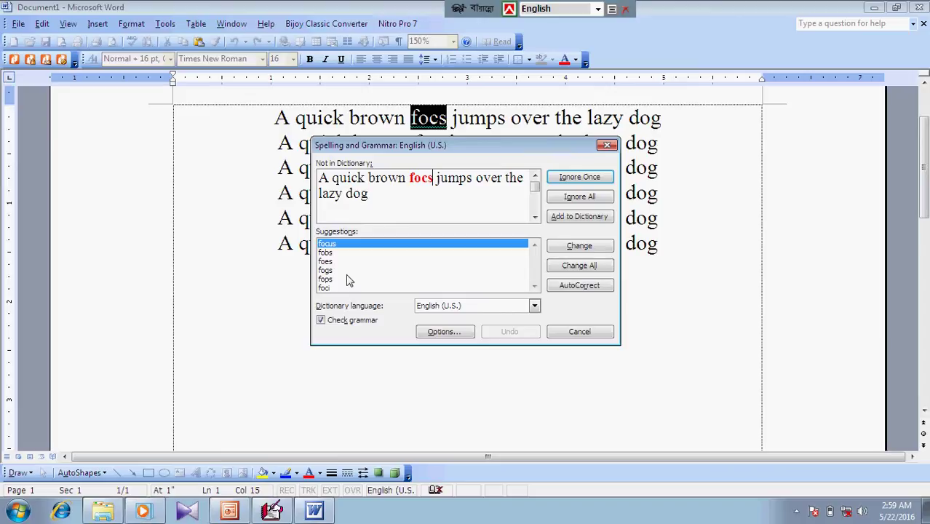
pyautogui.click(607, 145)
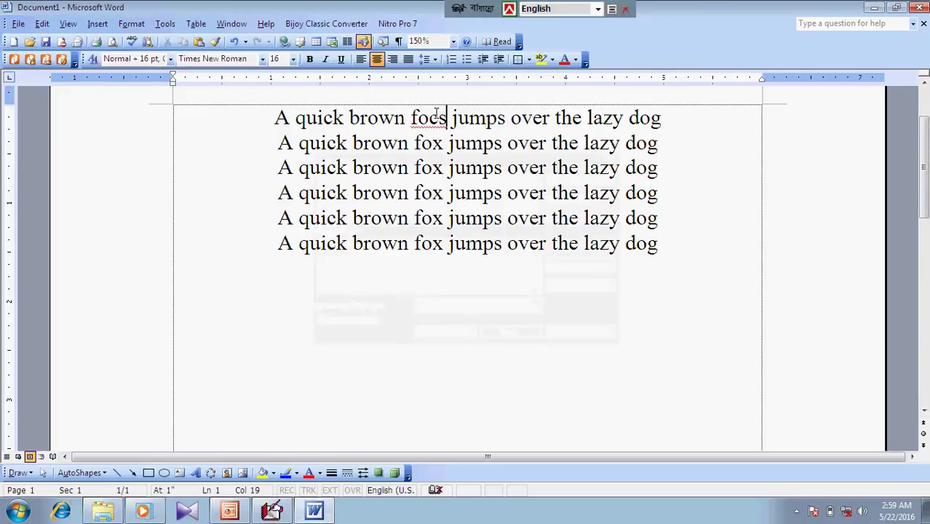
pyautogui.press('BackSpace')
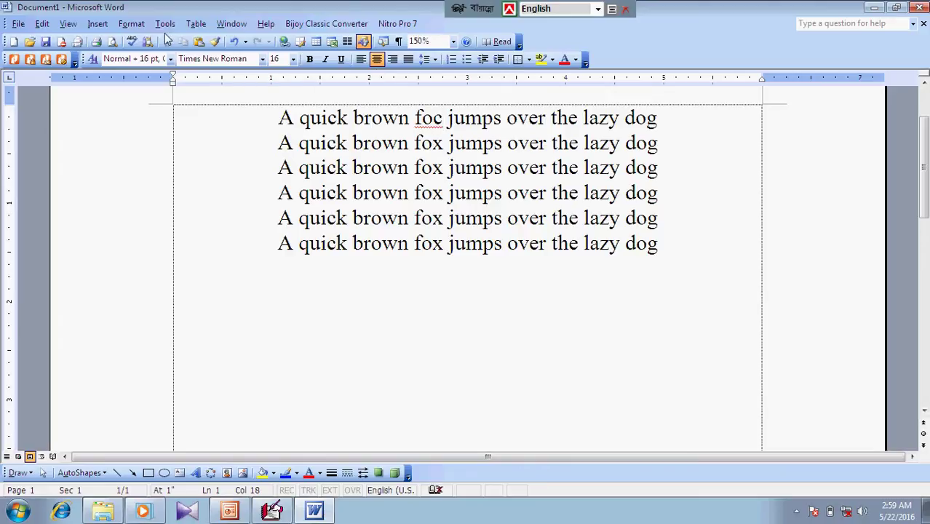
pyautogui.click(165, 24)
pyautogui.click(207, 38)
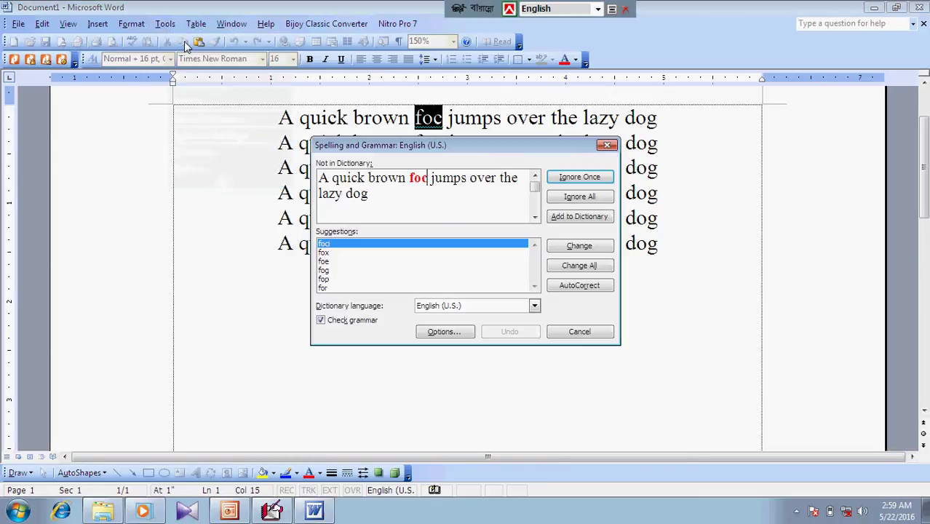
pyautogui.click(327, 255)
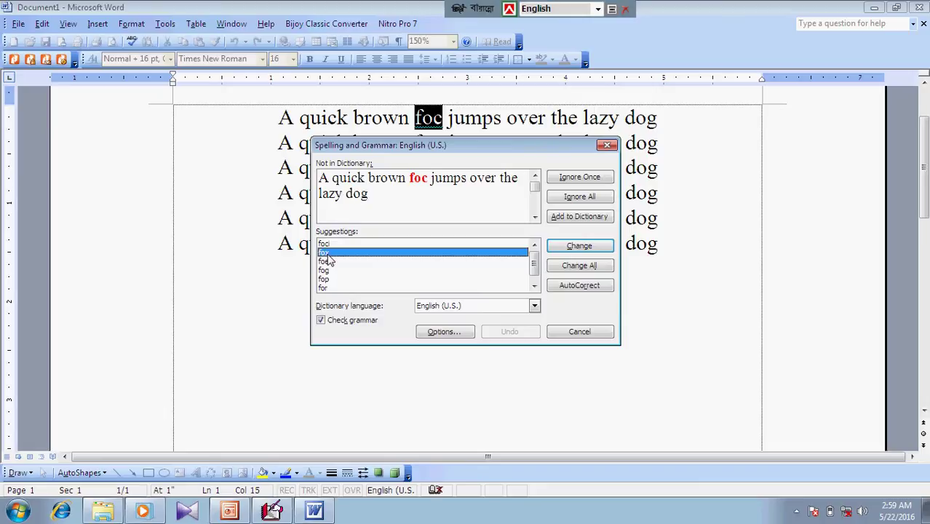
pyautogui.click(565, 246)
pyautogui.click(468, 289)
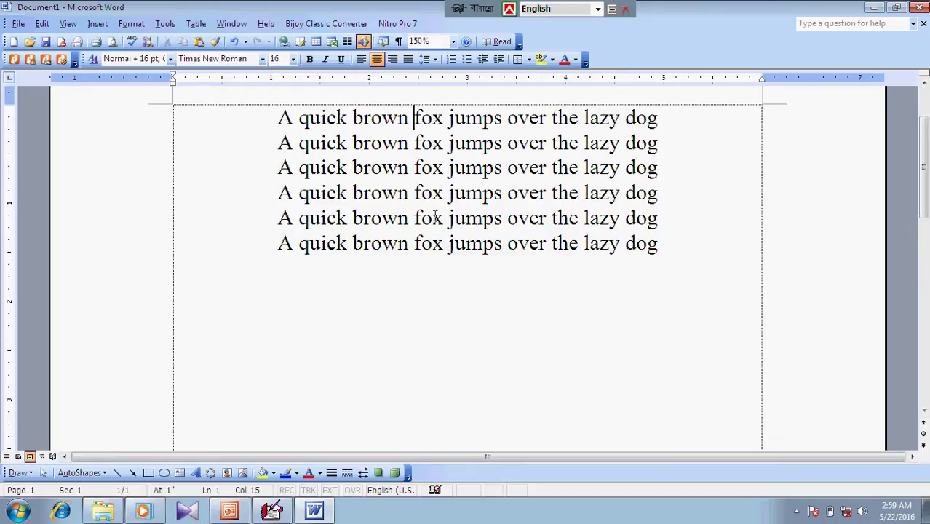
# Type the first name on line 7 and run a spelling check on it, closing without changes
pyautogui.click(670, 257)
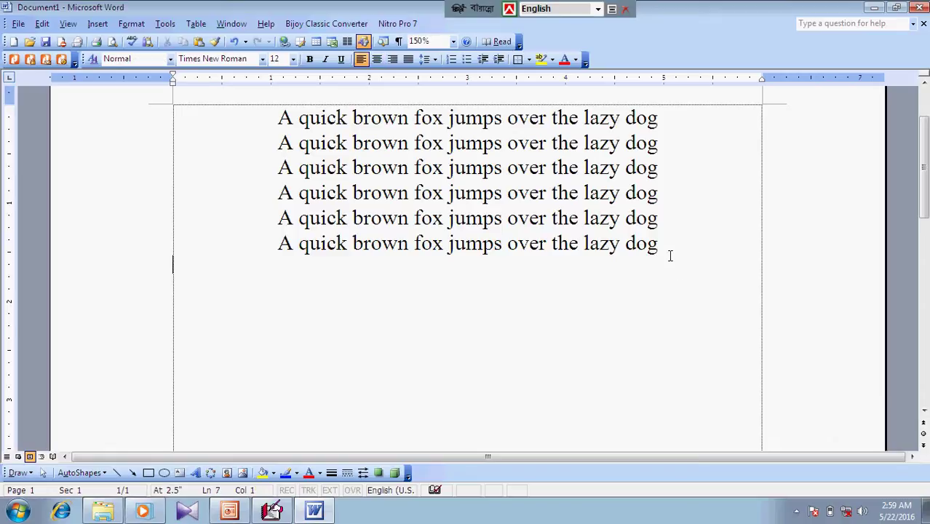
pyautogui.doubleClick(288, 266)
pyautogui.doubleClick(283, 264)
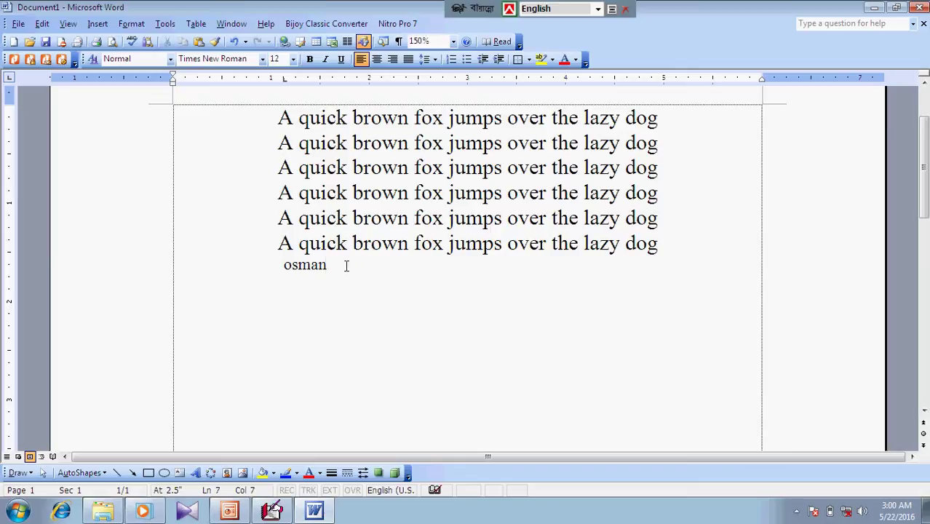
pyautogui.moveTo(346, 266); pyautogui.dragTo(283, 266)
pyautogui.click(165, 23)
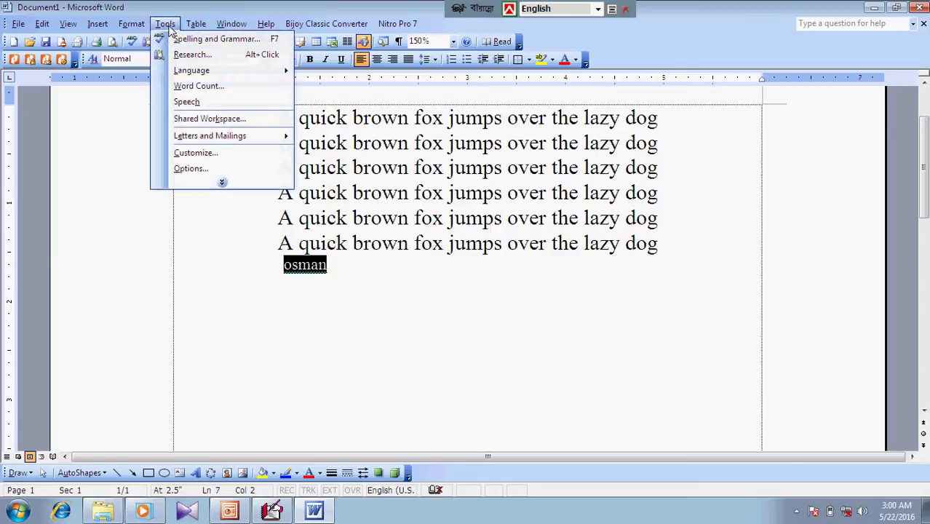
pyautogui.click(181, 39)
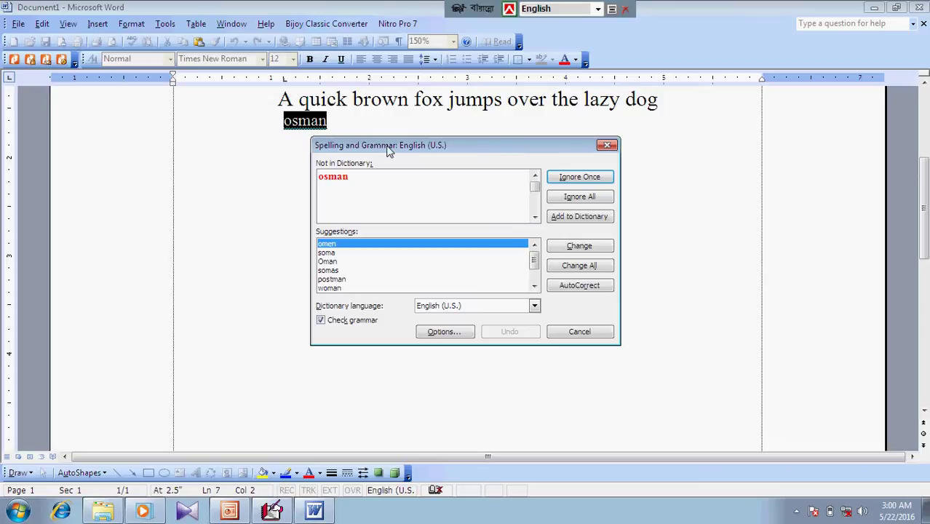
pyautogui.moveTo(389, 149); pyautogui.dragTo(444, 152)
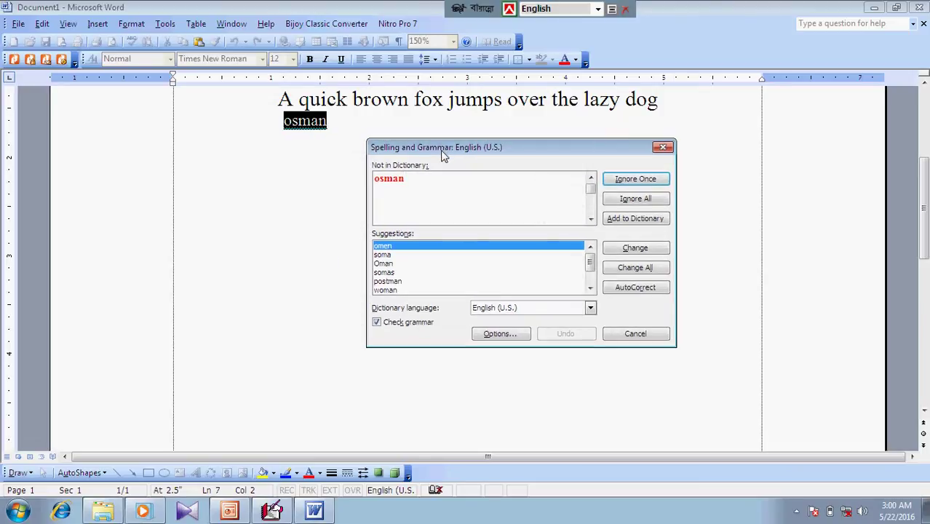
pyautogui.click(663, 147)
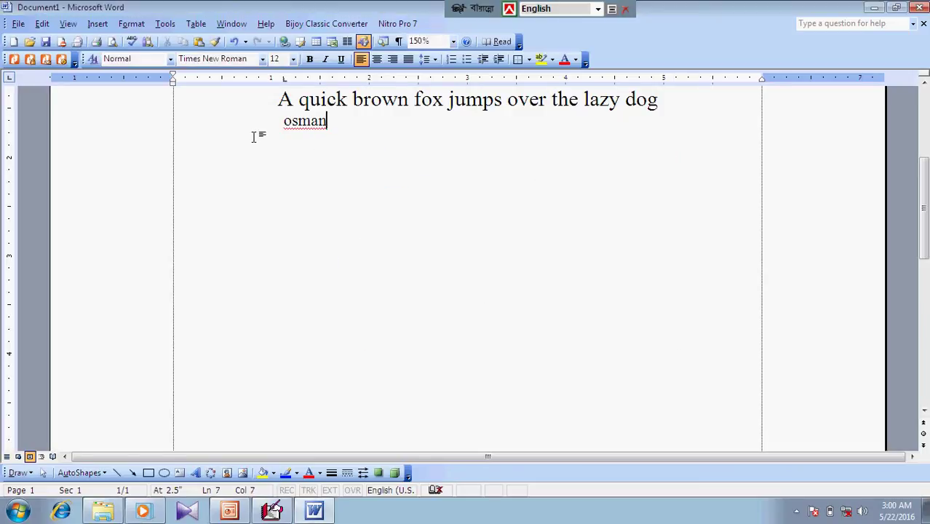
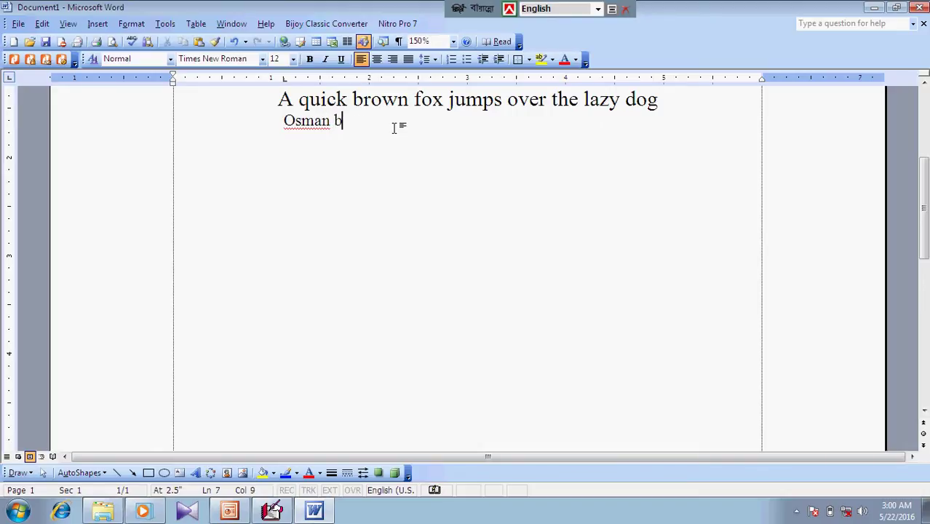
# Add the surname, spell-check the full name, add the first name to the dictionary, then start a new line
pyautogui.moveTo(372, 121); pyautogui.dragTo(259, 77)
pyautogui.click(173, 23)
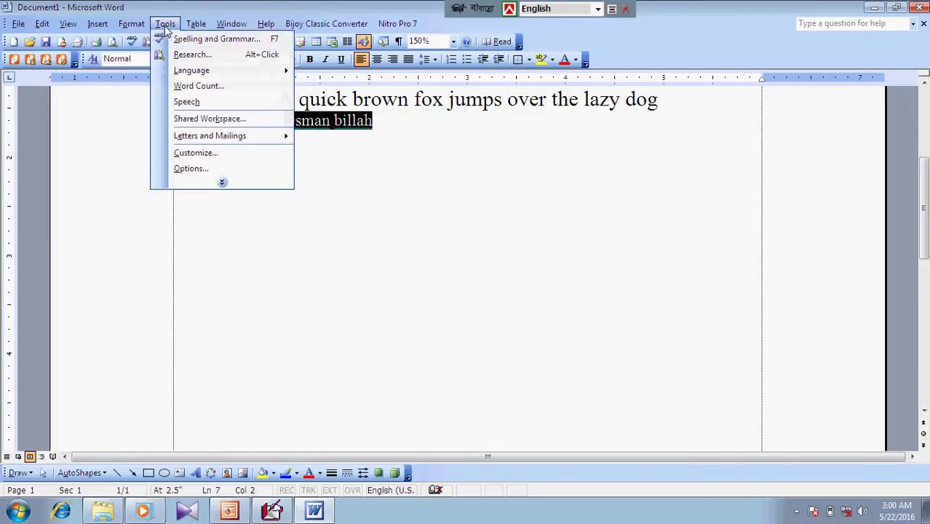
pyautogui.click(199, 41)
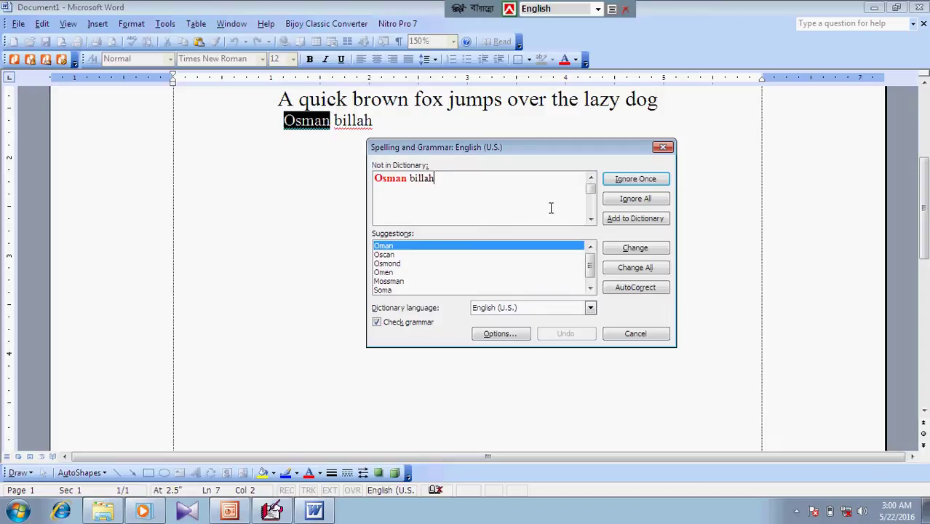
pyautogui.click(653, 222)
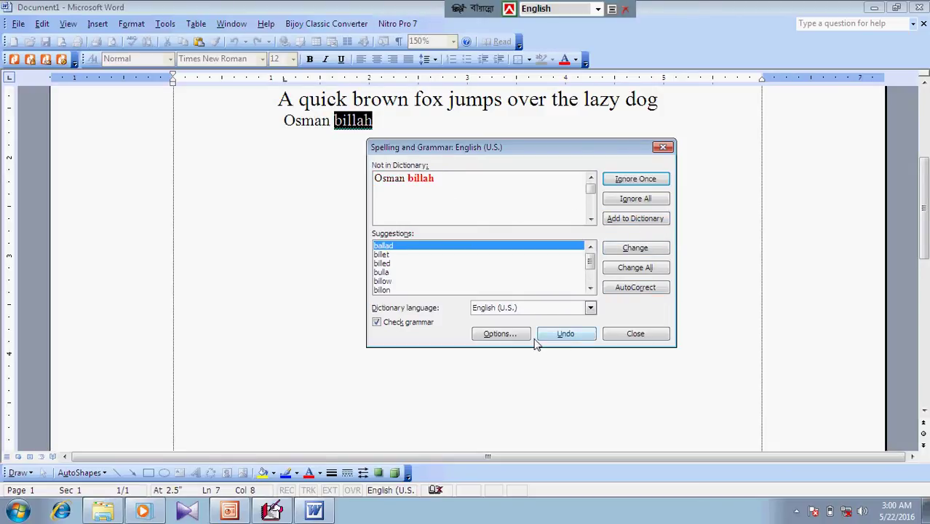
pyautogui.click(636, 335)
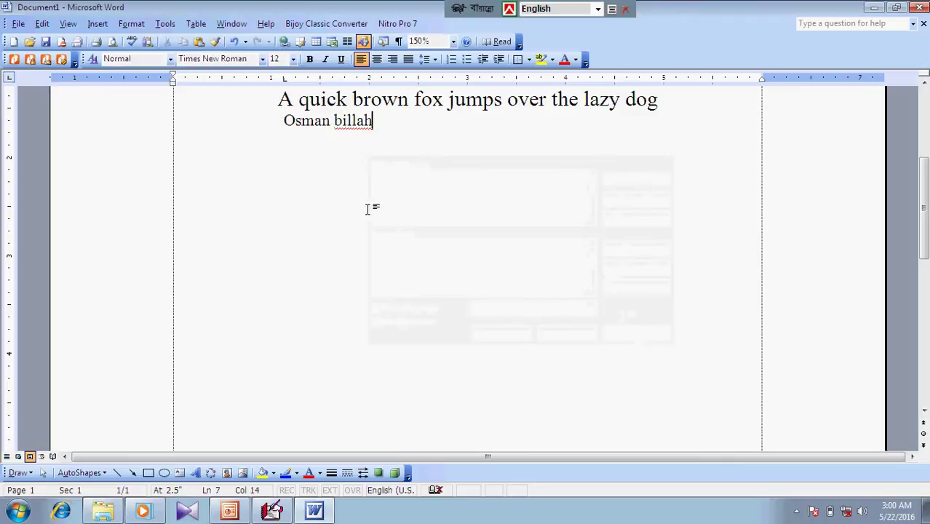
pyautogui.press('Return')
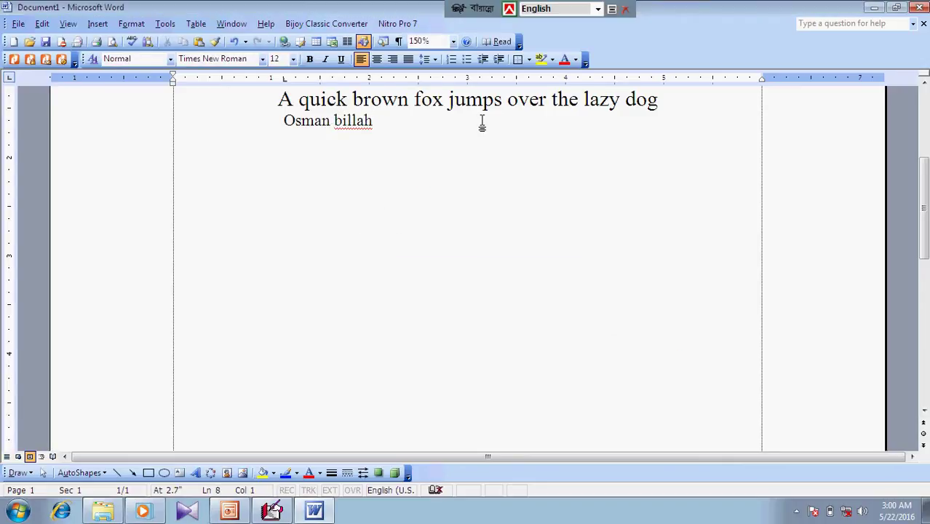
# Add the flagged surname to the dictionary from its right-click spelling menu
pyautogui.rightClick(354, 123)
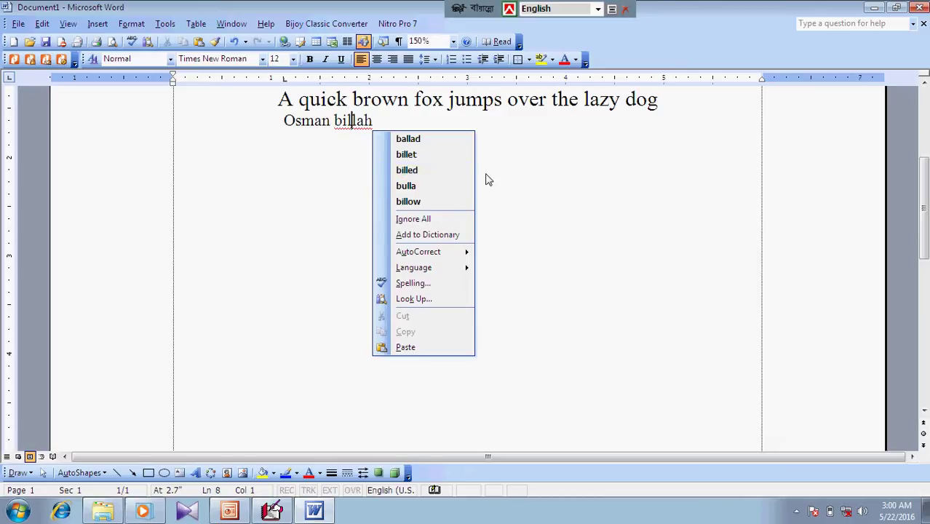
pyautogui.rightClick(357, 125)
pyautogui.click(437, 238)
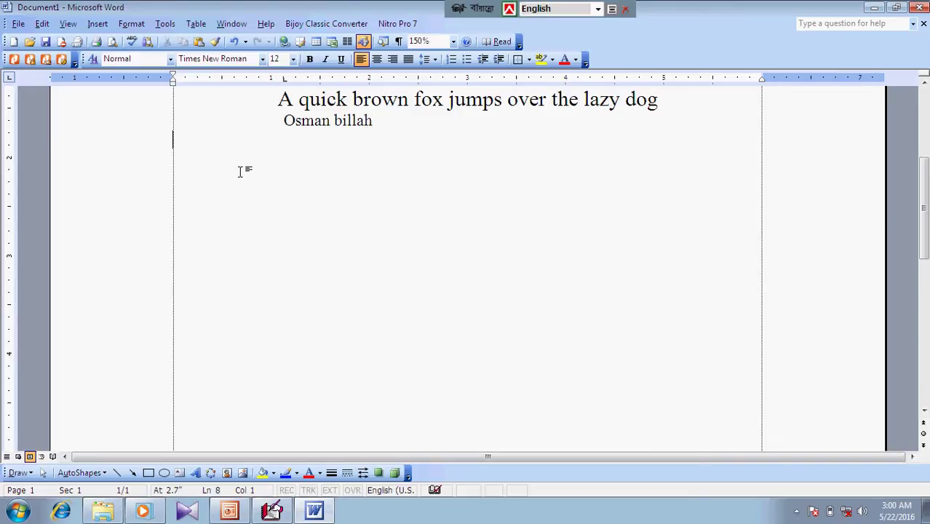
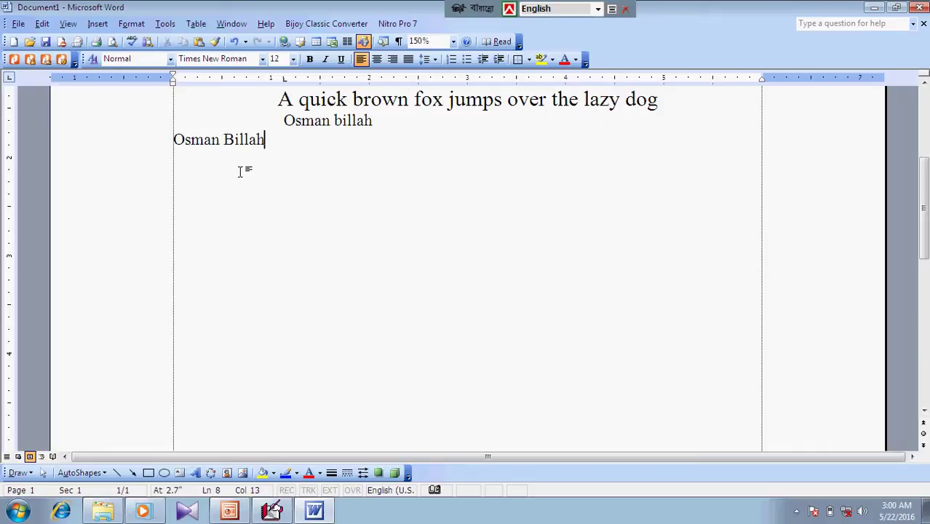
# Type the full name again on a new line and move its last word onto a separate line
pyautogui.press('Return')
pyautogui.click(270, 142)
pyautogui.write('Ganio')
pyautogui.press('BackSpace')
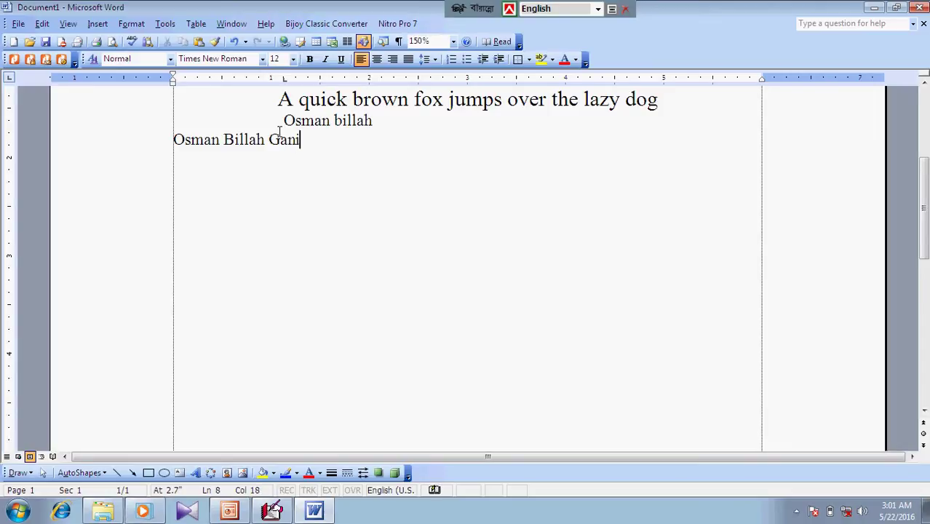
pyautogui.press('Return')
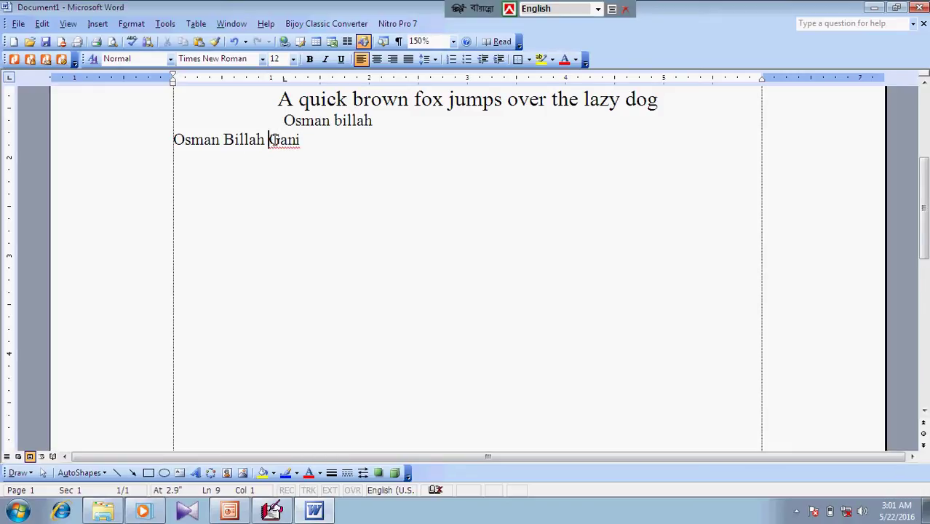
pyautogui.press('Return')
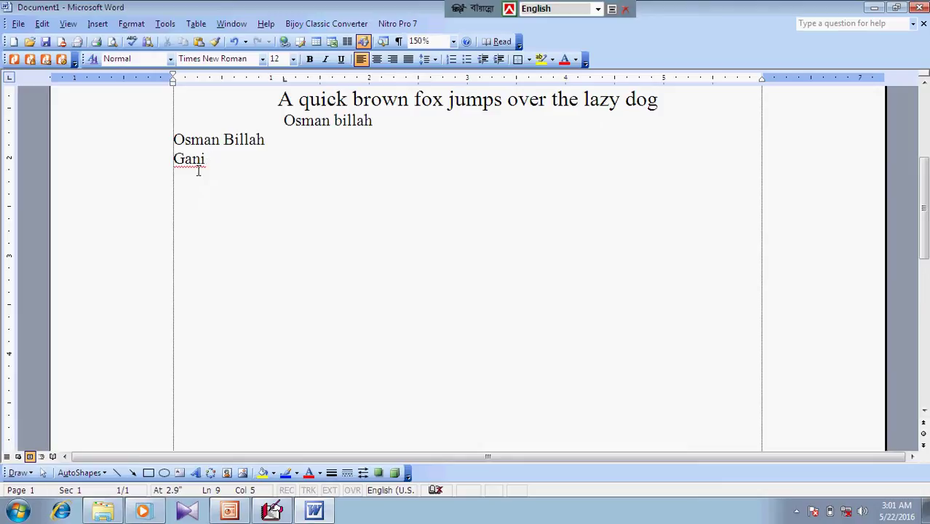
# Look through the Tools language commands, then delete the three name lines below the sentences
pyautogui.moveTo(207, 160); pyautogui.dragTo(174, 160)
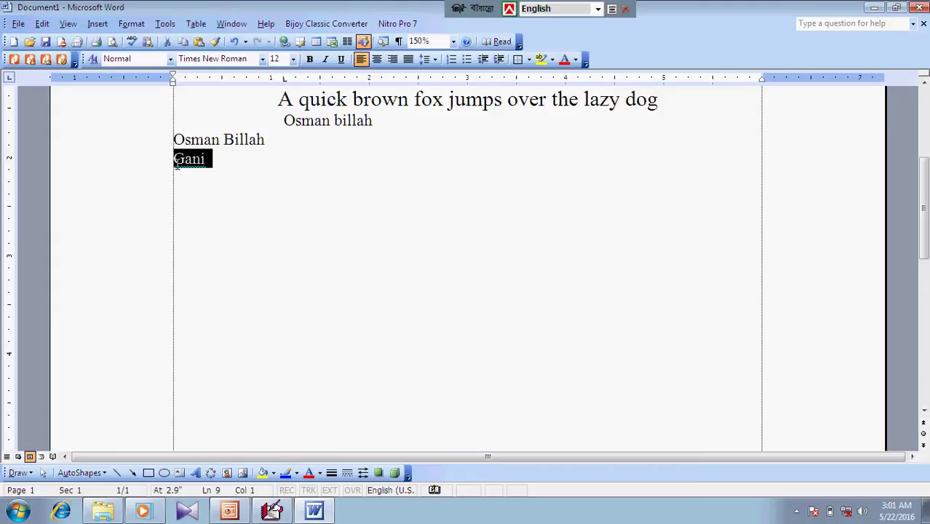
pyautogui.click(216, 166)
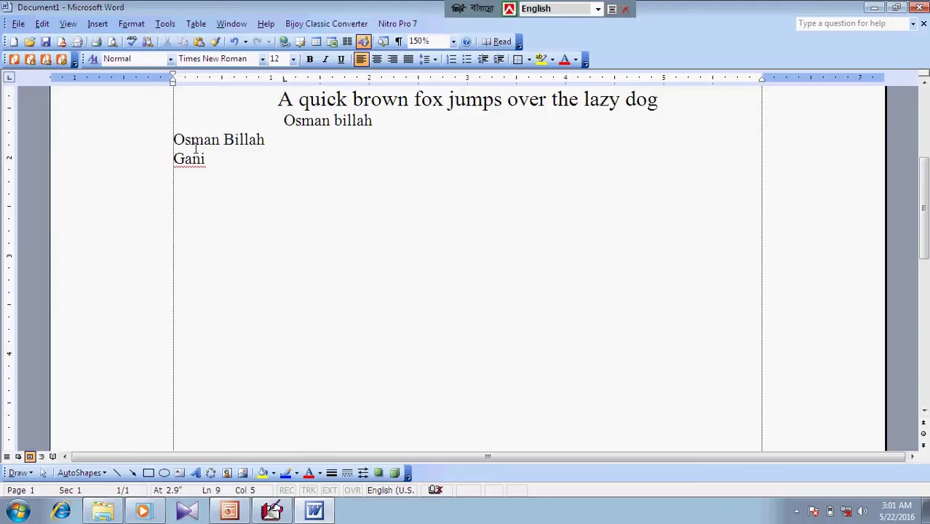
pyautogui.click(310, 146)
pyautogui.click(396, 121)
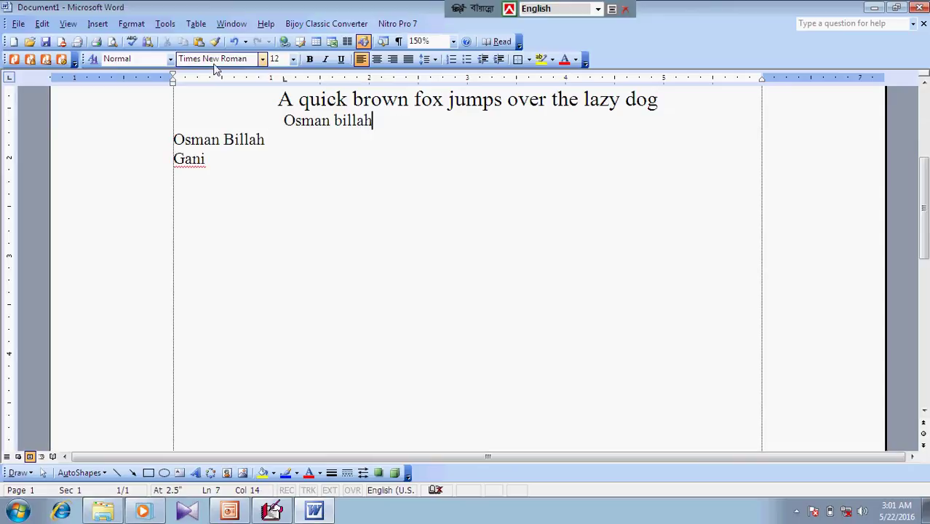
pyautogui.click(166, 24)
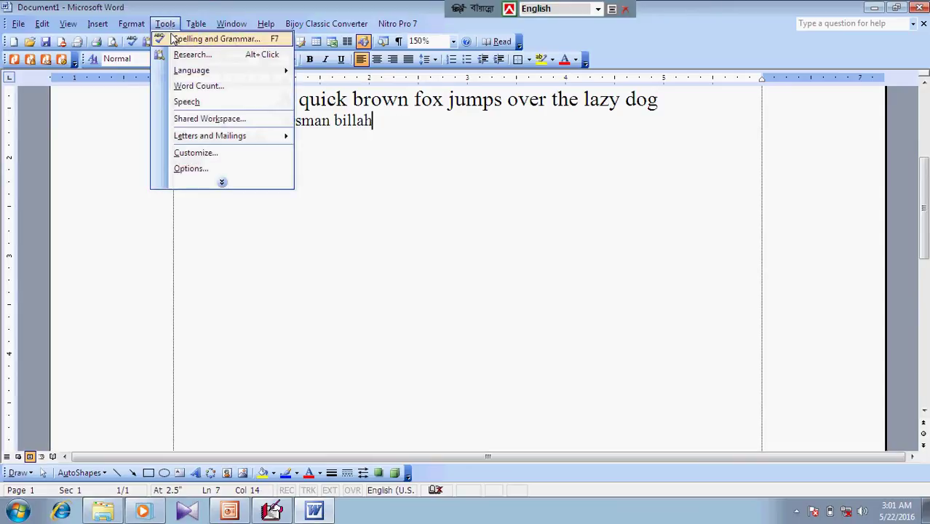
pyautogui.click(220, 183)
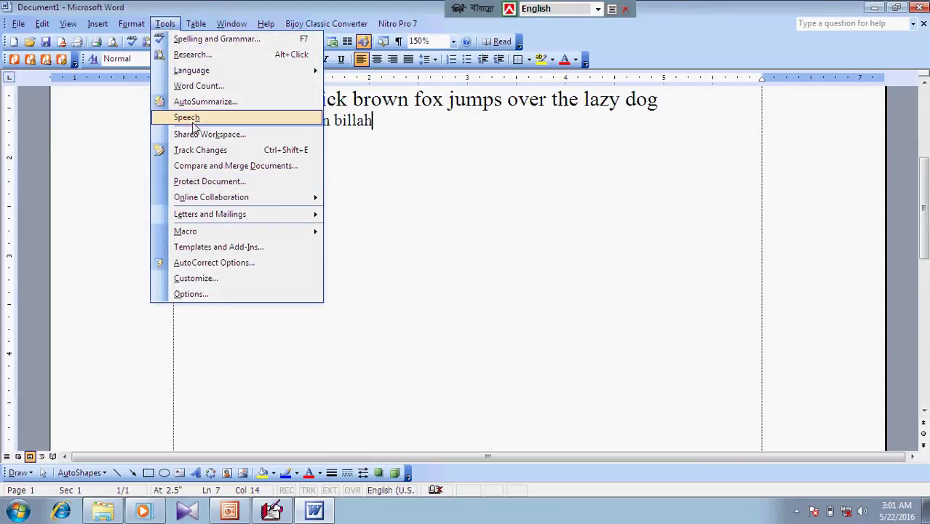
pyautogui.moveTo(196, 75)
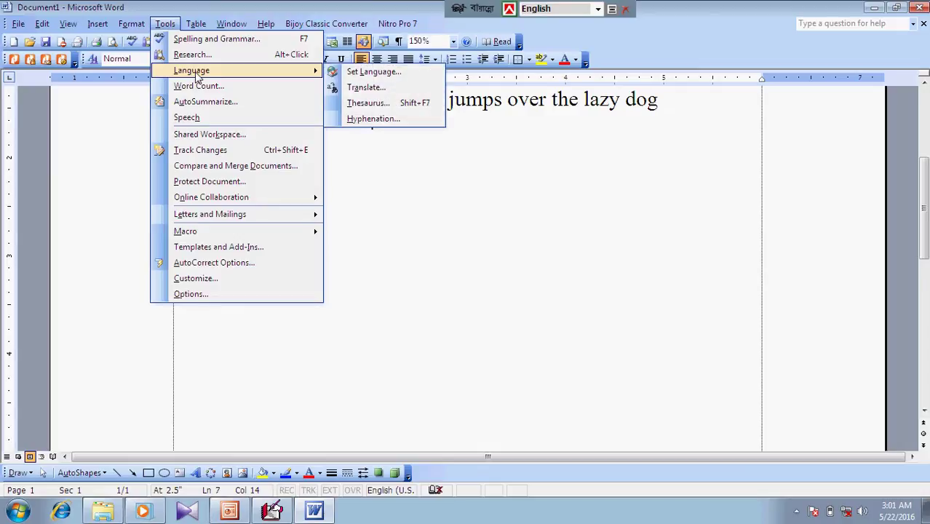
pyautogui.click(426, 178)
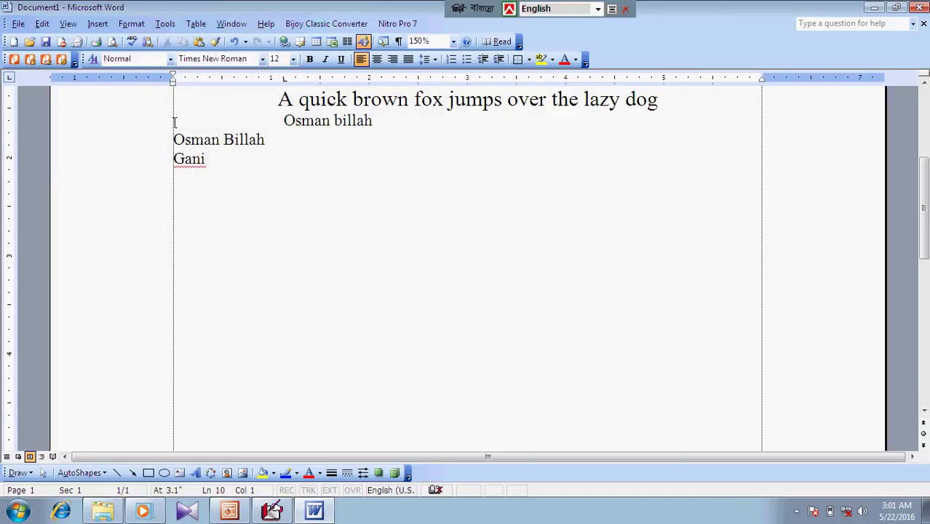
pyautogui.moveTo(174, 124); pyautogui.dragTo(192, 173)
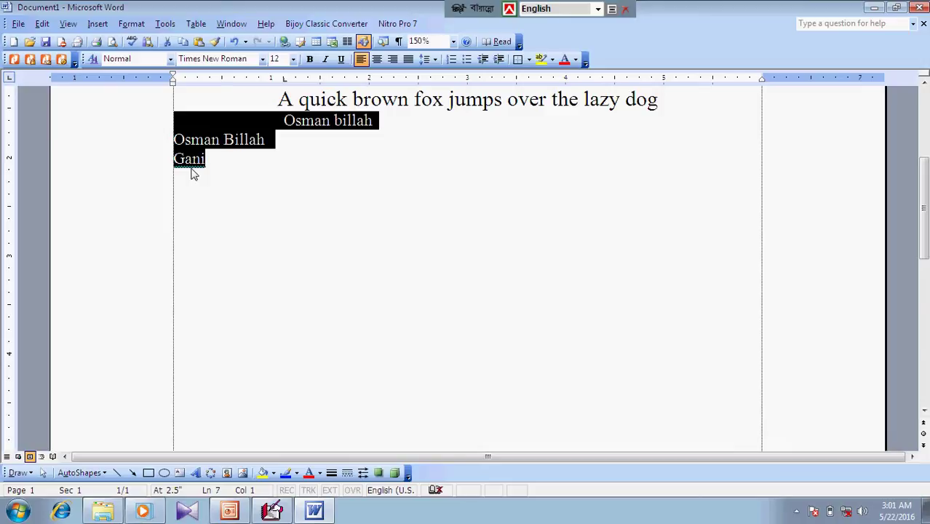
pyautogui.press('Delete')
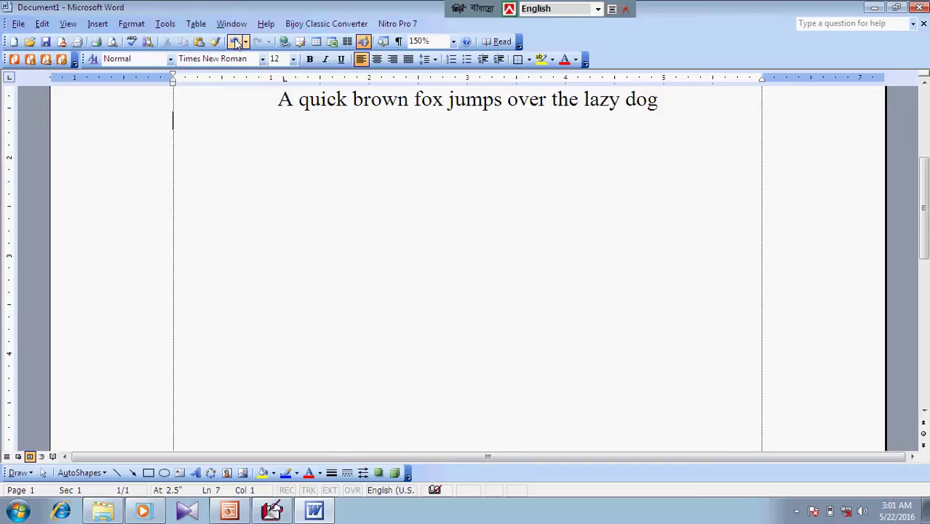
# Select the word 'fox' in the sentence
pyautogui.click(167, 26)
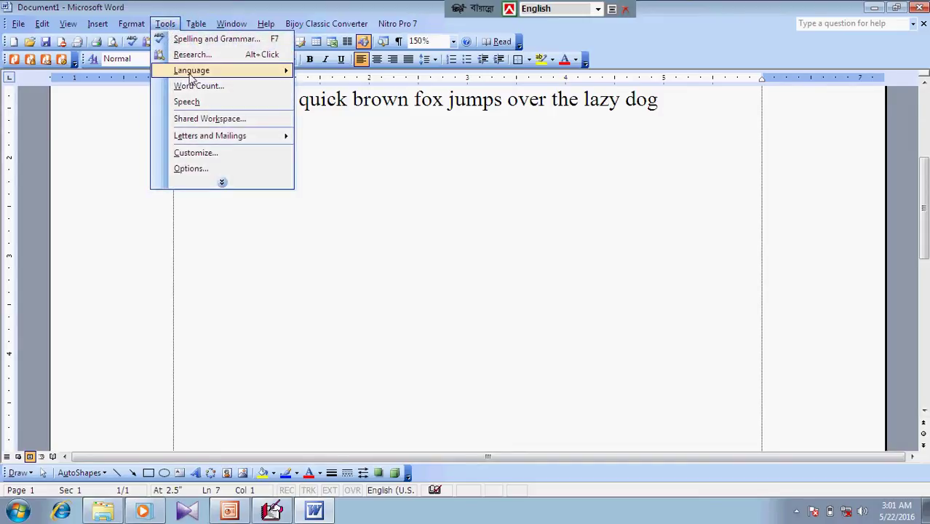
pyautogui.moveTo(195, 76)
pyautogui.click(497, 192)
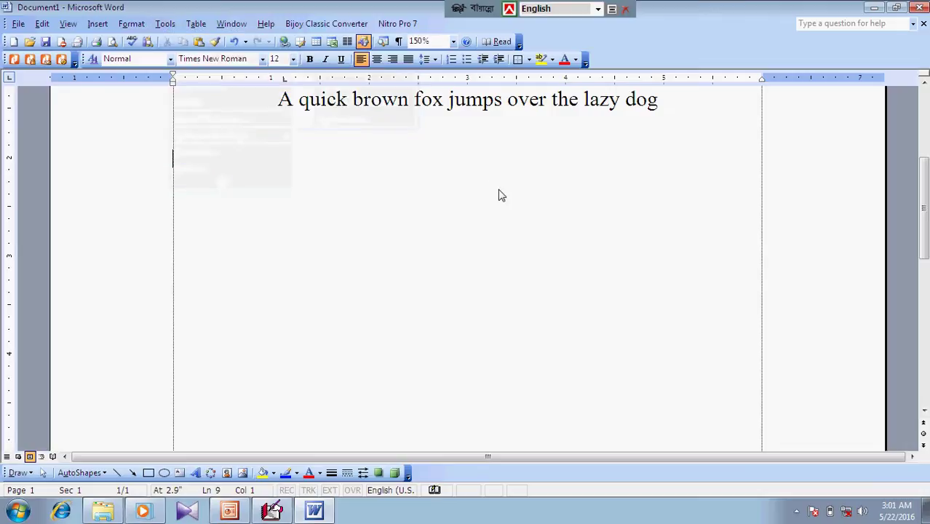
pyautogui.click(446, 100)
pyautogui.moveTo(445, 100); pyautogui.dragTo(413, 100)
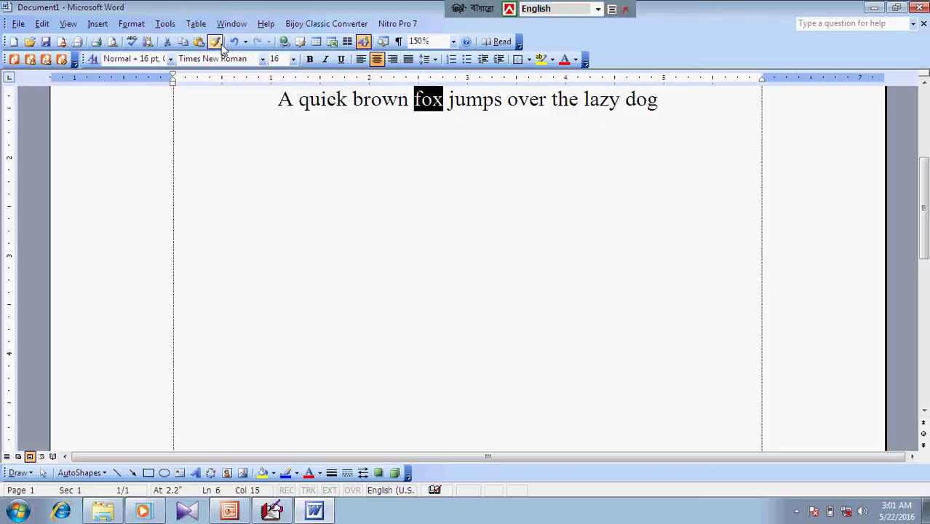
# Look up 'fox' in the Thesaurus via Tools > Language and scroll through its synonyms
pyautogui.click(174, 25)
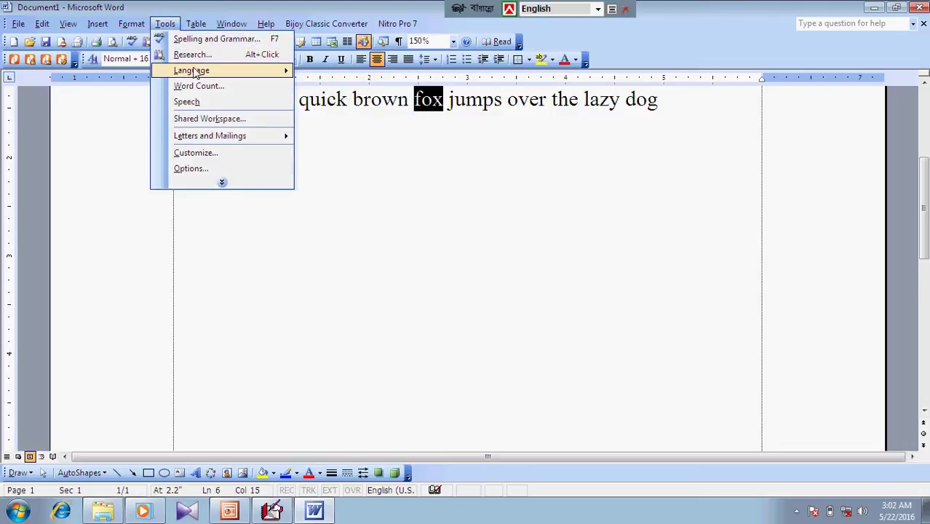
pyautogui.moveTo(195, 72)
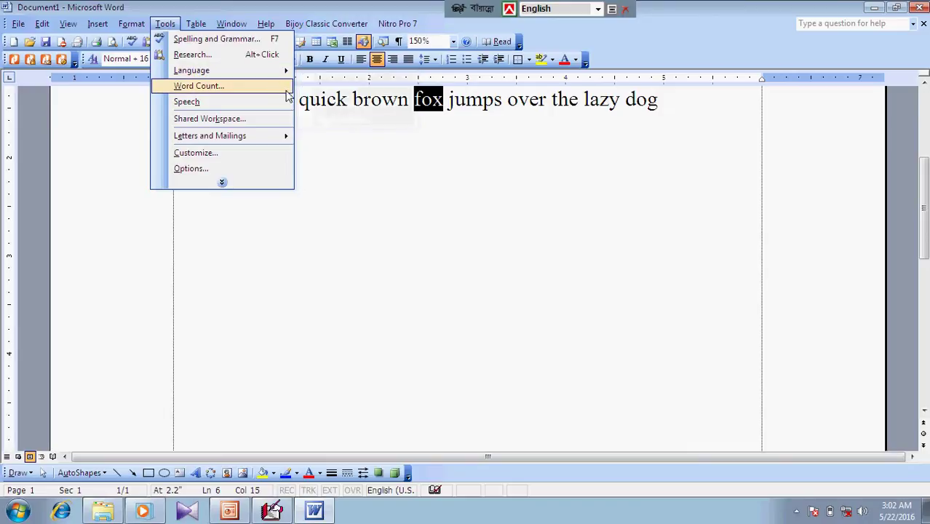
pyautogui.moveTo(255, 73)
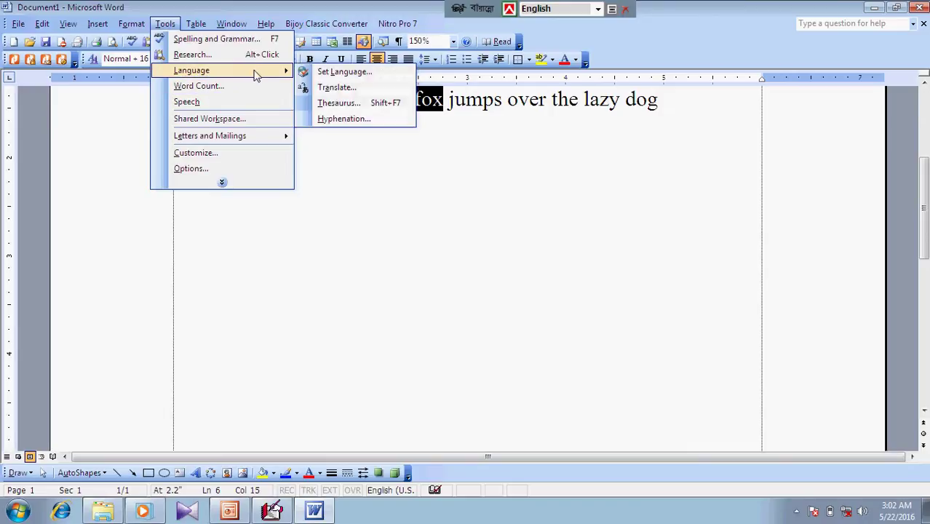
pyautogui.click(348, 106)
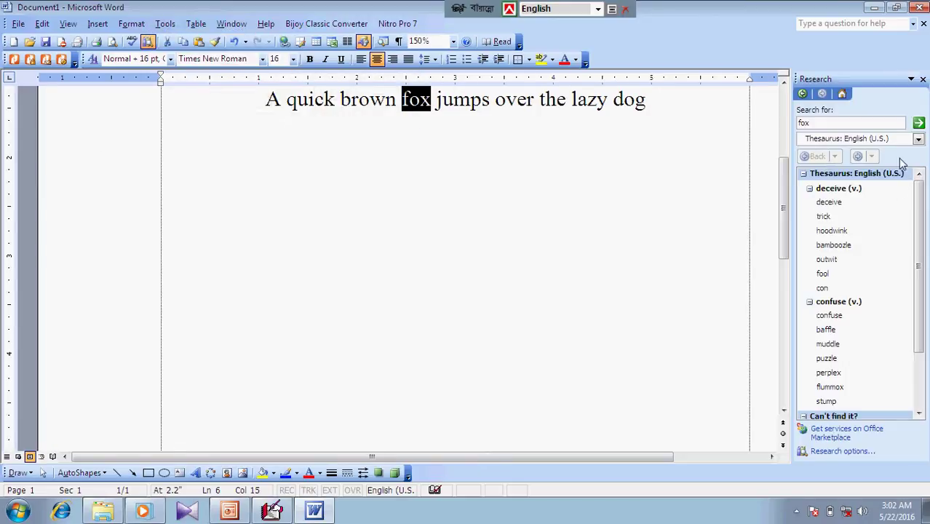
pyautogui.moveTo(919, 211); pyautogui.dragTo(926, 164)
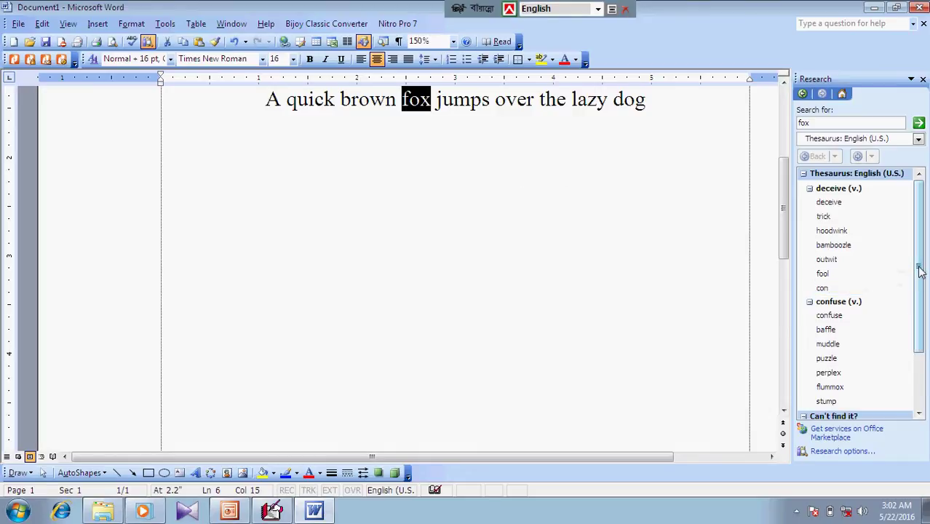
pyautogui.moveTo(920, 266)
pyautogui.mouseDown()
pyautogui.moveTo(921, 279)
pyautogui.moveTo(920, 267)
pyautogui.mouseUp()
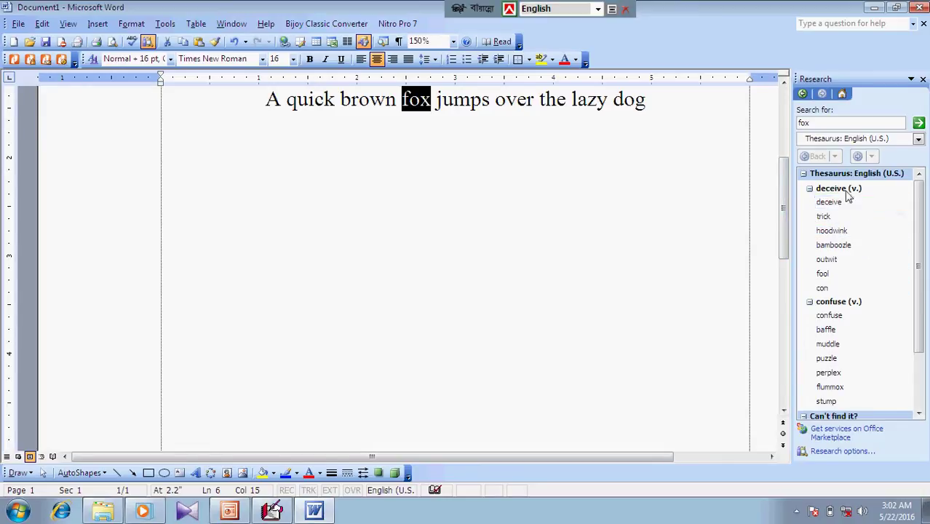
pyautogui.moveTo(916, 219)
pyautogui.mouseDown()
pyautogui.moveTo(924, 287)
pyautogui.moveTo(927, 217)
pyautogui.mouseUp()
pyautogui.click(431, 117)
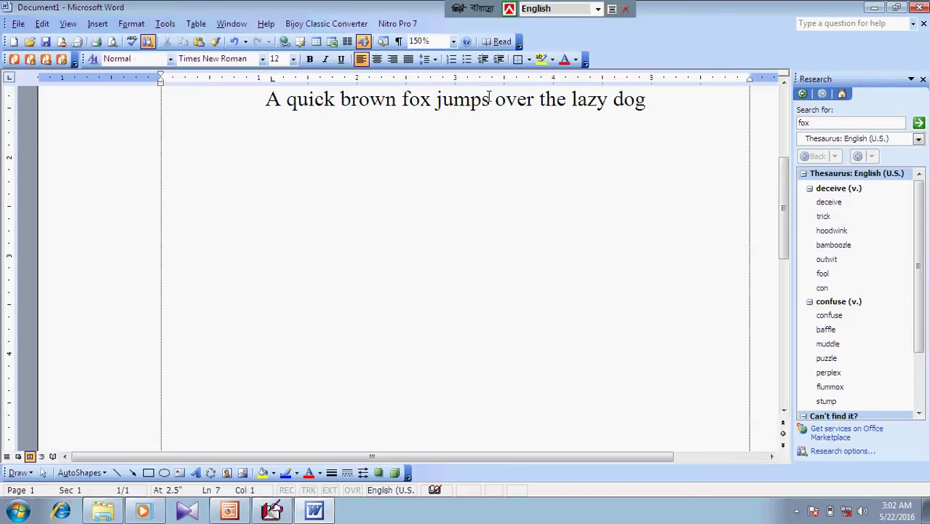
# Look up 'jumps' in the Thesaurus from its right-click Synonyms menu, showing the related word 'jump'
pyautogui.moveTo(489, 98); pyautogui.dragTo(436, 109)
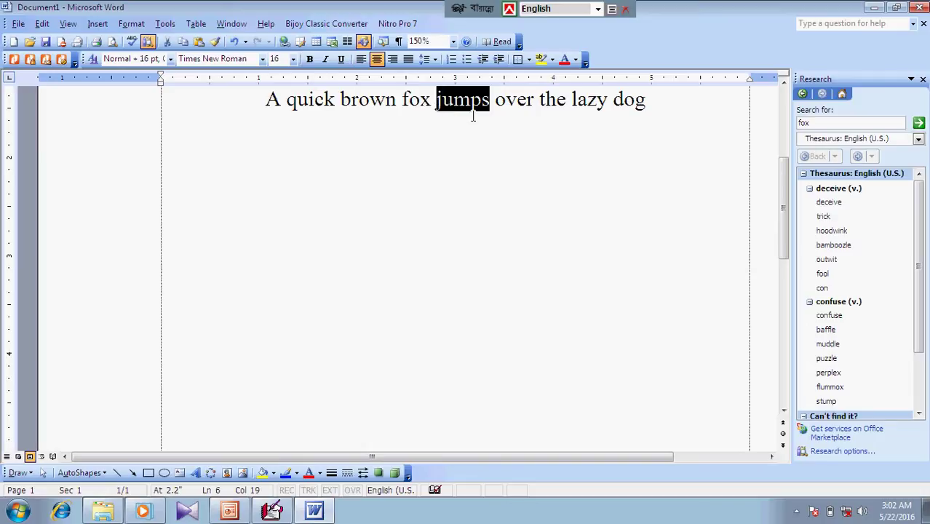
pyautogui.click(864, 122)
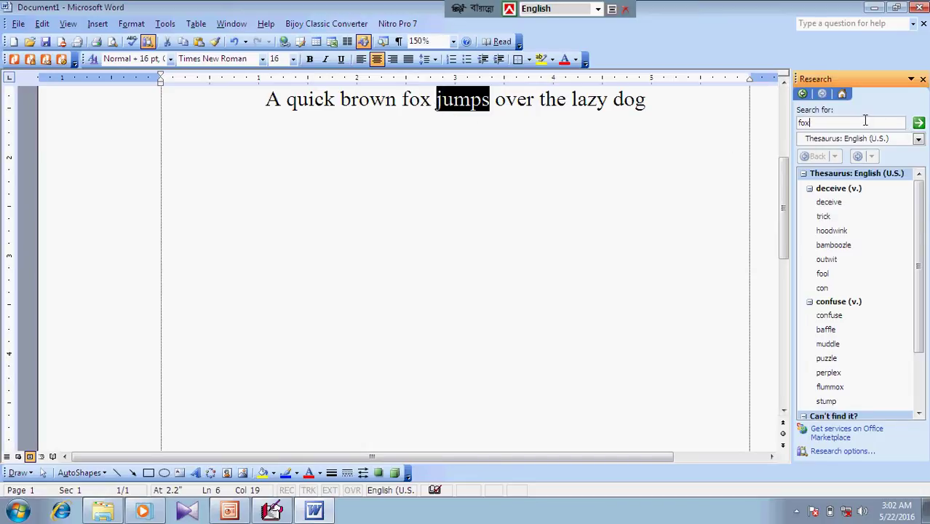
pyautogui.click(918, 124)
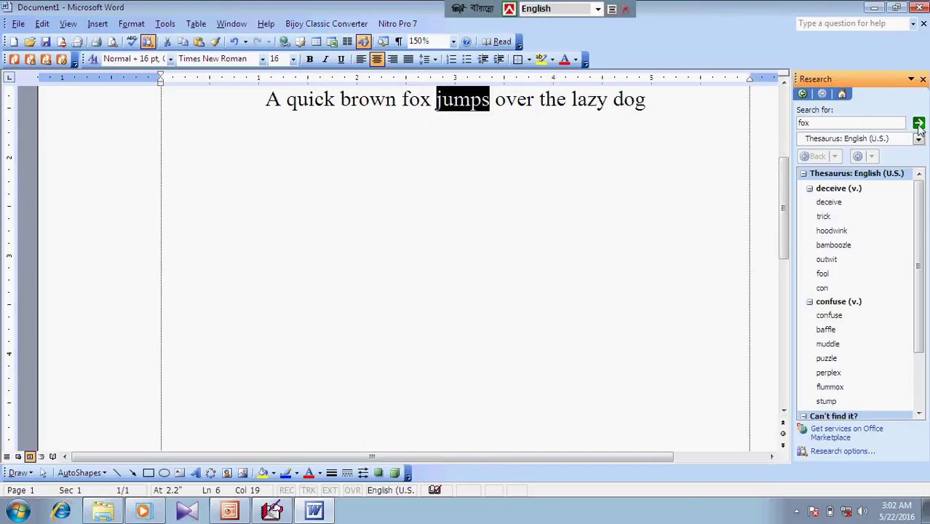
pyautogui.click(822, 122)
pyautogui.moveTo(822, 122); pyautogui.dragTo(797, 123)
pyautogui.rightClick(445, 103)
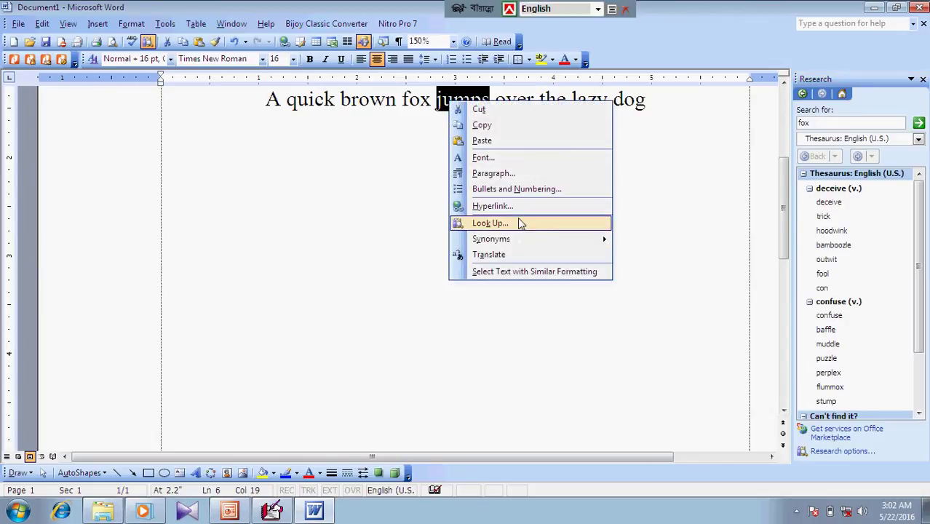
pyautogui.moveTo(526, 245)
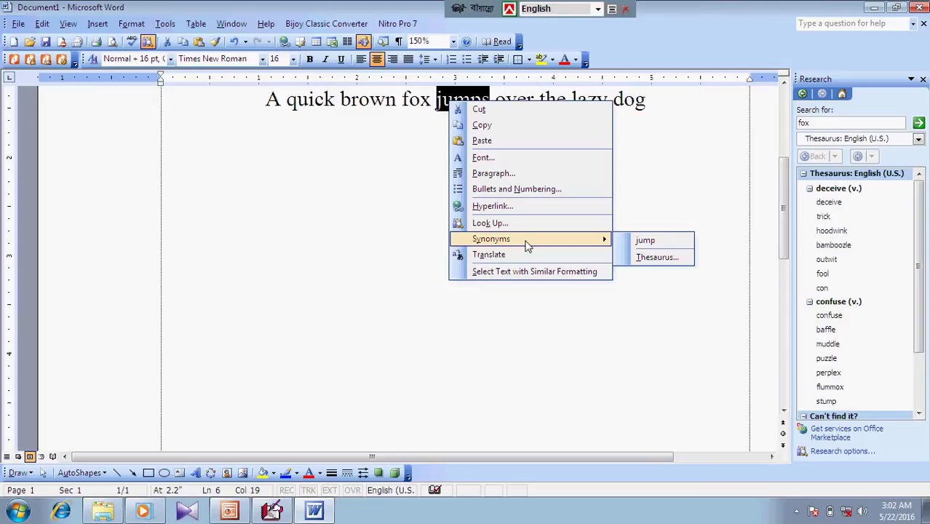
pyautogui.click(645, 259)
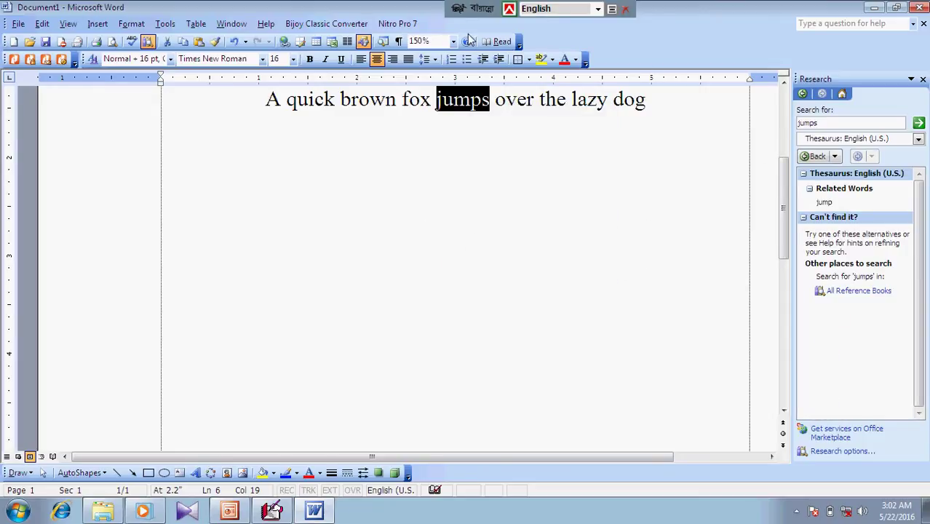
pyautogui.click(493, 120)
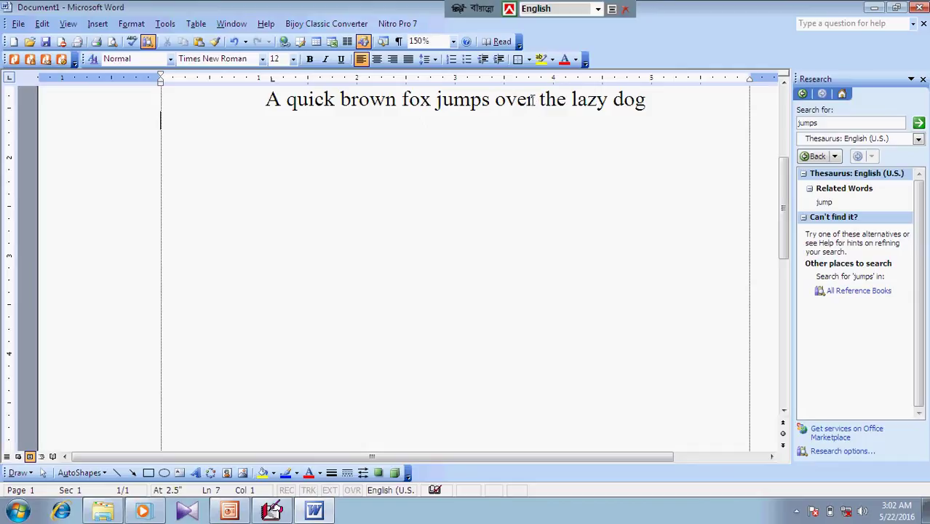
# Browse the synonyms offered for 'over' and dismiss them without replacing the word
pyautogui.moveTo(533, 99); pyautogui.dragTo(494, 100)
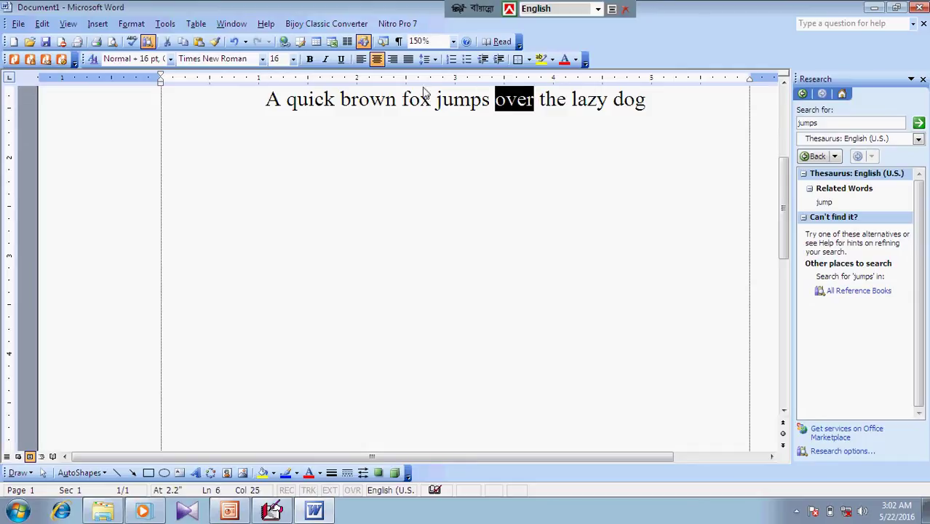
pyautogui.rightClick(509, 102)
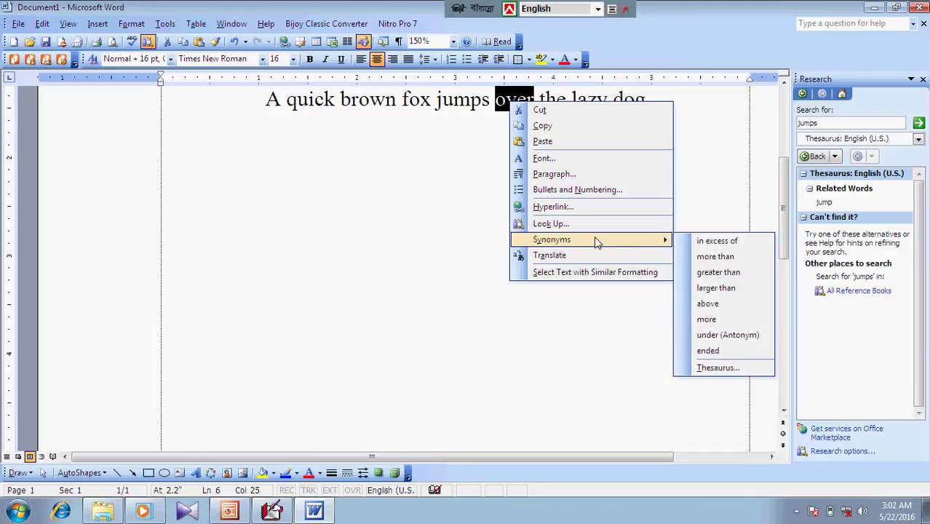
pyautogui.moveTo(655, 243)
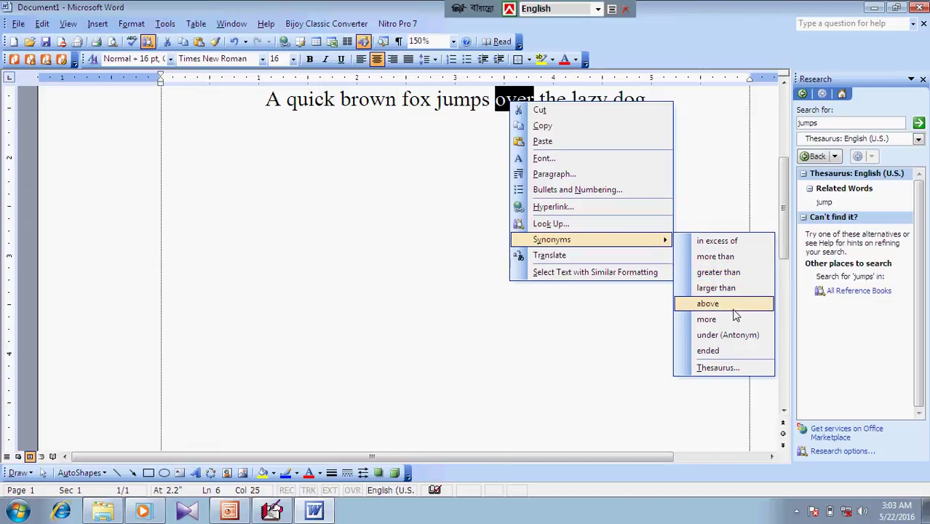
pyautogui.click(629, 350)
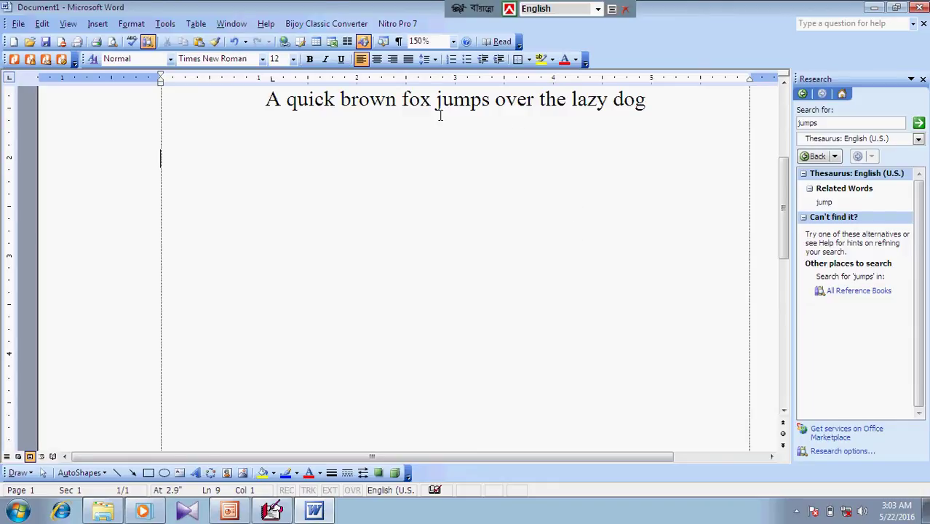
pyautogui.click(165, 24)
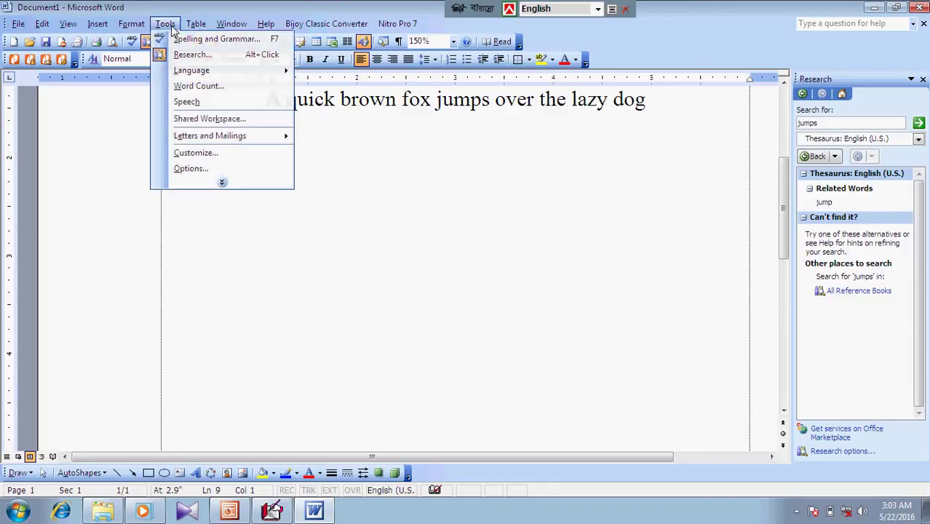
pyautogui.click(401, 222)
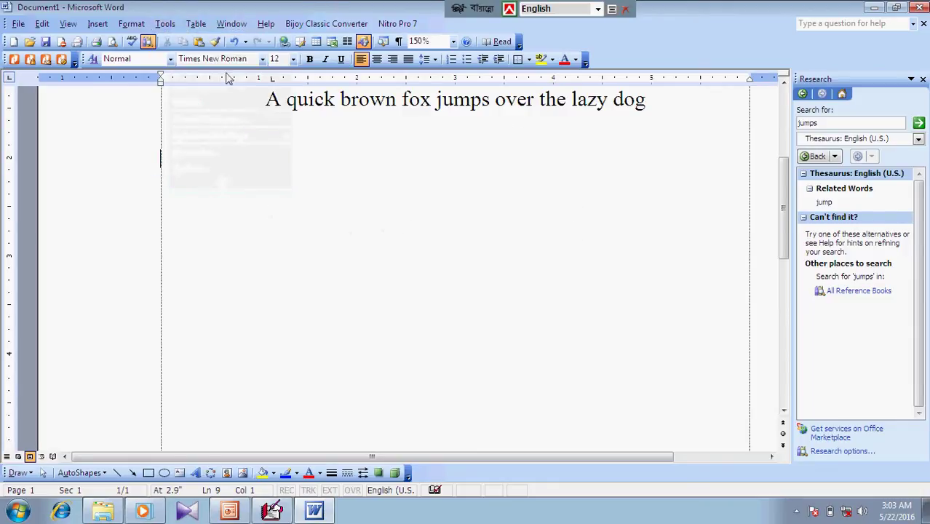
pyautogui.click(166, 23)
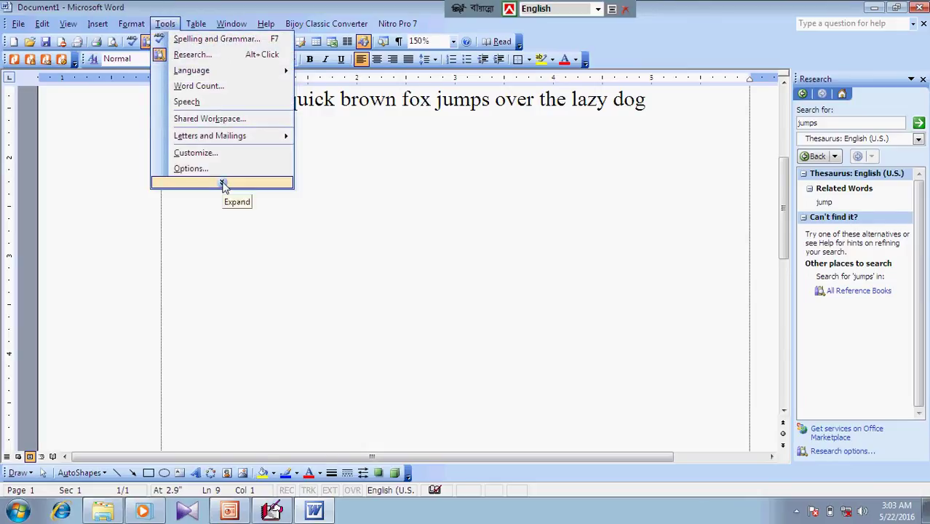
pyautogui.click(339, 136)
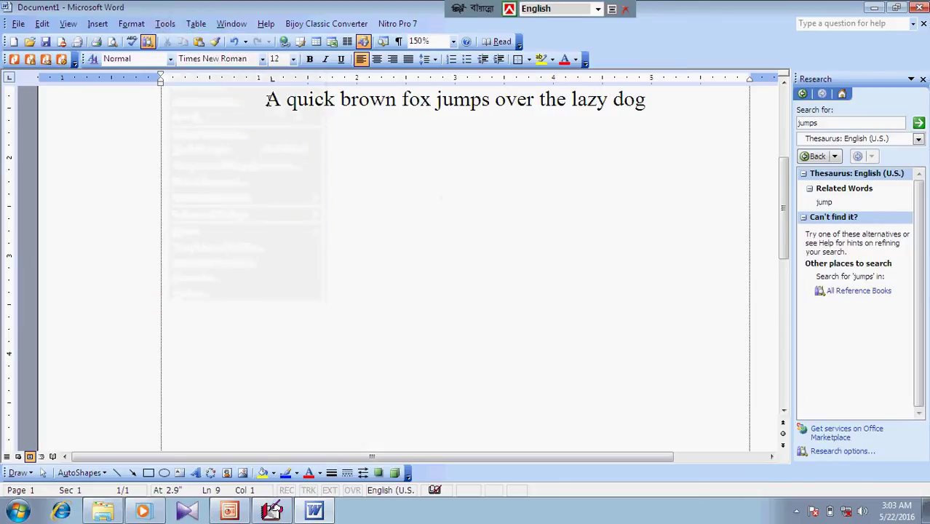
pyautogui.moveTo(266, 100); pyautogui.dragTo(654, 102)
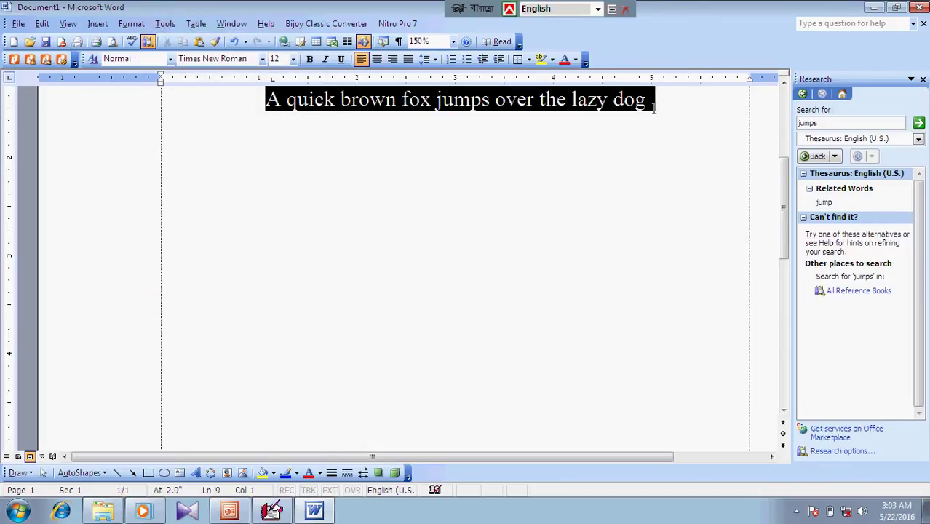
pyautogui.click(163, 24)
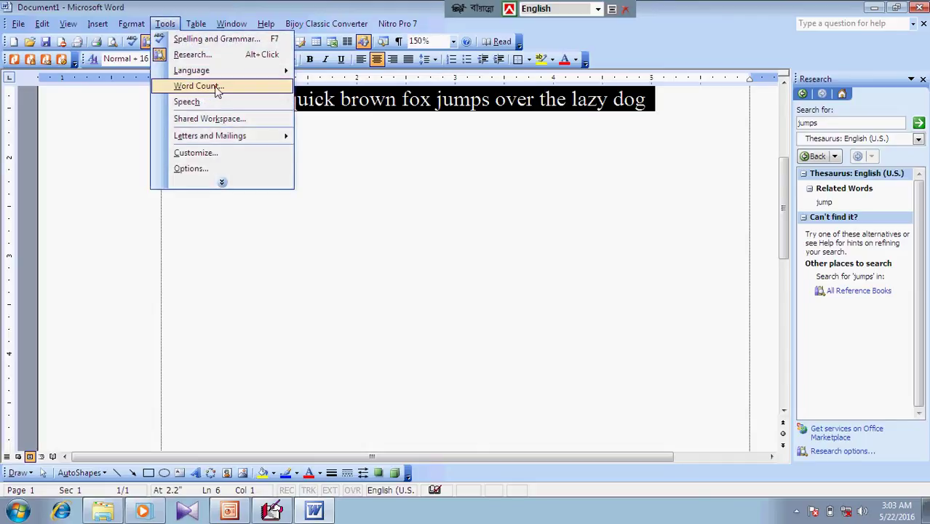
pyautogui.click(216, 86)
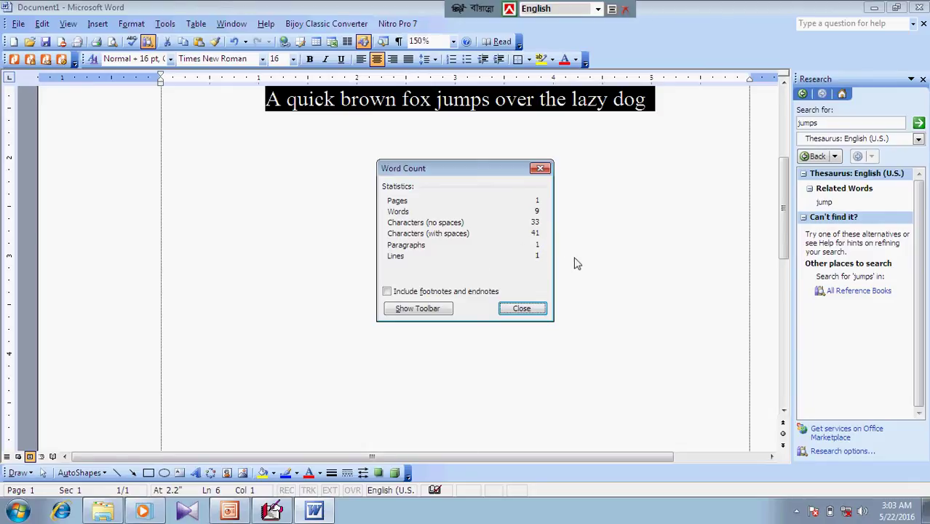
pyautogui.click(527, 312)
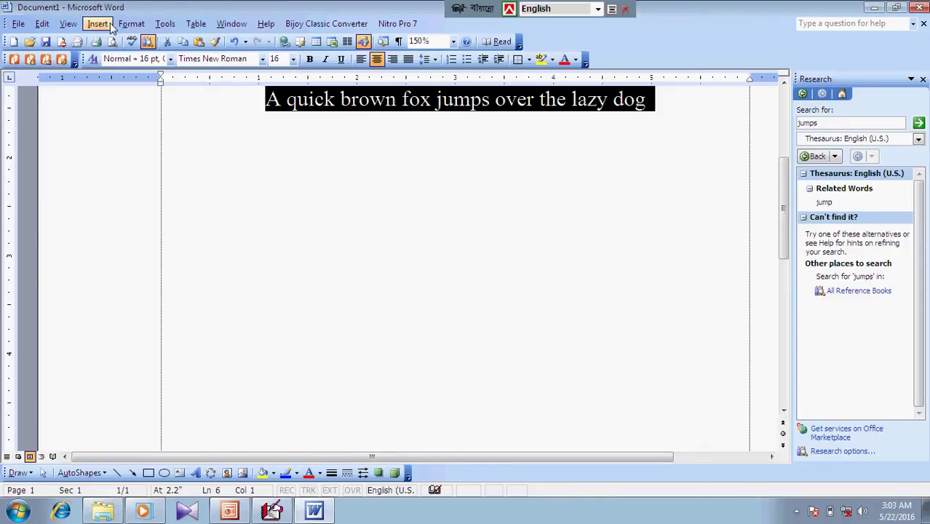
# Restrict the document to read-only editing with Everyone as exception and enforce it with a password
pyautogui.click(164, 23)
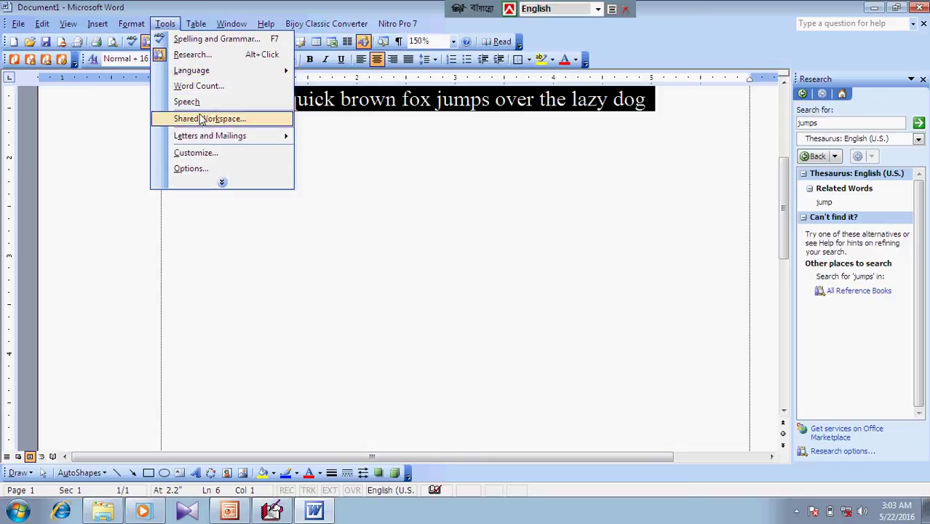
pyautogui.moveTo(222, 183)
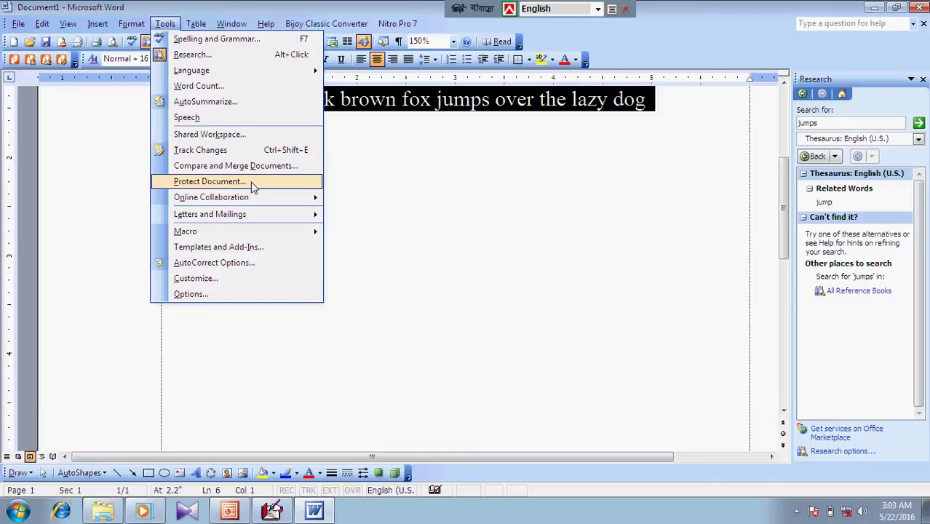
pyautogui.click(252, 187)
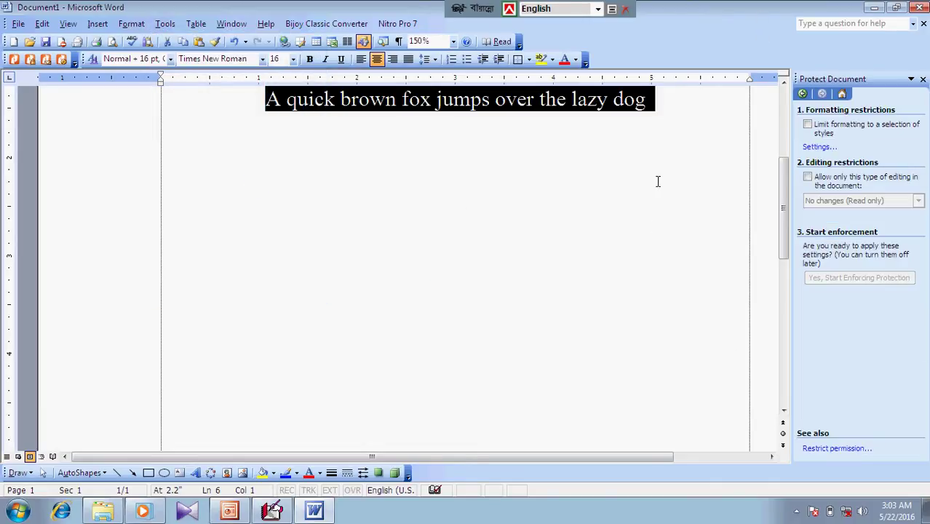
pyautogui.click(663, 113)
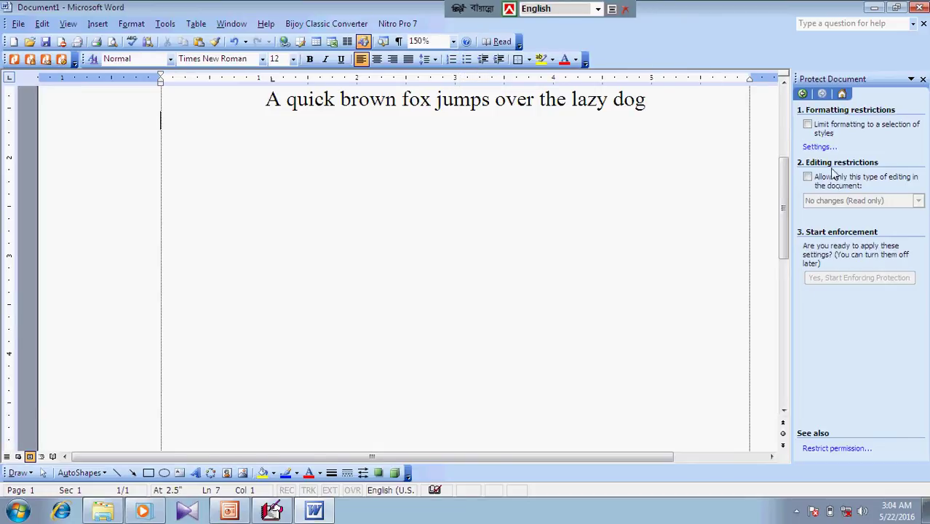
pyautogui.click(808, 177)
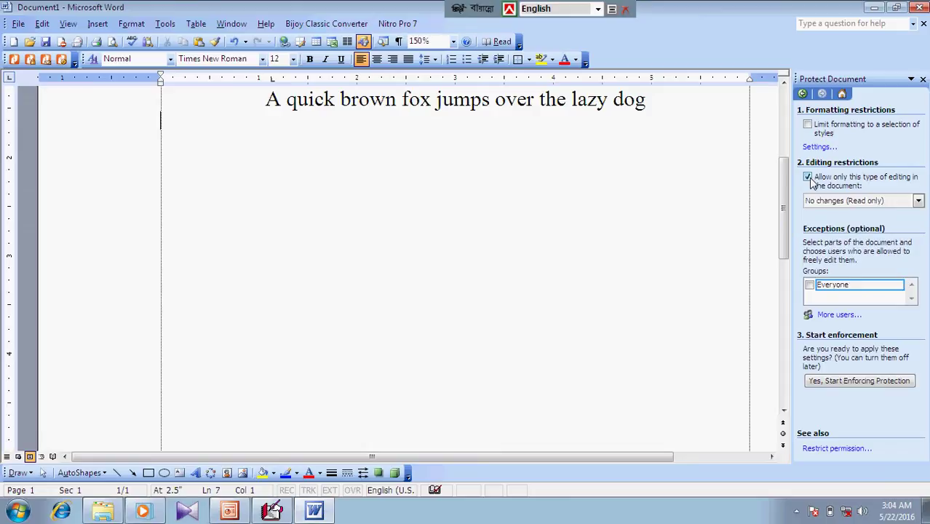
pyautogui.click(810, 286)
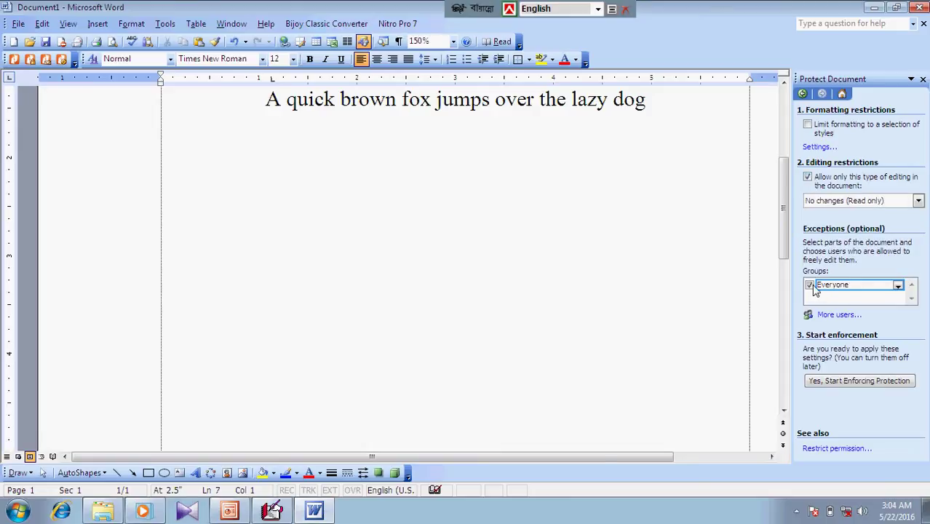
pyautogui.click(846, 387)
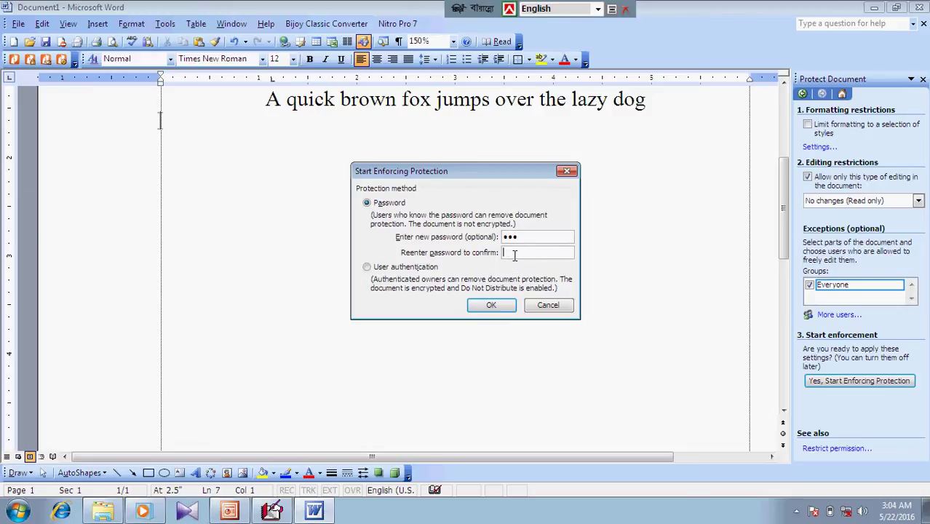
pyautogui.click(499, 306)
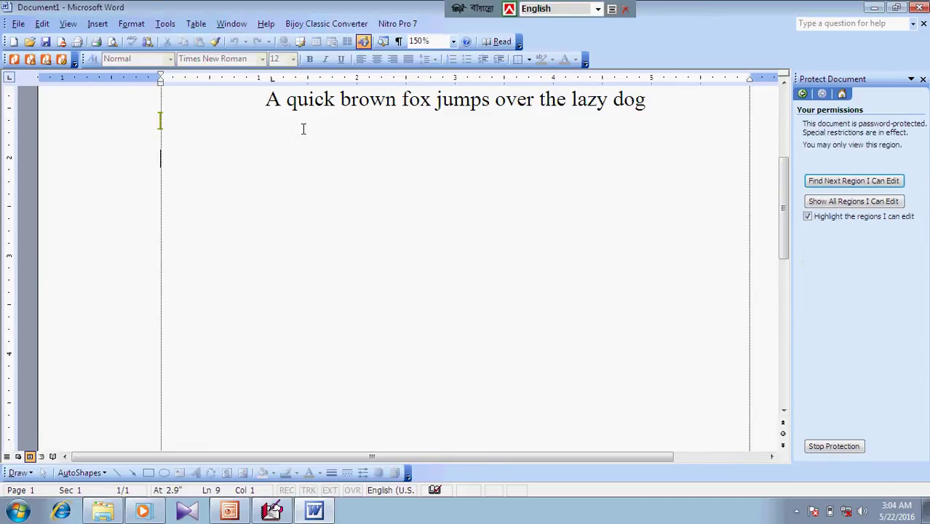
# Try deleting text in the heading and lines below, confirming edits are refused
pyautogui.click(299, 102)
pyautogui.press('BackSpace')
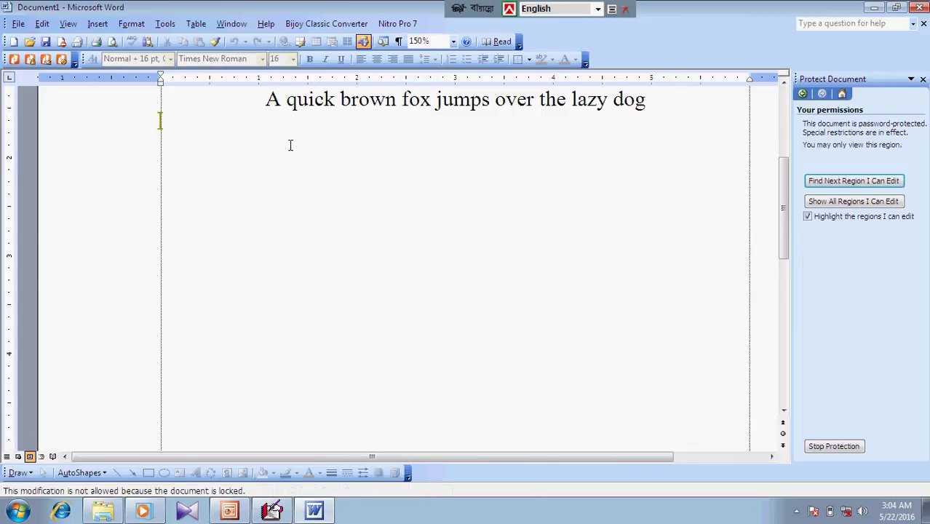
pyautogui.click(290, 146)
pyautogui.press('BackSpace')
pyautogui.click(647, 118)
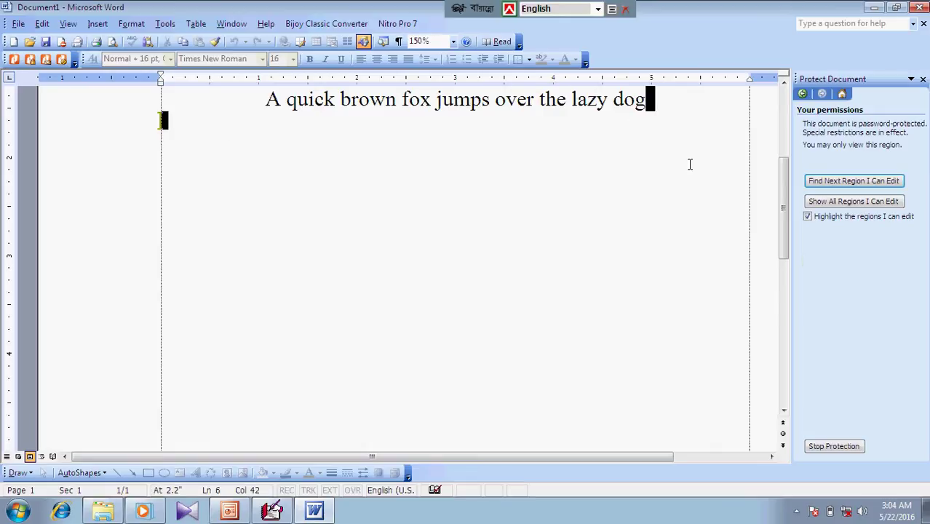
pyautogui.click(721, 158)
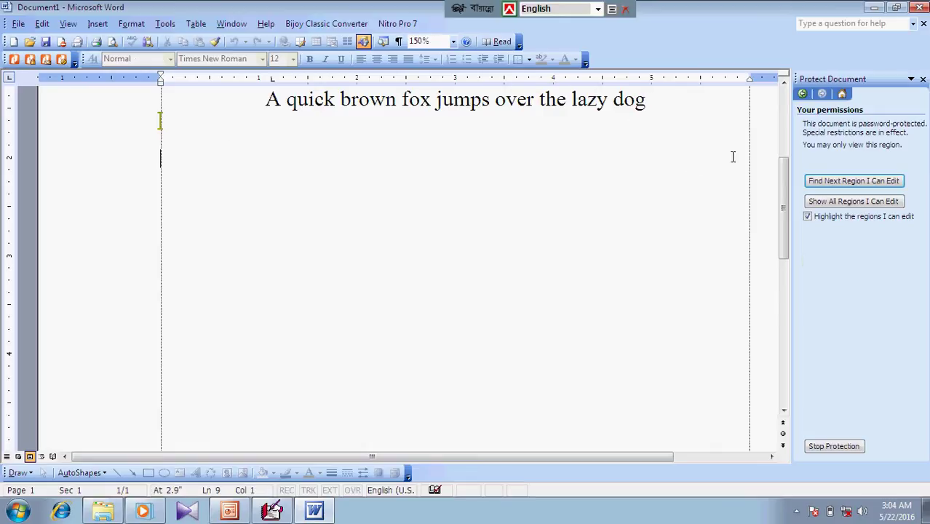
# Save the document to the Desktop as 'A quick brown fox jumps over the lazy dog' and close it
pyautogui.click(45, 41)
pyautogui.click(178, 214)
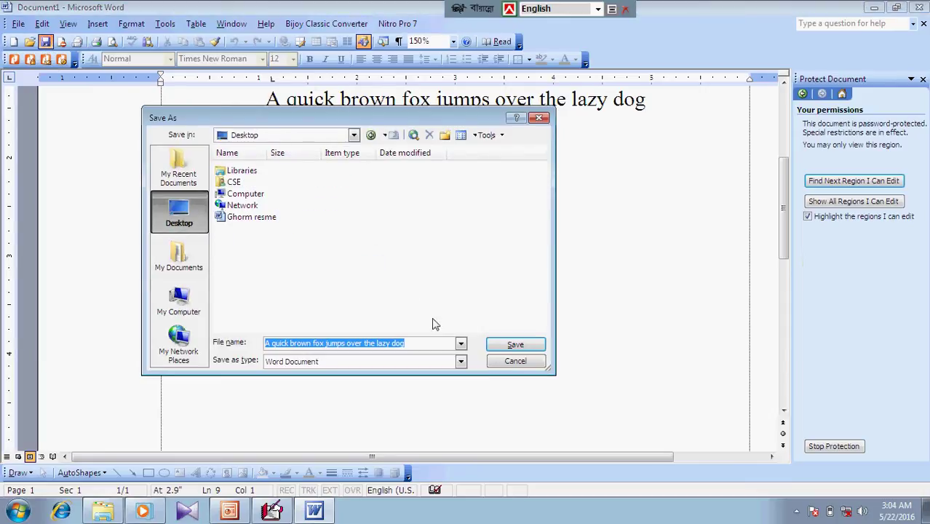
pyautogui.click(512, 345)
pyautogui.click(18, 23)
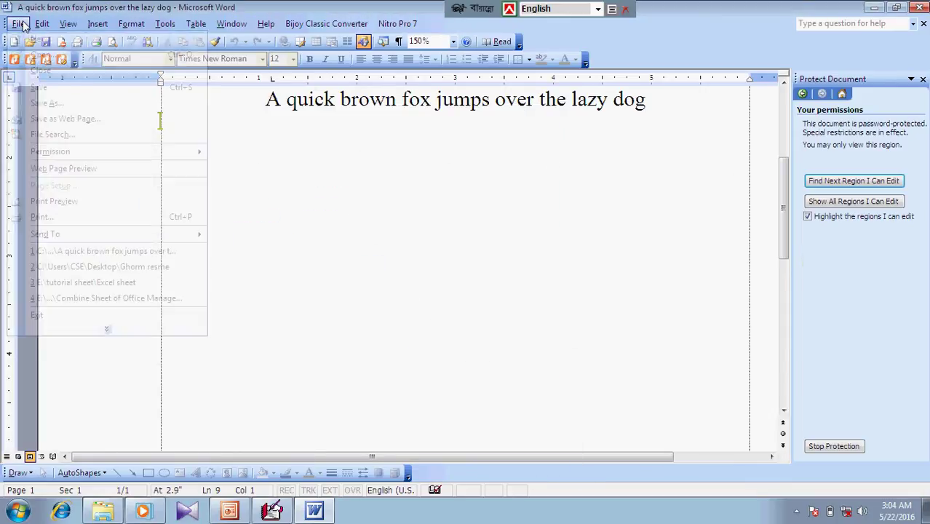
pyautogui.click(53, 78)
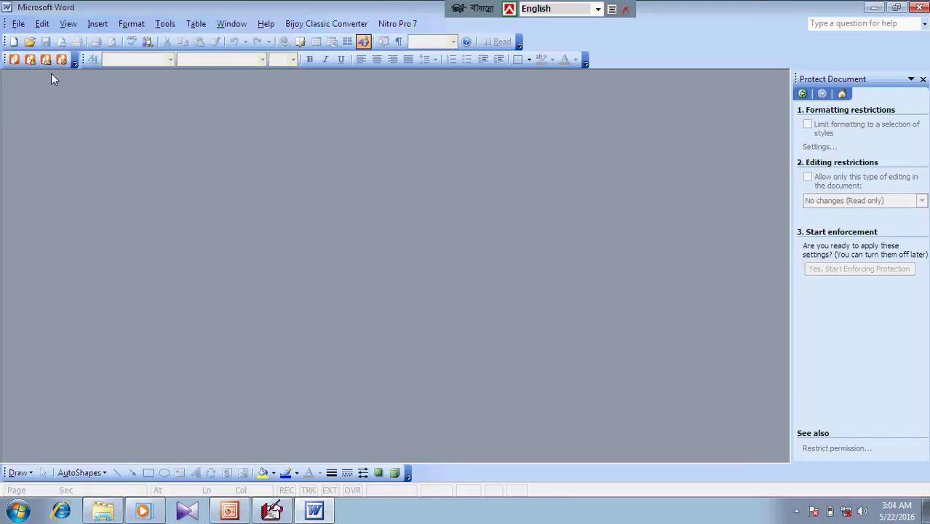
# Reopen the saved fox document from the Desktop and confirm edits are still blocked
pyautogui.click(29, 42)
pyautogui.click(291, 170)
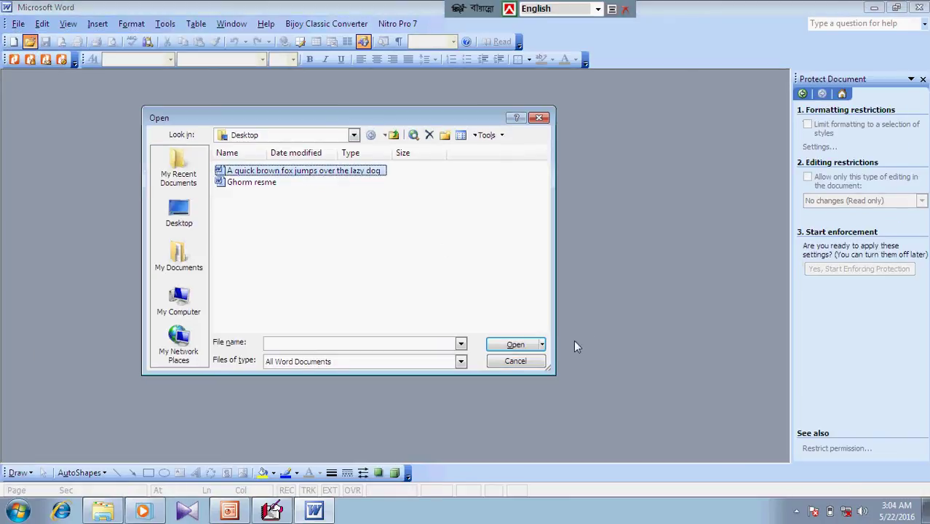
pyautogui.click(515, 344)
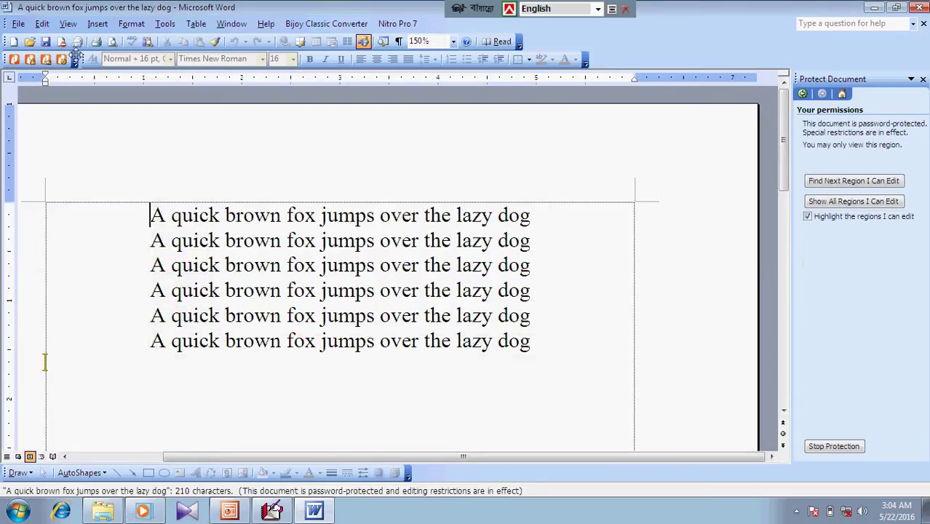
pyautogui.click(22, 25)
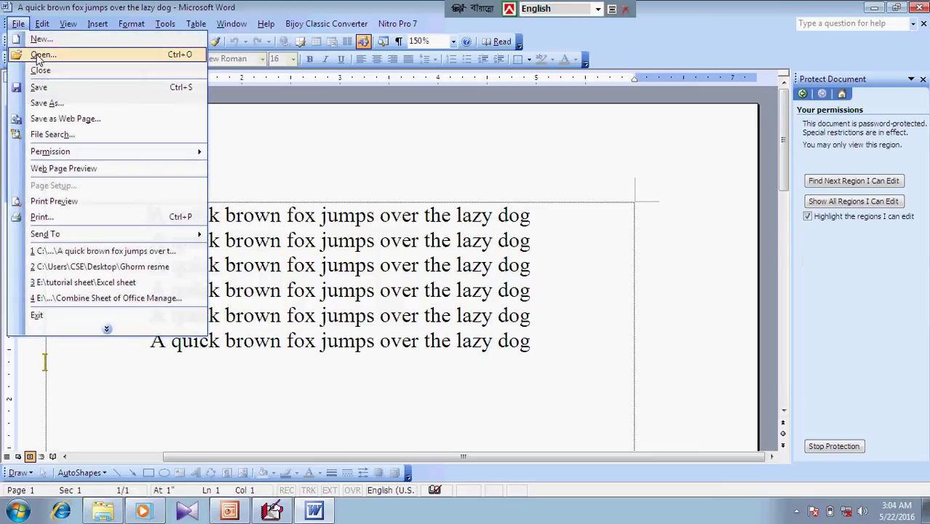
pyautogui.click(42, 56)
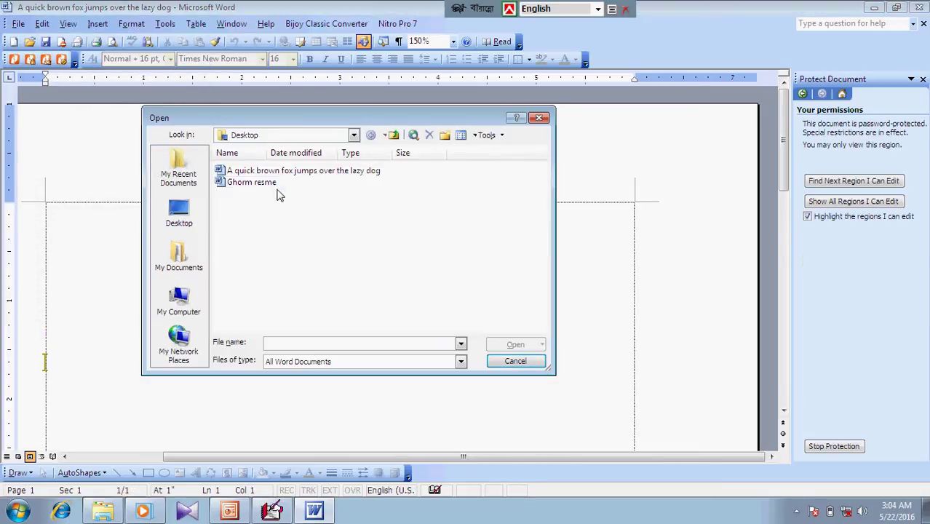
pyautogui.click(319, 173)
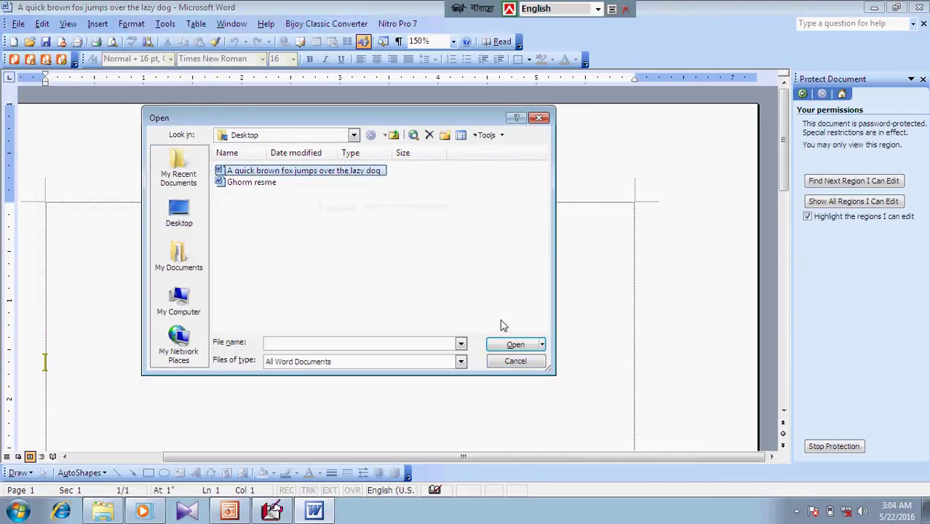
pyautogui.click(514, 345)
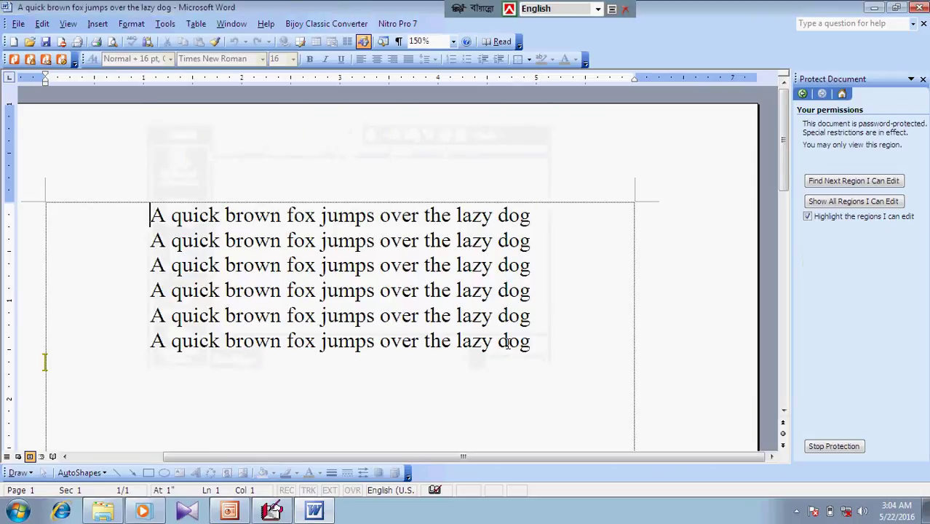
pyautogui.click(588, 254)
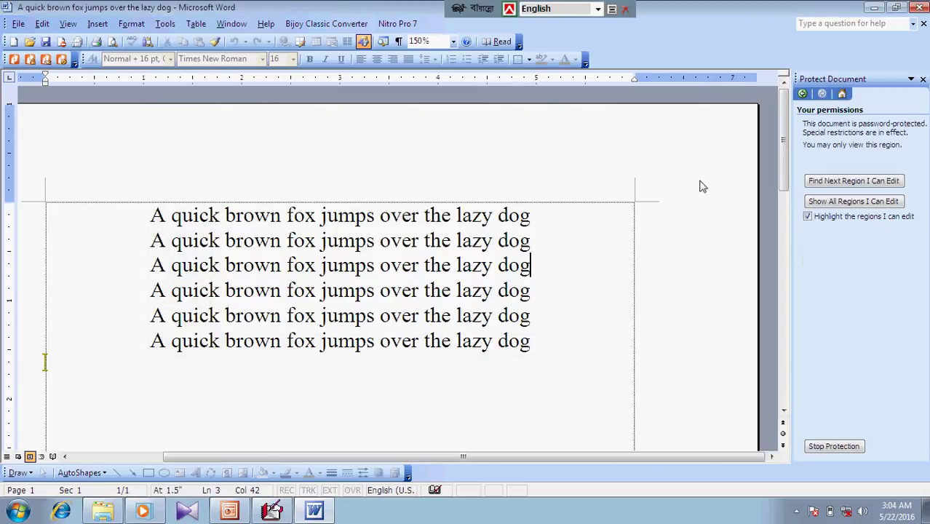
pyautogui.press('BackSpace')
pyautogui.press('BackSpace')
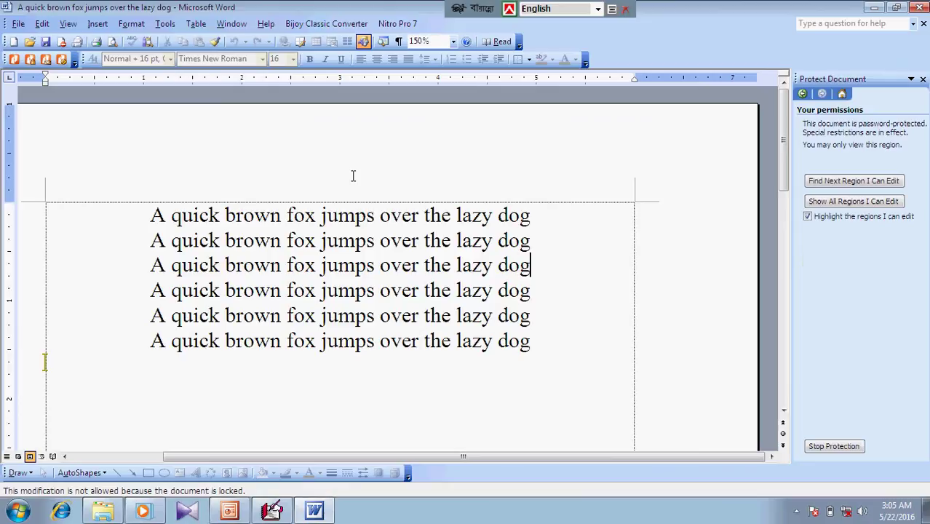
# Stop protection with the password and insert 'jhgjhg' before 'jumps' on line 5
pyautogui.press('Down')
pyautogui.press('Down')
pyautogui.press('Down')
pyautogui.press('Down')
pyautogui.moveTo(784, 167); pyautogui.dragTo(761, 126)
pyautogui.click(322, 314)
pyautogui.click(831, 447)
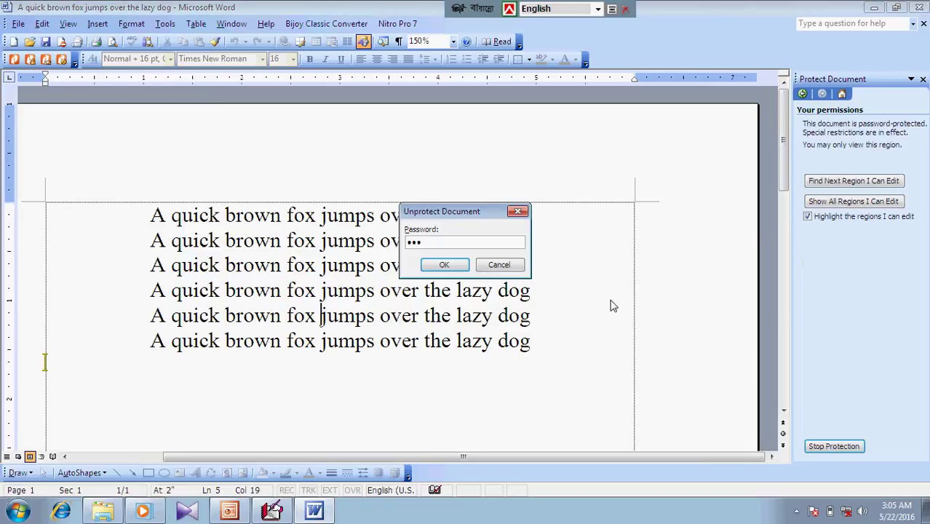
pyautogui.press('Return')
pyautogui.write('jhgjhg')
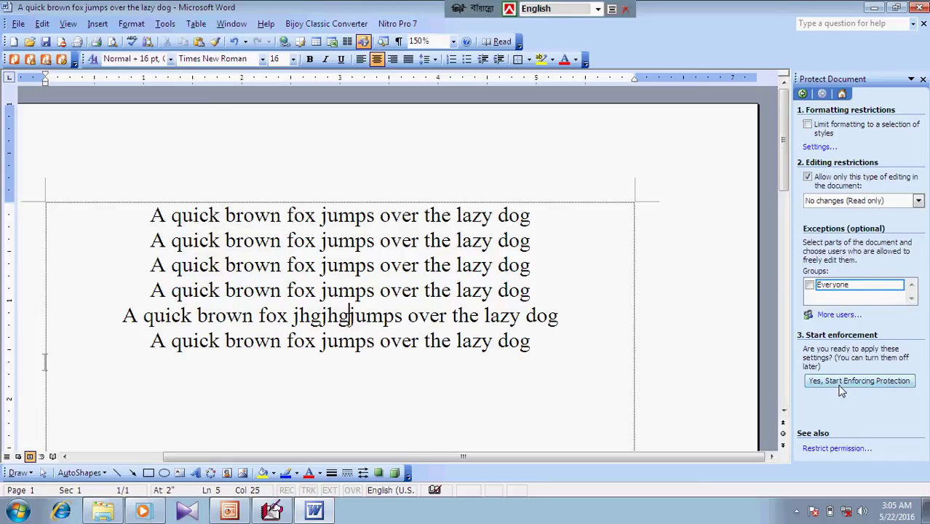
pyautogui.moveTo(147, 211); pyautogui.dragTo(609, 336)
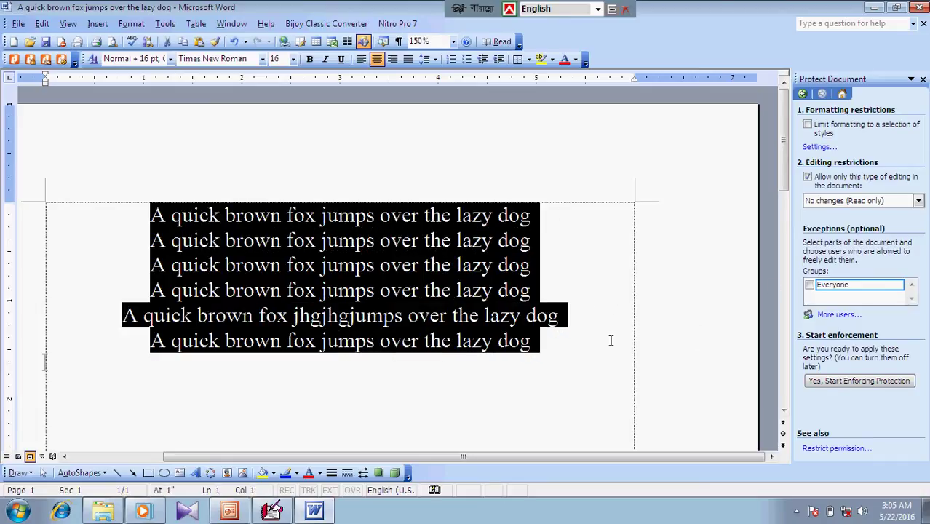
# Deselect line 5 and open AutoCorrect Options from the expanded Tools menu
pyautogui.click(611, 321)
pyautogui.click(166, 24)
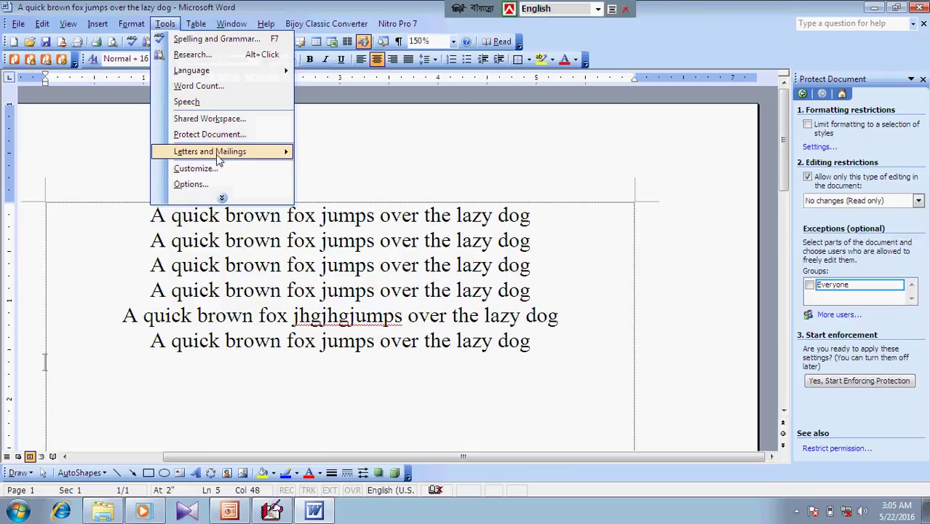
pyautogui.click(222, 198)
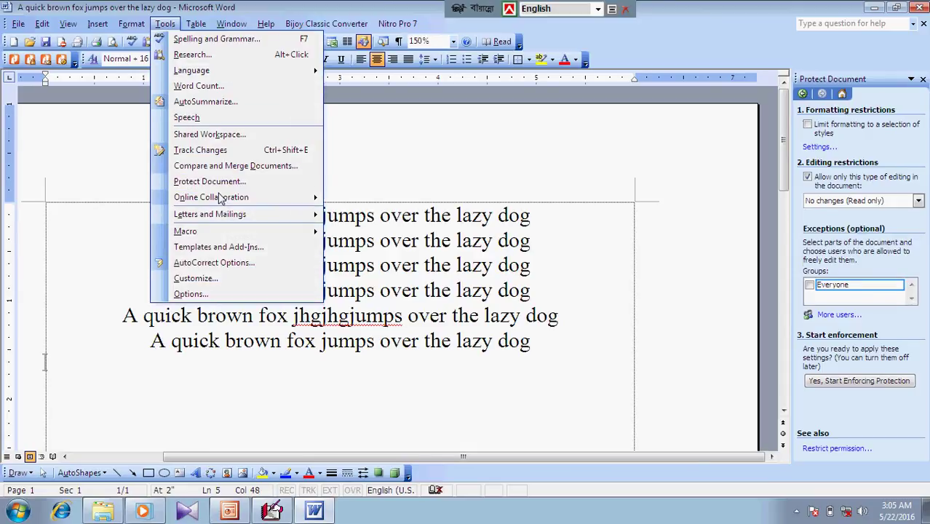
pyautogui.moveTo(227, 212)
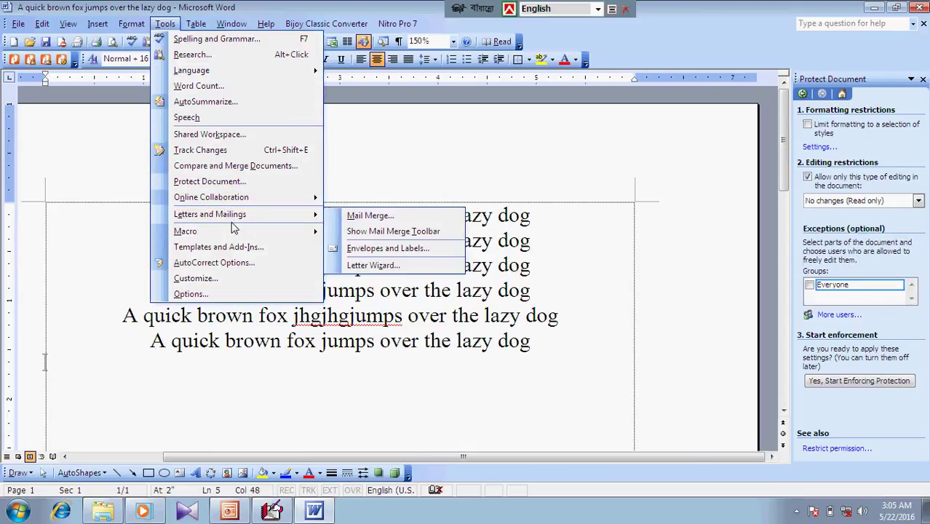
pyautogui.moveTo(221, 235)
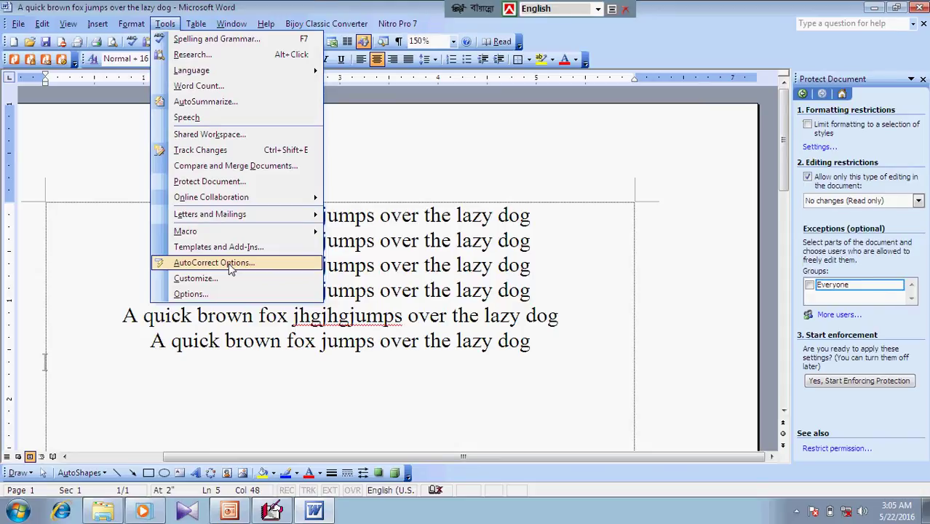
pyautogui.click(230, 268)
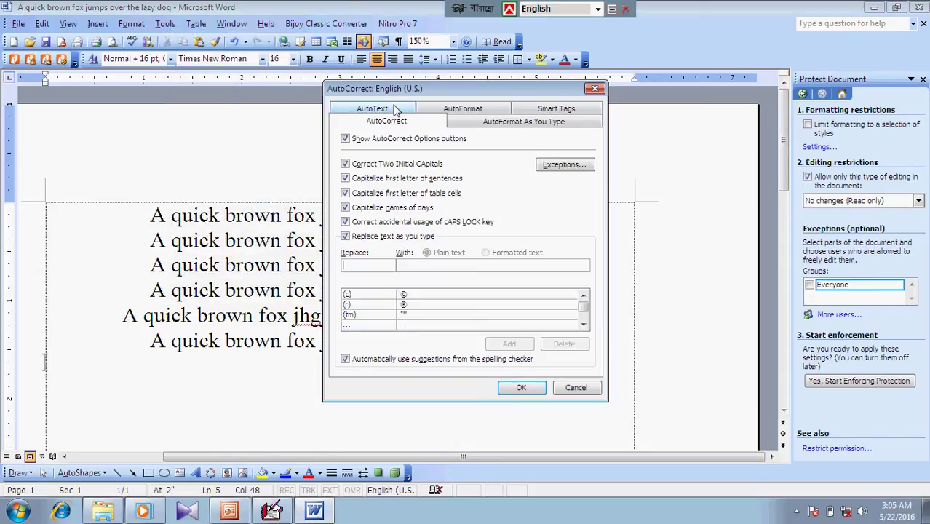
# Clear the (c) entry from the AutoCorrect Replace box and close the dialog
pyautogui.moveTo(398, 100); pyautogui.dragTo(327, 113)
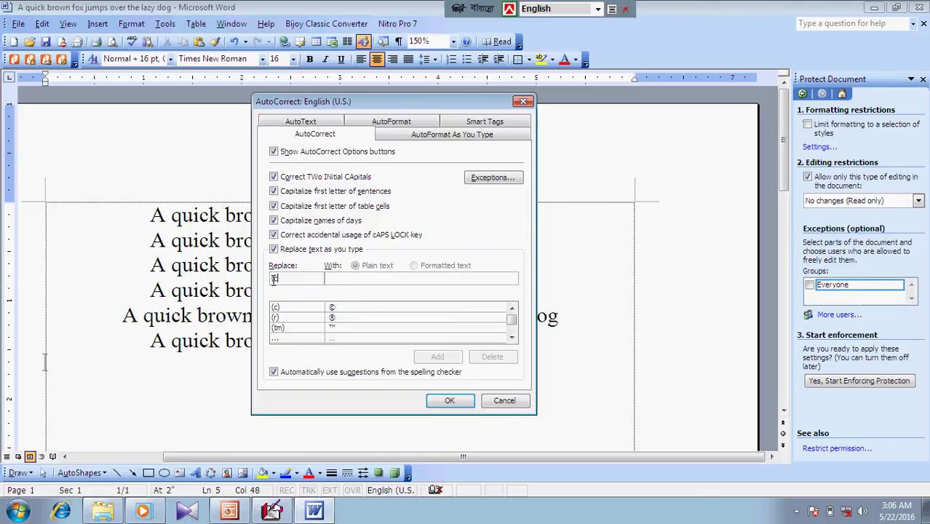
pyautogui.write('(c)')
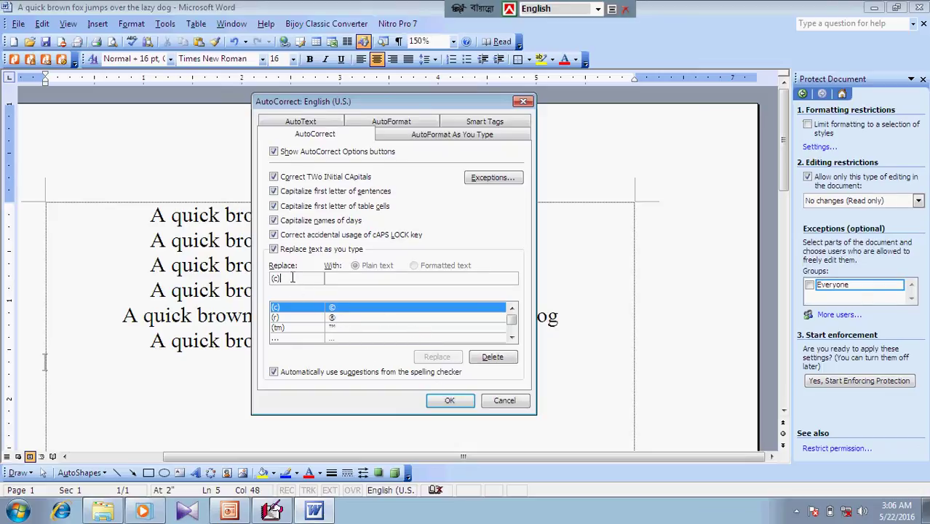
pyautogui.press('BackSpace')
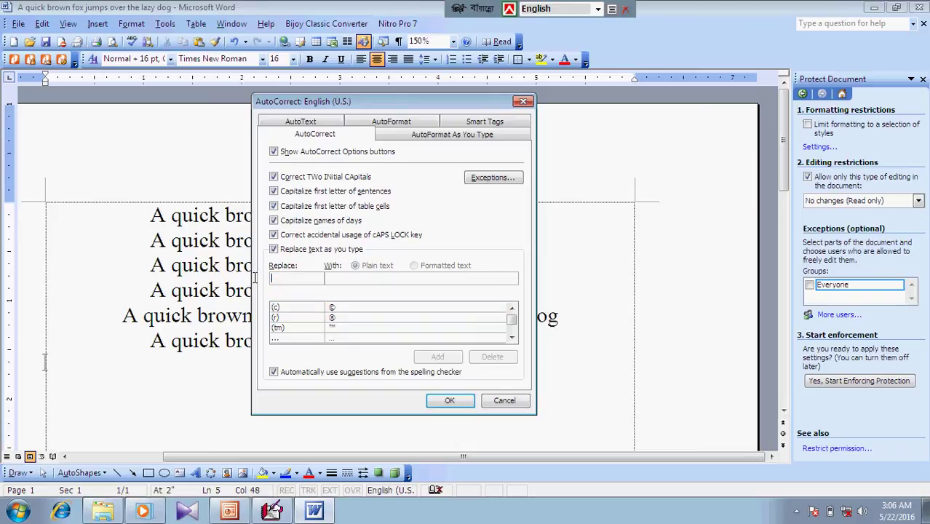
pyautogui.click(452, 397)
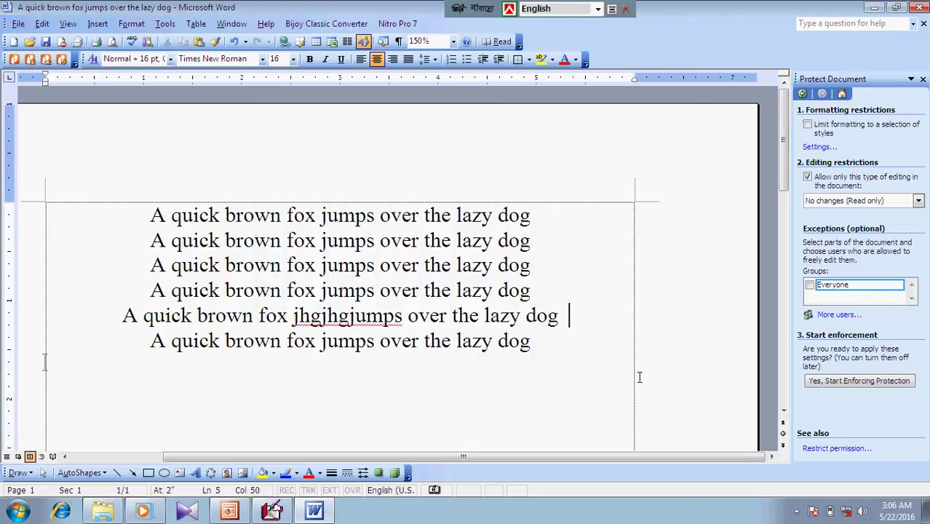
# Type (c) after line 5's "dog" to get ©, then (r) below it to get ®
pyautogui.write('(c)')
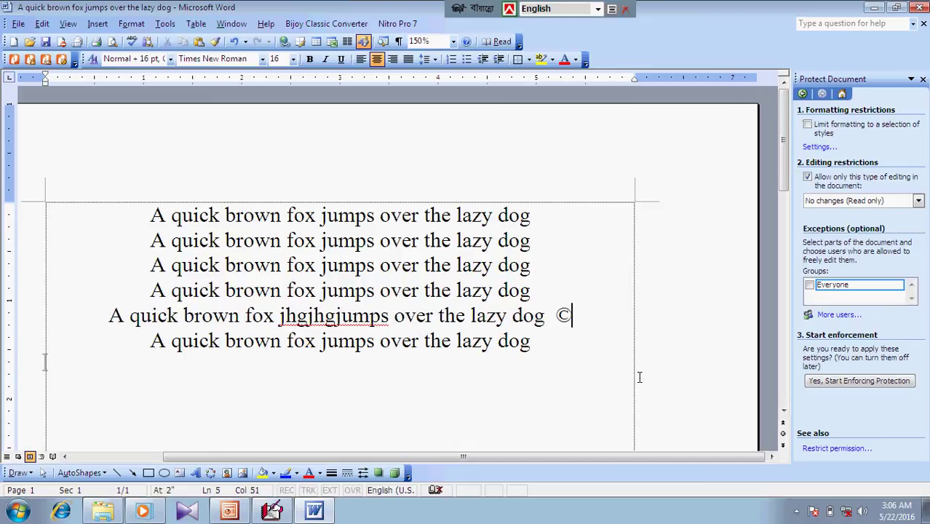
pyautogui.press('Return')
pyautogui.press('Return')
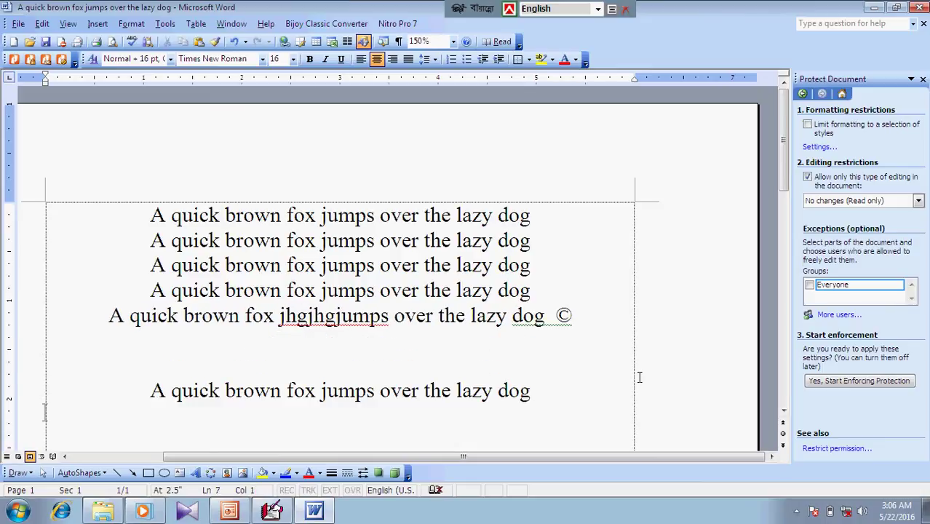
pyautogui.write('(r)')
pyautogui.click(166, 24)
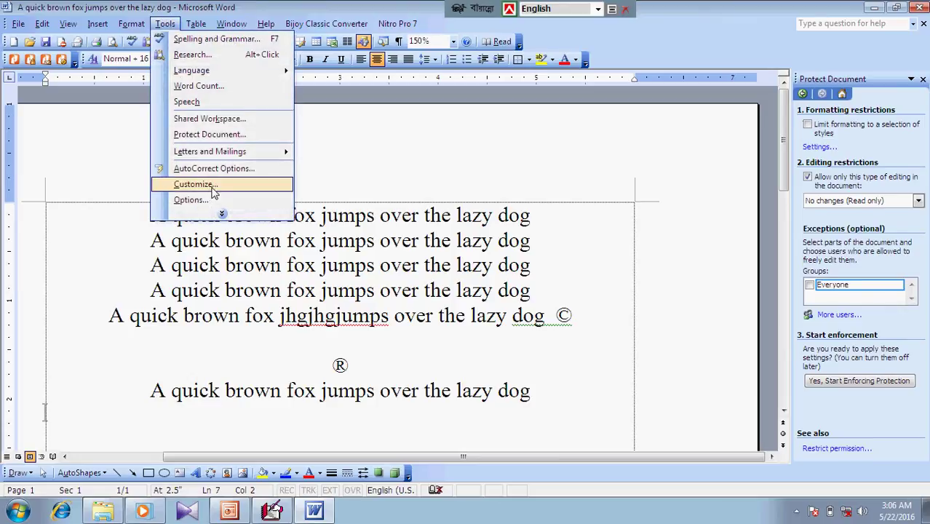
# Open AutoCorrect Options and browse the AutoFormat tabs through to AutoText
pyautogui.click(223, 211)
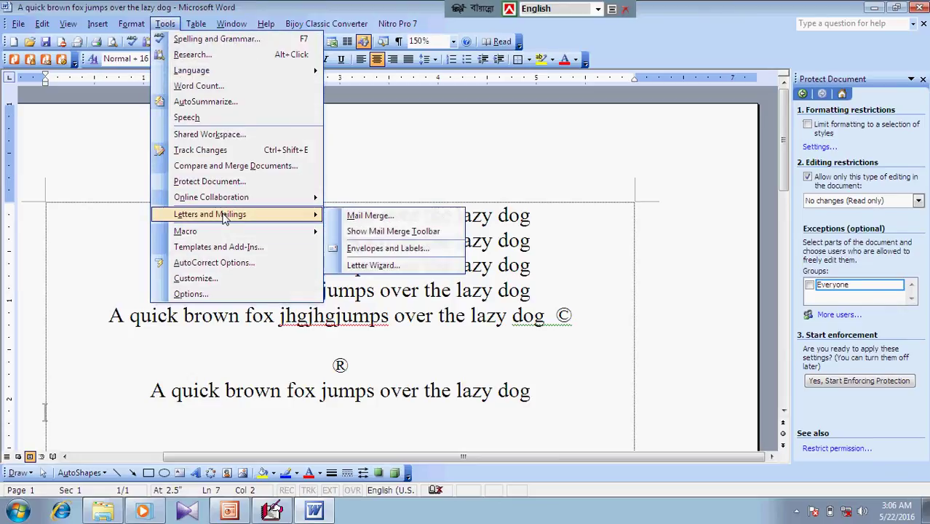
pyautogui.click(216, 263)
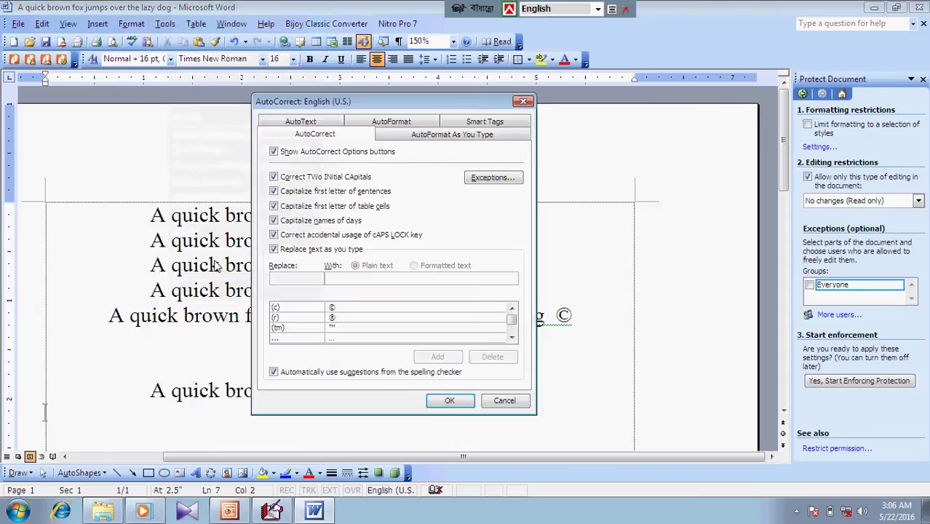
pyautogui.click(434, 134)
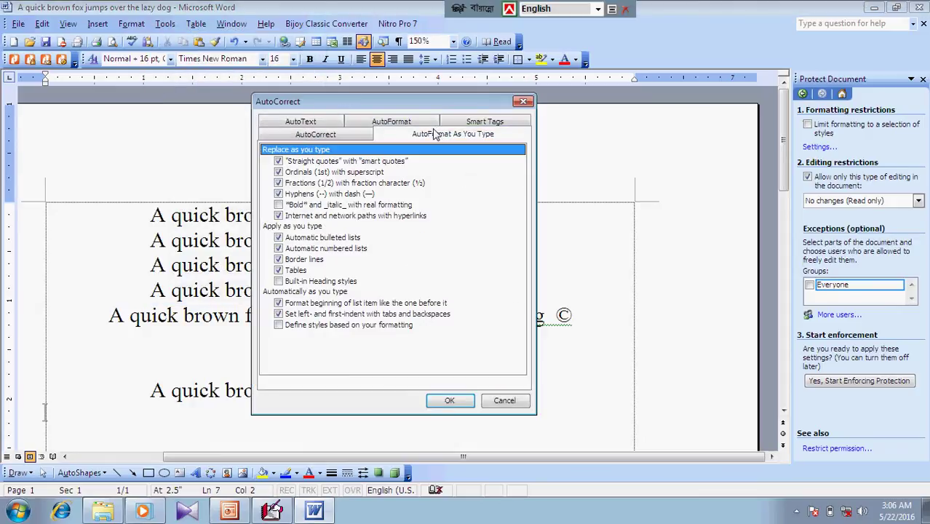
pyautogui.click(393, 123)
pyautogui.click(311, 135)
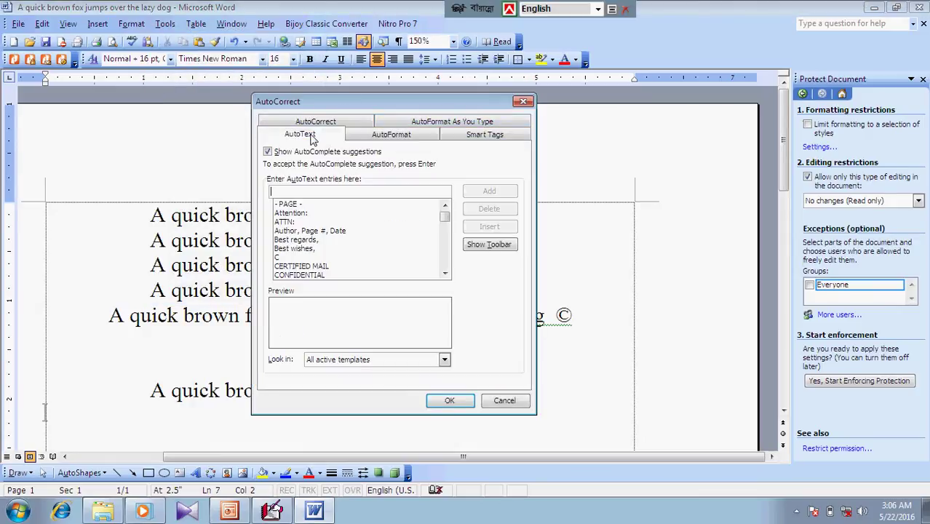
# Preview AutoText entries from Attention through CERTIFIED MAIL
pyautogui.click(299, 214)
pyautogui.click(306, 231)
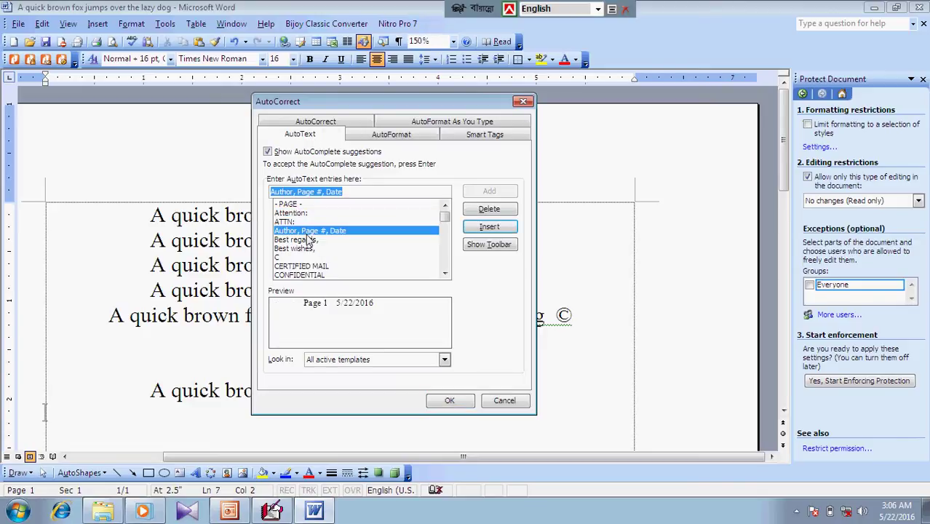
pyautogui.click(309, 240)
pyautogui.click(301, 259)
pyautogui.click(302, 267)
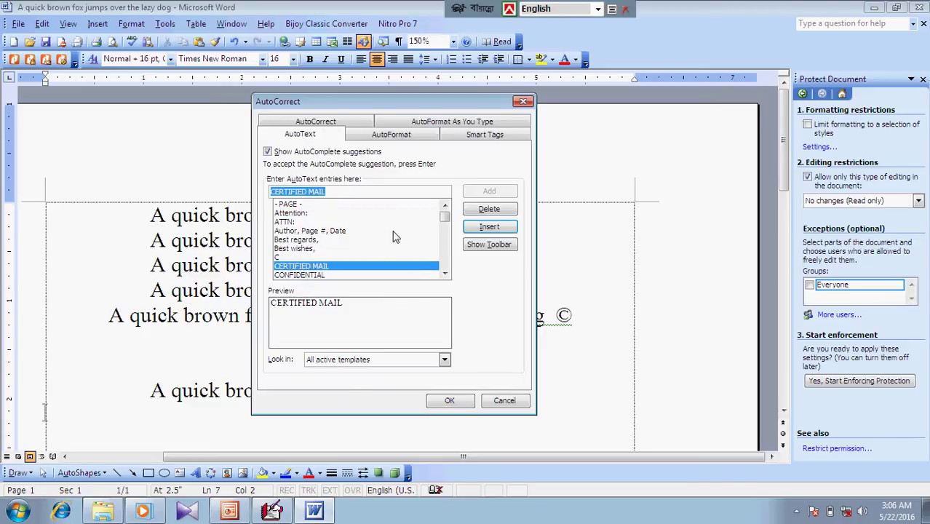
pyautogui.moveTo(442, 221); pyautogui.dragTo(444, 227)
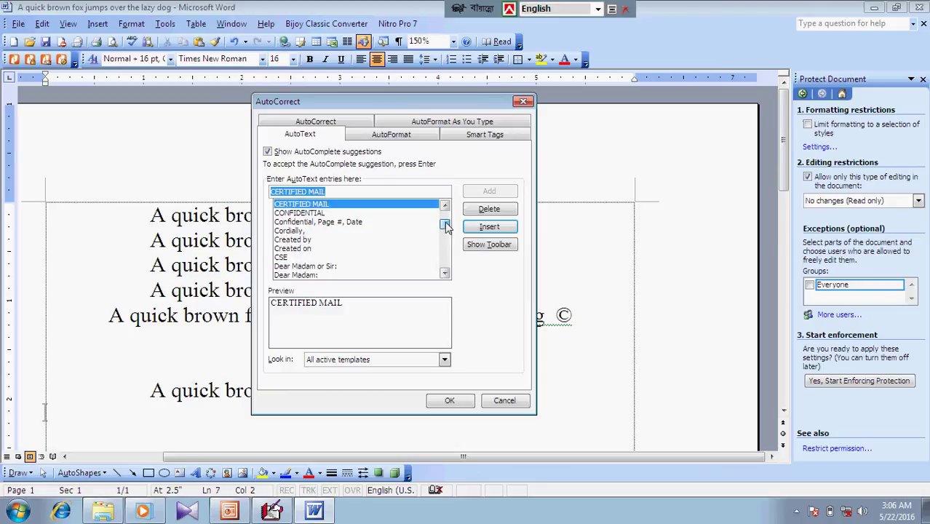
# Scroll through the remaining entries and insert "Dear Mother and Father," after the ®
pyautogui.click(302, 231)
pyautogui.click(300, 249)
pyautogui.click(300, 266)
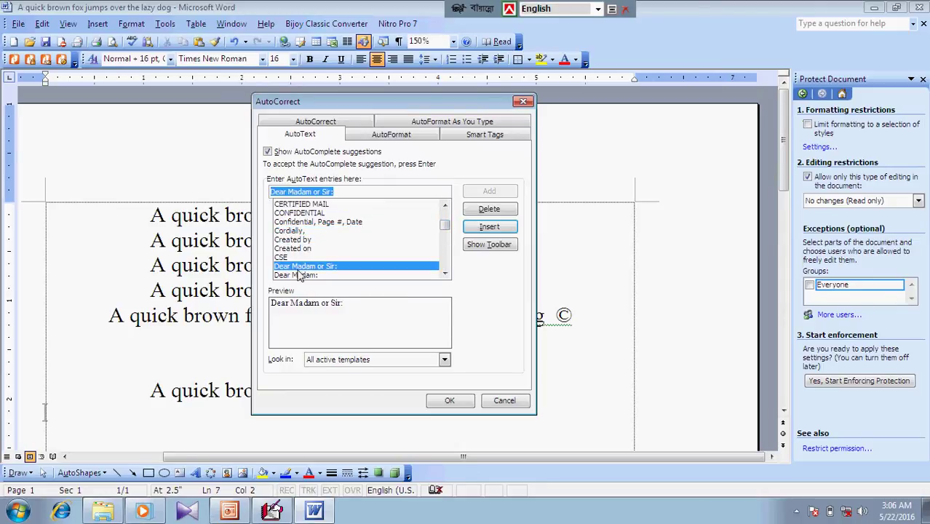
pyautogui.click(299, 275)
pyautogui.moveTo(443, 225); pyautogui.dragTo(444, 233)
pyautogui.click(290, 258)
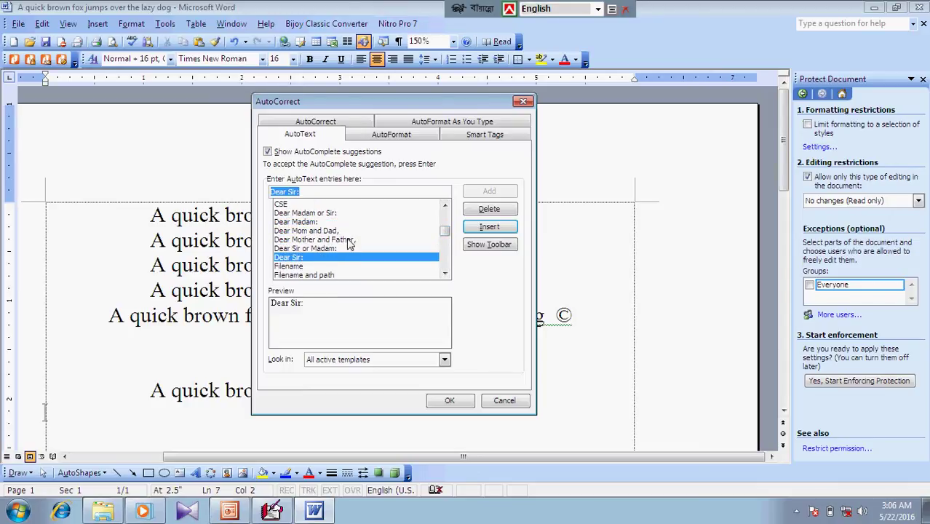
pyautogui.click(349, 241)
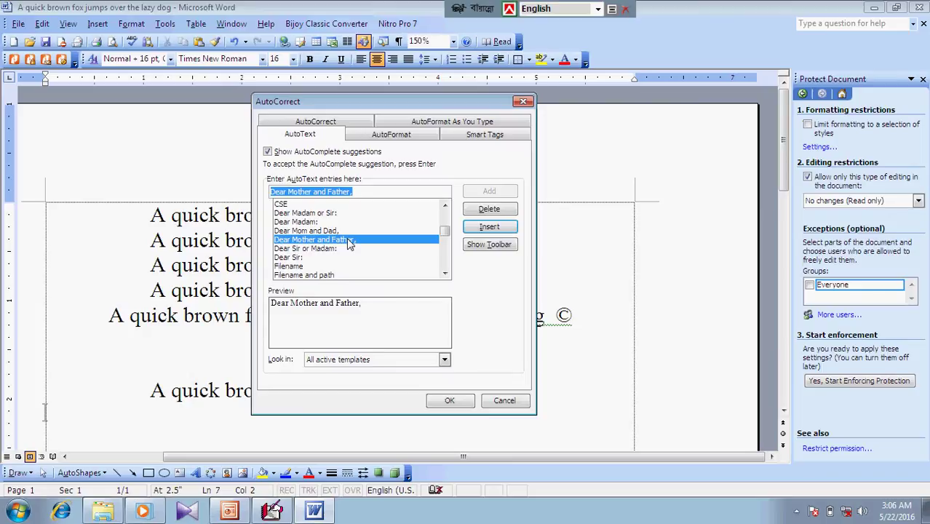
pyautogui.doubleClick(350, 241)
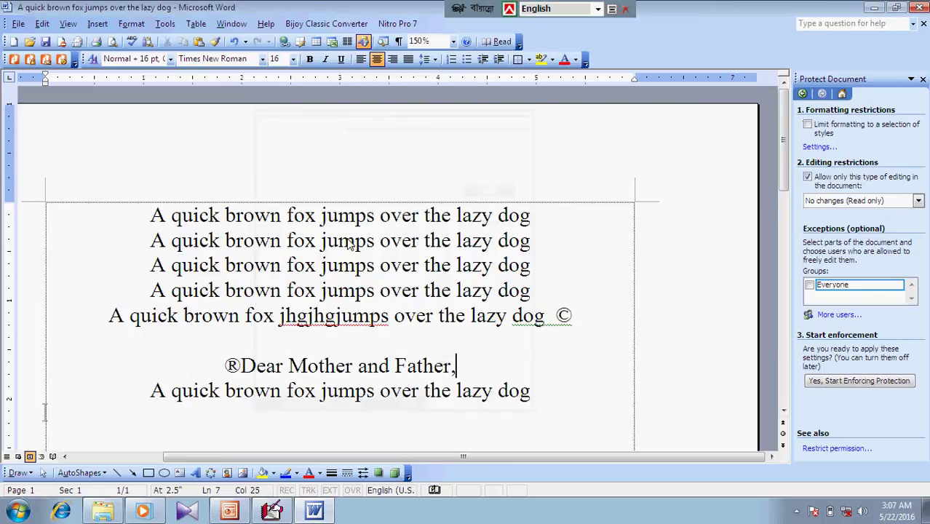
# In Customize, drag Equation Editor and WordArt from the Insert category onto the menu bar
pyautogui.click(163, 25)
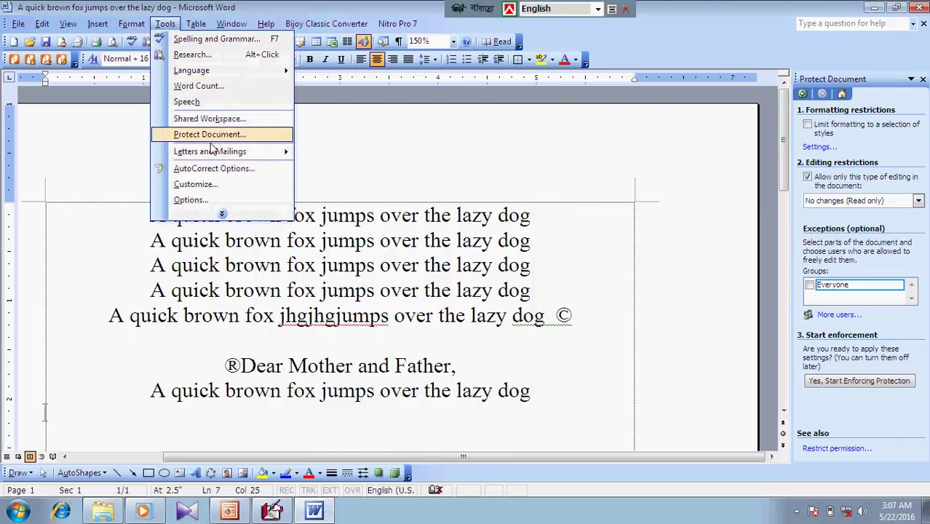
pyautogui.click(220, 185)
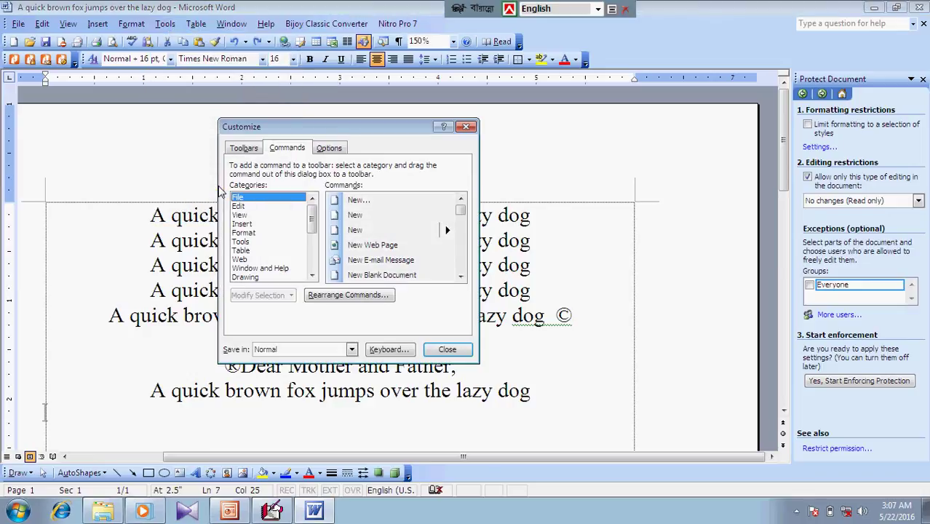
pyautogui.moveTo(274, 135); pyautogui.dragTo(249, 120)
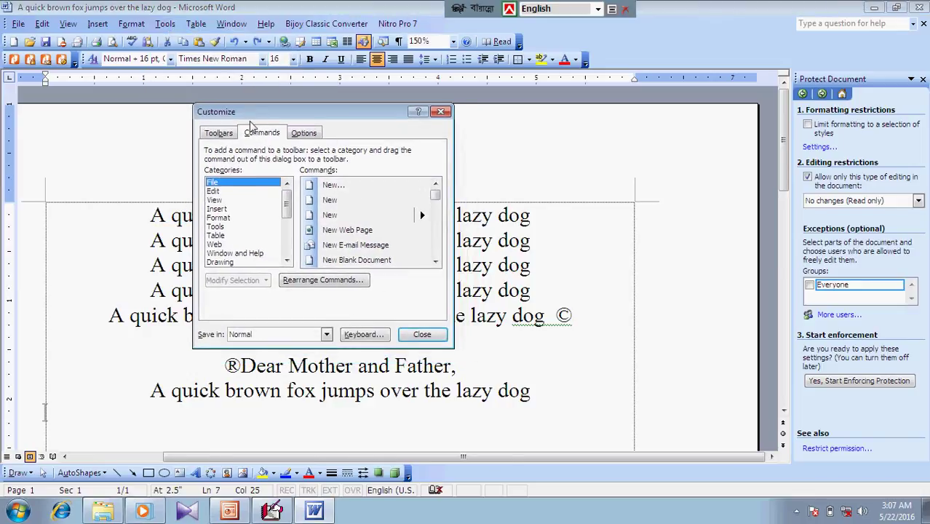
pyautogui.click(226, 210)
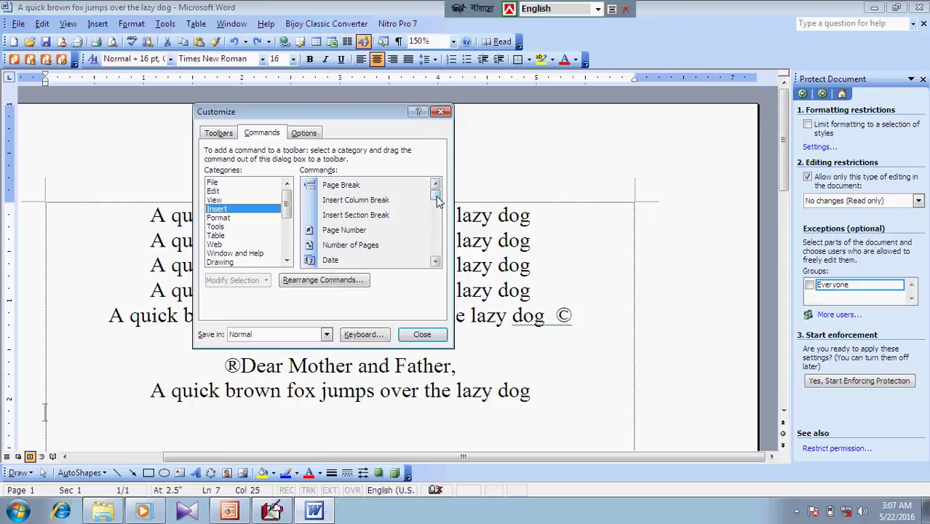
pyautogui.moveTo(436, 201); pyautogui.dragTo(434, 237)
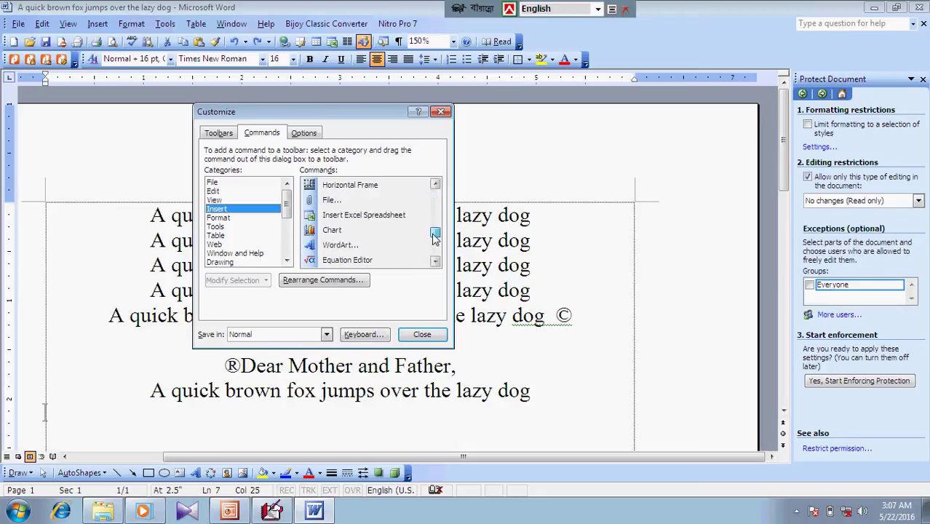
pyautogui.moveTo(336, 260)
pyautogui.mouseDown()
pyautogui.moveTo(469, 201)
pyautogui.moveTo(543, 32)
pyautogui.moveTo(532, 65)
pyautogui.moveTo(342, 264)
pyautogui.moveTo(439, 73)
pyautogui.moveTo(431, 24)
pyautogui.mouseUp()
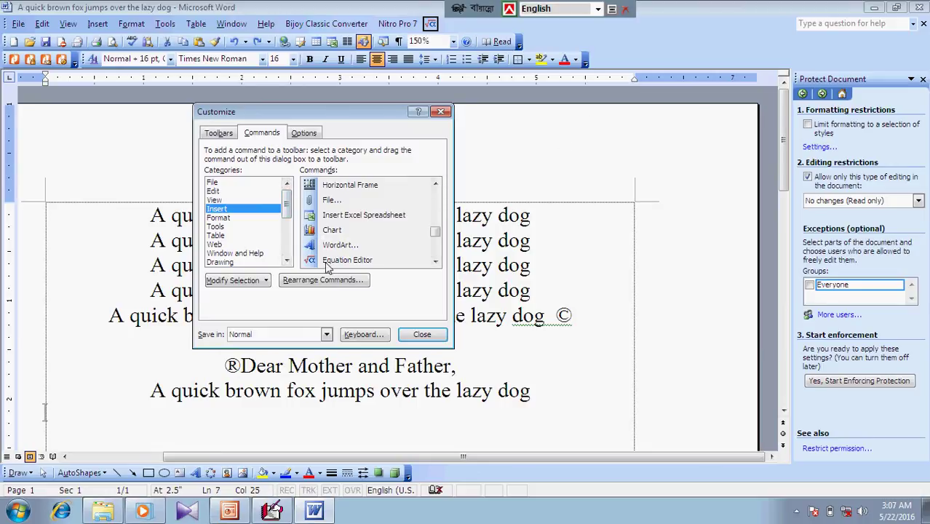
pyautogui.moveTo(322, 246); pyautogui.dragTo(463, 26)
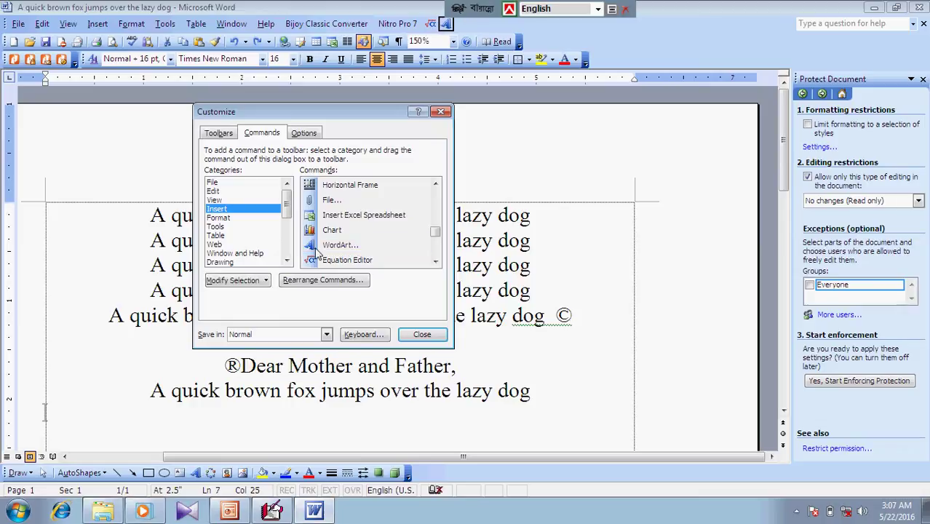
pyautogui.moveTo(291, 209); pyautogui.dragTo(290, 214)
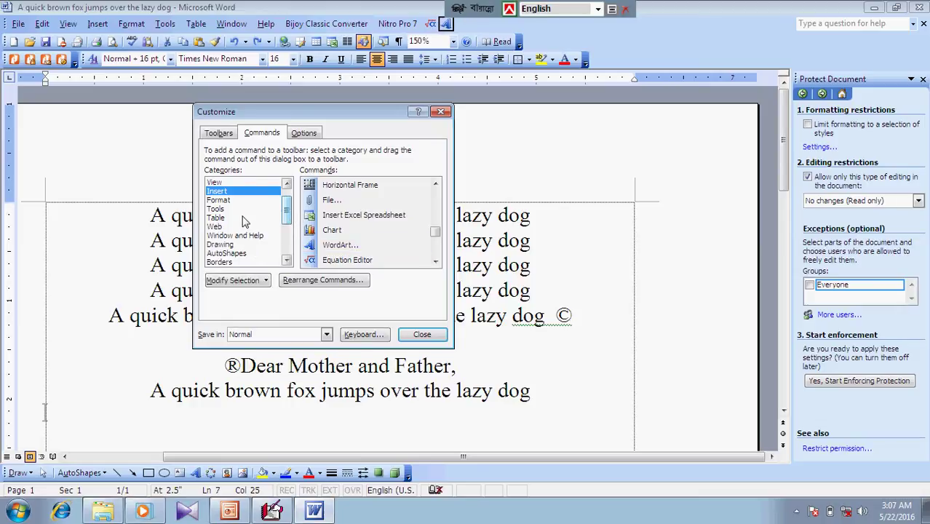
# Browse the Format and Web command categories, then view the personalized menu options
pyautogui.click(219, 199)
pyautogui.click(217, 228)
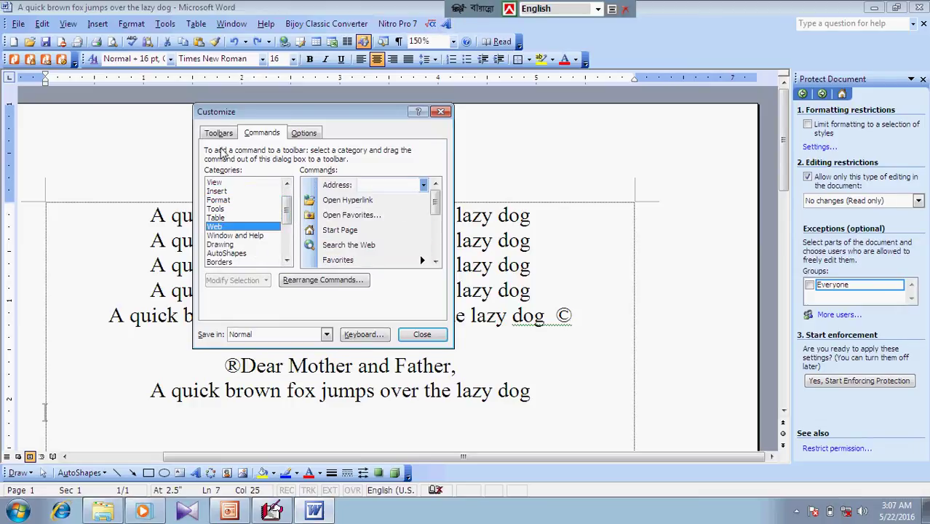
pyautogui.click(221, 135)
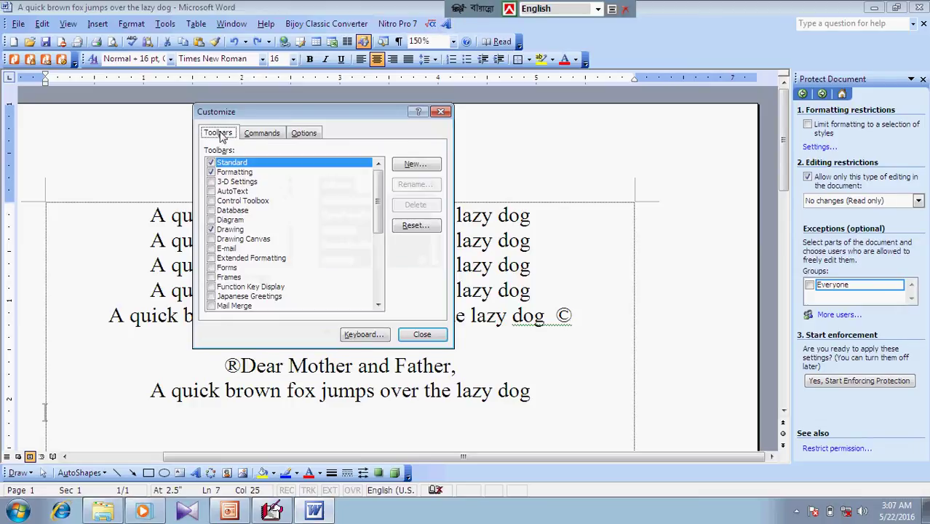
pyautogui.click(304, 135)
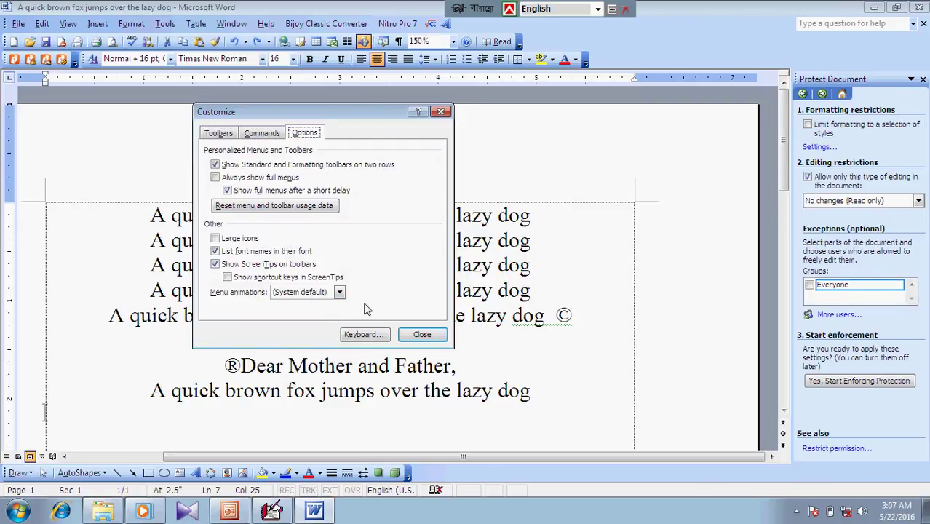
# Assign Ctrl+X to the File category's FileClose command and close both Customize dialogs
pyautogui.click(364, 336)
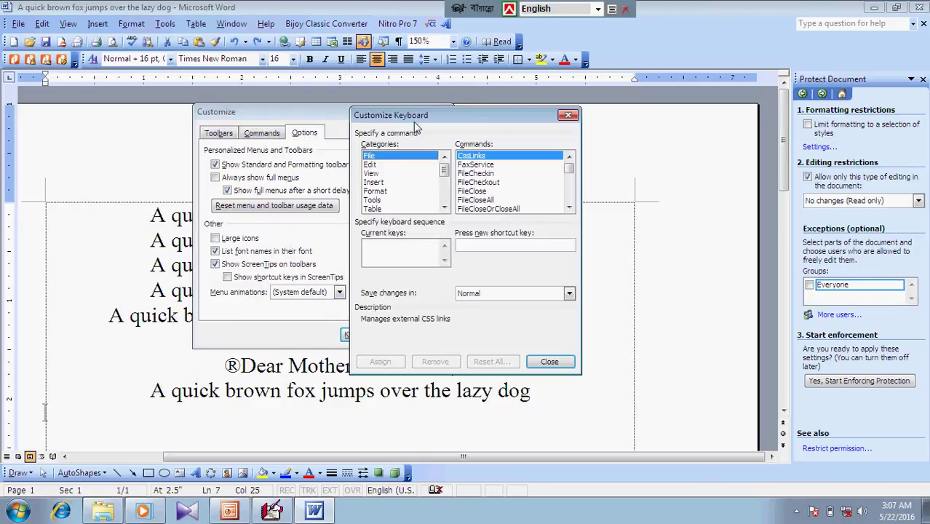
pyautogui.moveTo(421, 115); pyautogui.dragTo(447, 130)
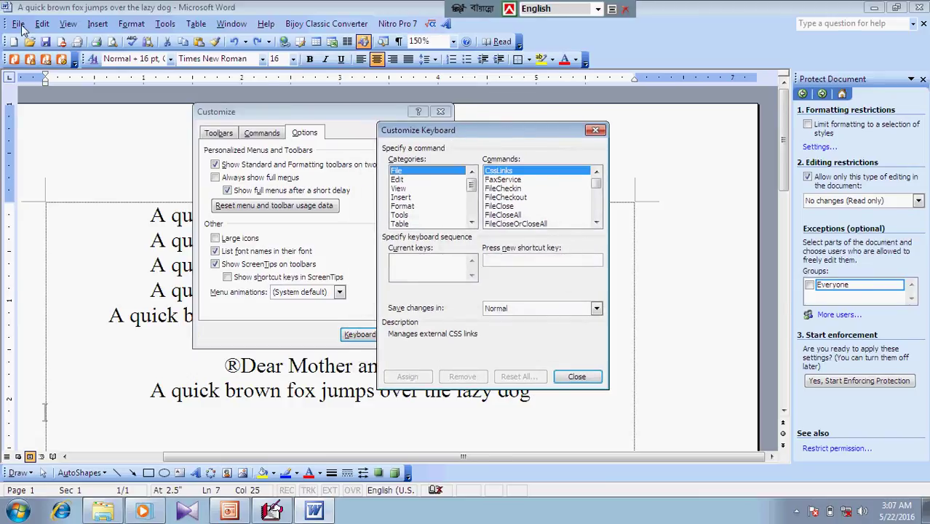
pyautogui.click(595, 130)
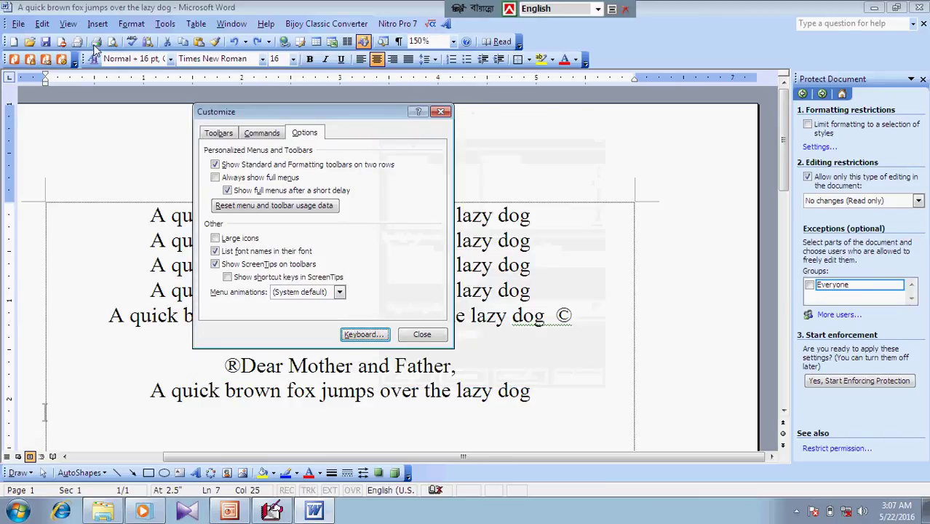
pyautogui.click(19, 23)
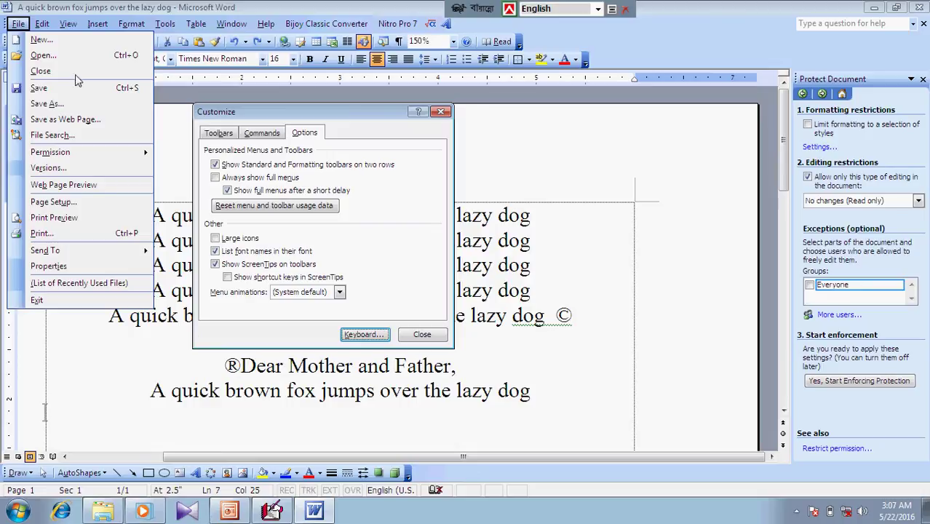
pyautogui.click(366, 334)
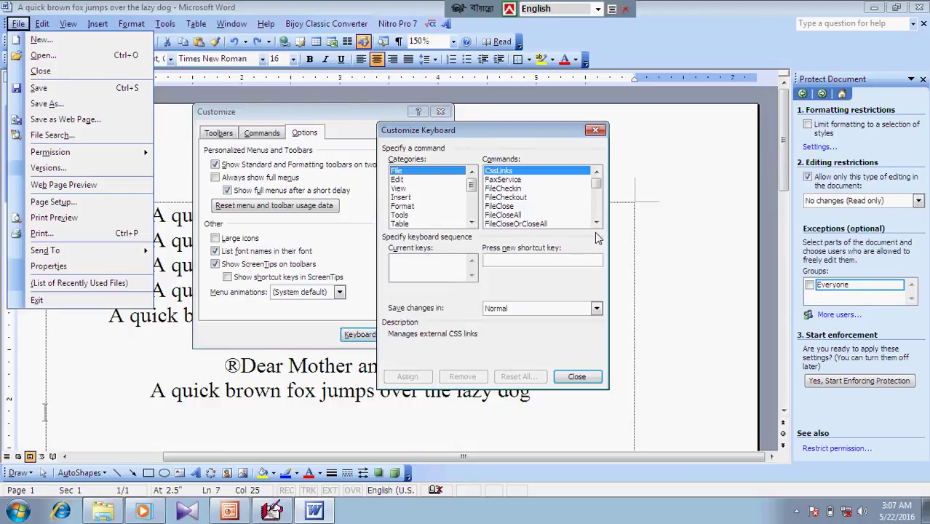
pyautogui.click(597, 223)
pyautogui.click(597, 223)
pyautogui.click(510, 188)
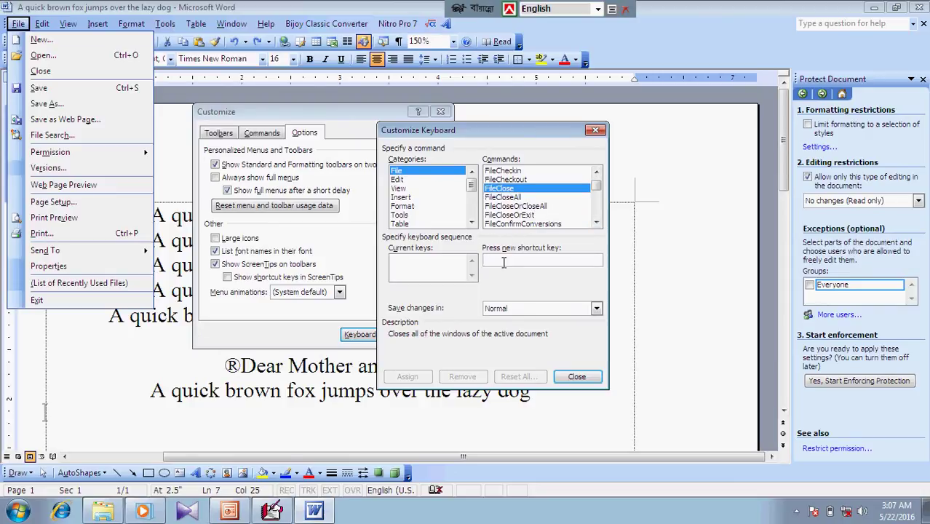
pyautogui.hotkey('ctrl', 'x')
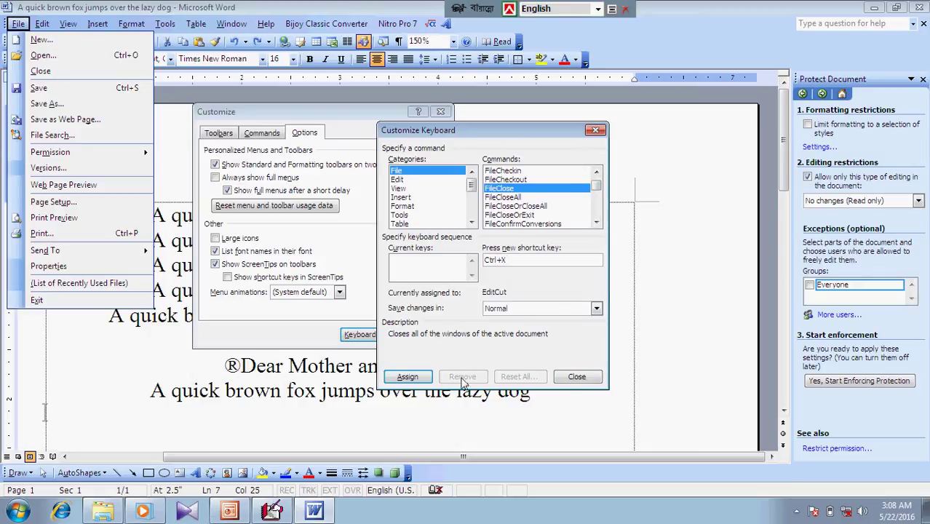
pyautogui.click(422, 377)
pyautogui.click(577, 377)
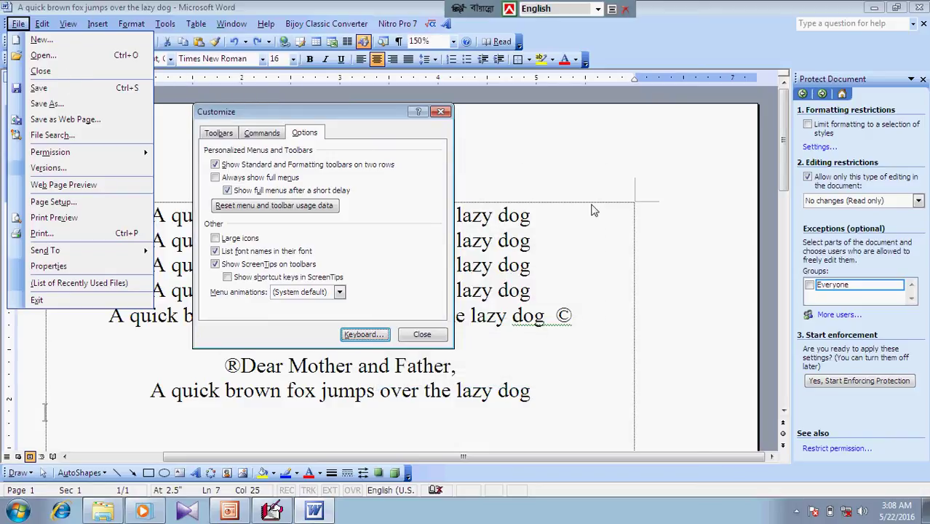
pyautogui.click(422, 334)
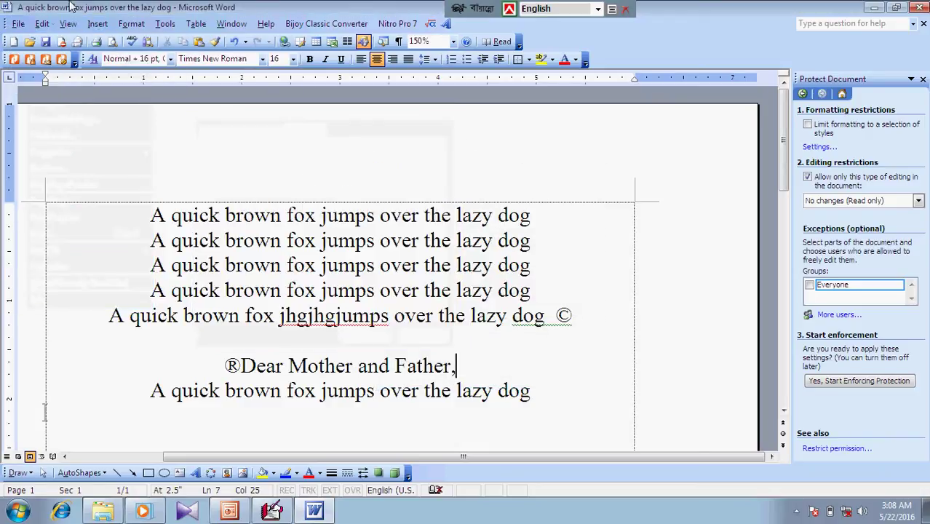
pyautogui.click(19, 23)
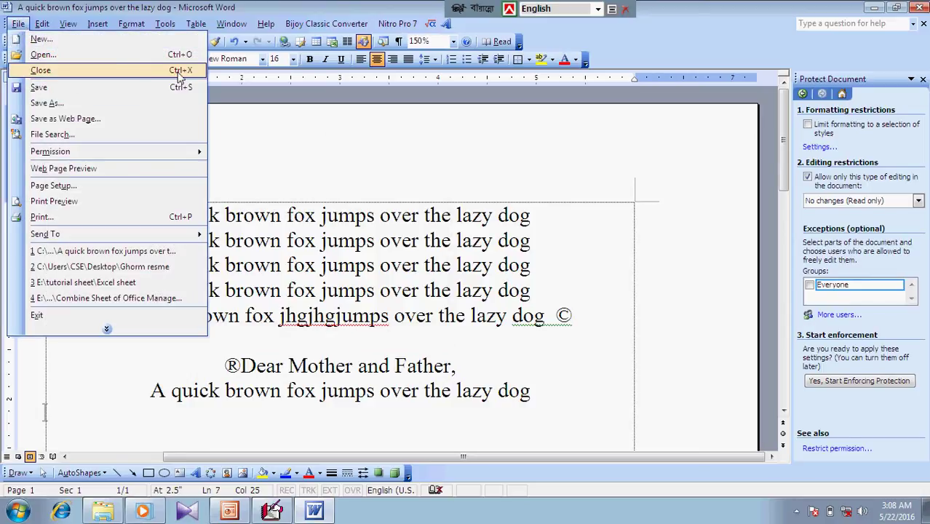
pyautogui.click(555, 178)
pyautogui.click(166, 24)
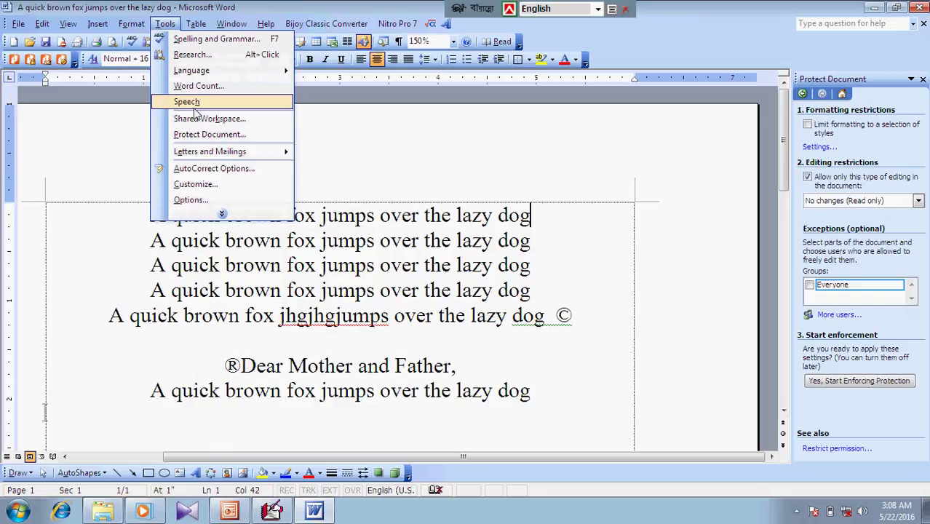
pyautogui.click(222, 215)
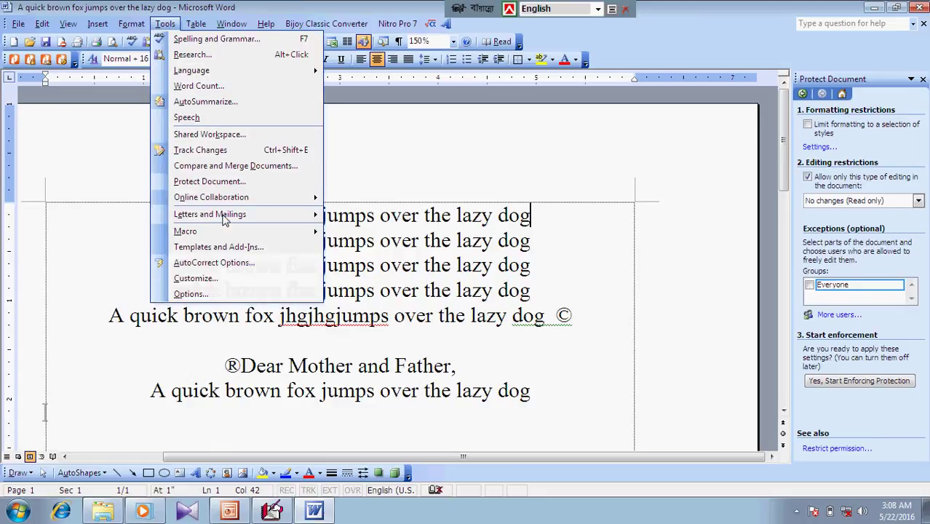
pyautogui.click(191, 295)
pyautogui.moveTo(397, 86); pyautogui.dragTo(292, 67)
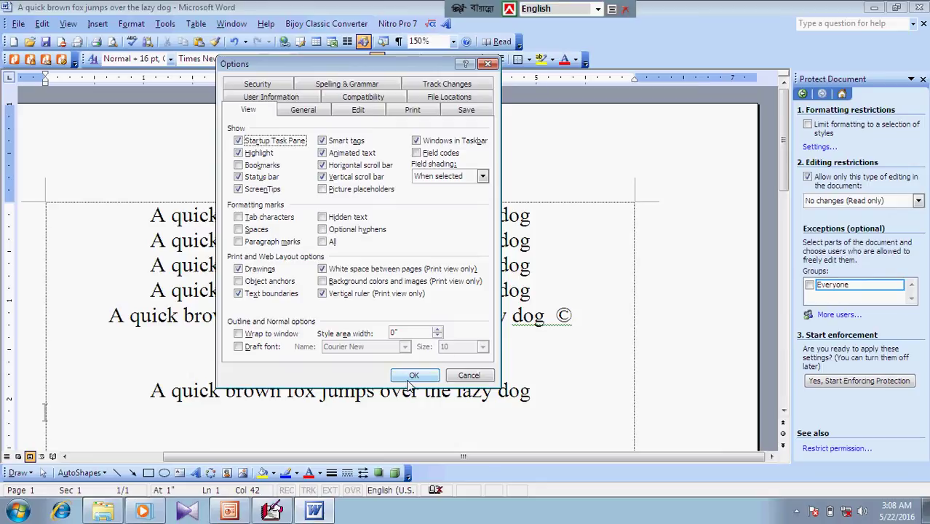
pyautogui.click(264, 296)
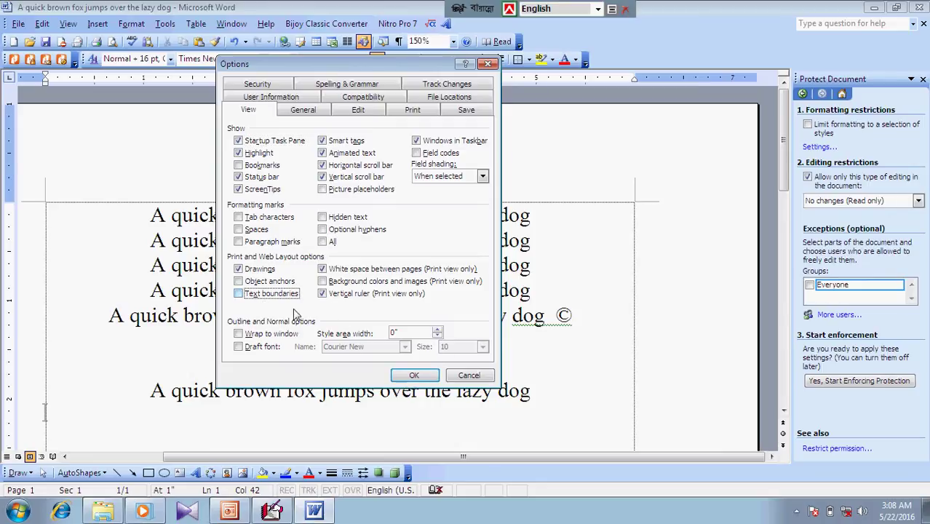
pyautogui.click(415, 374)
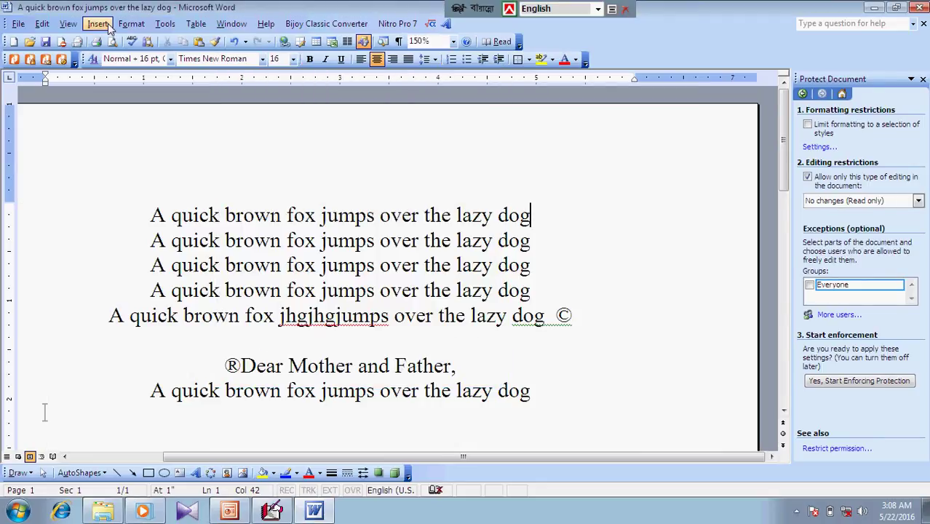
pyautogui.click(165, 25)
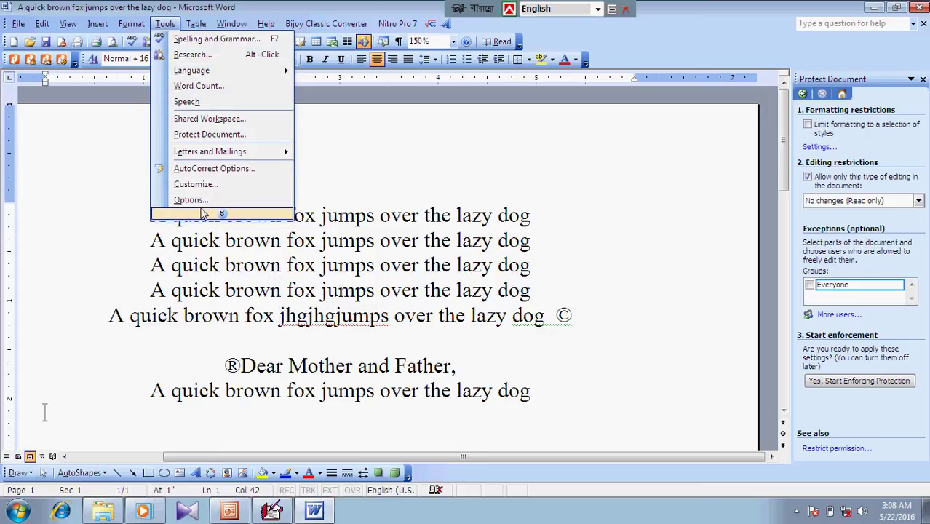
pyautogui.click(193, 199)
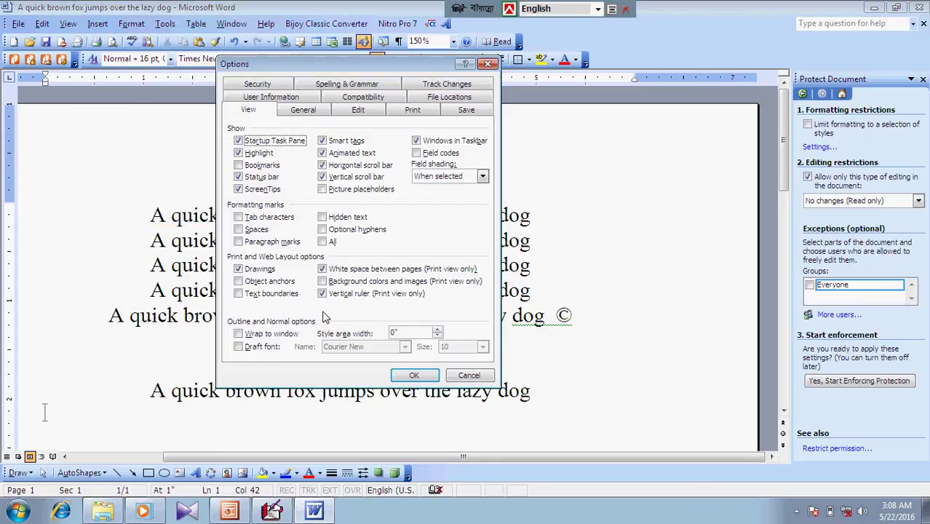
pyautogui.click(271, 294)
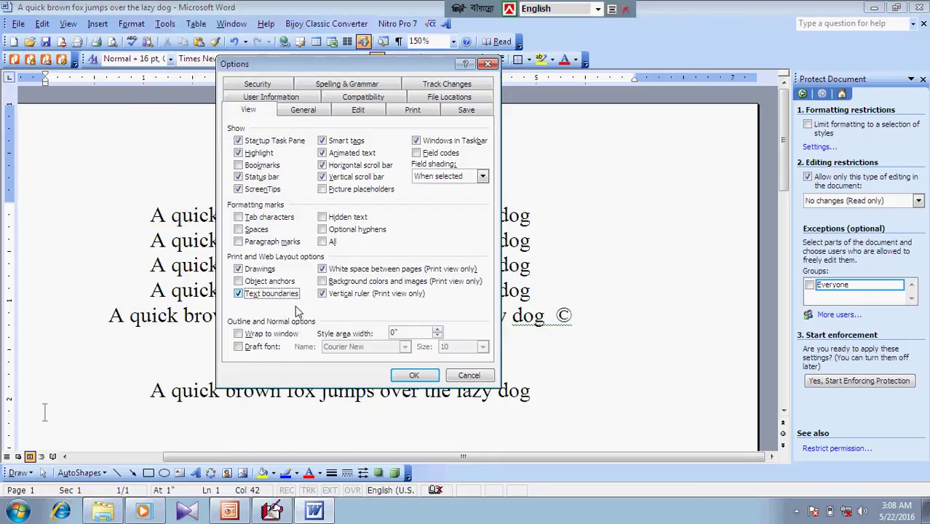
pyautogui.click(413, 376)
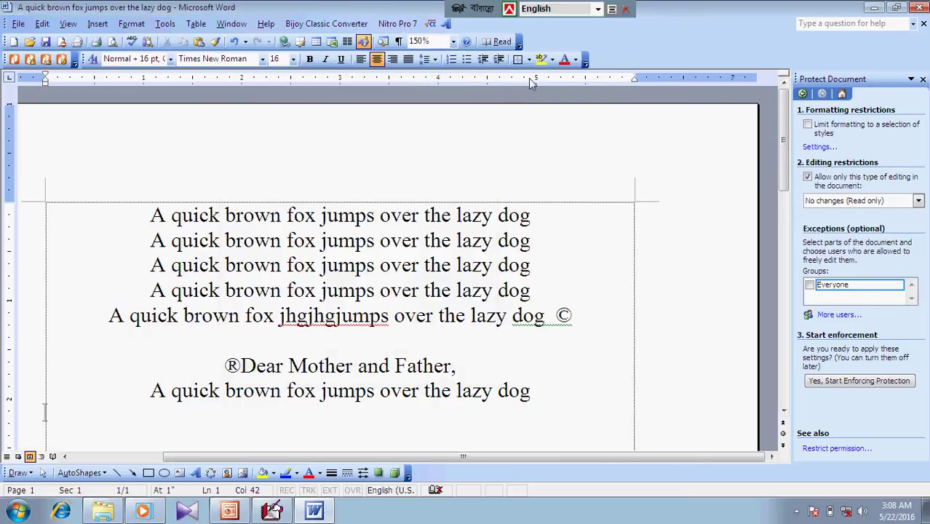
# Look through the Tools menu, then create a new blank document, Document2
pyautogui.click(164, 23)
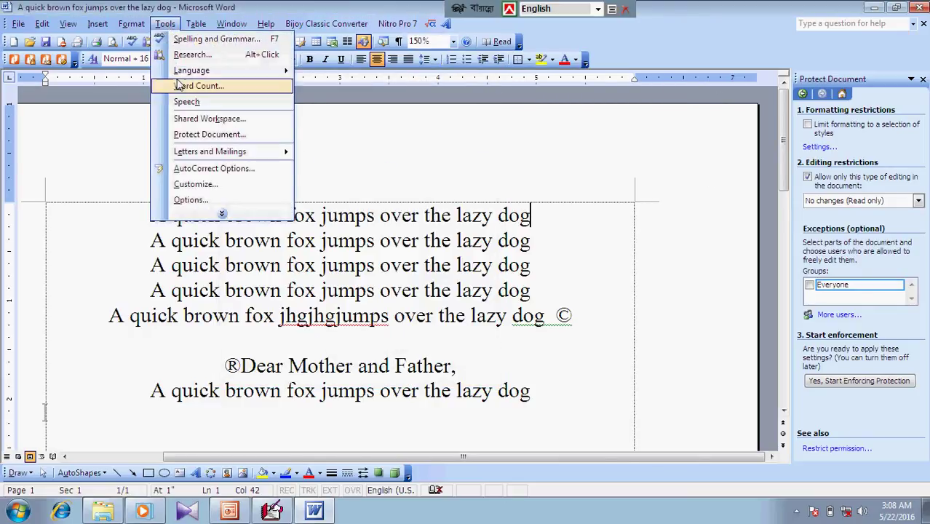
pyautogui.moveTo(222, 209)
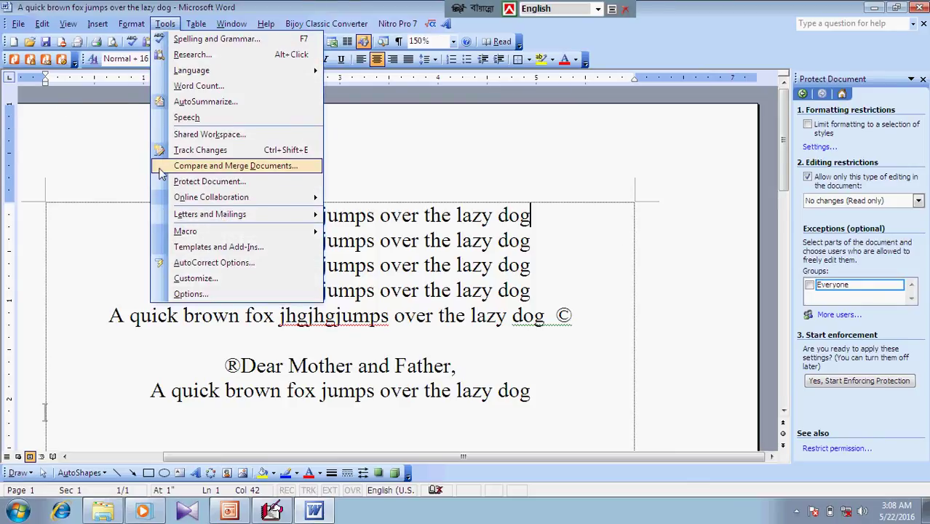
pyautogui.moveTo(178, 233)
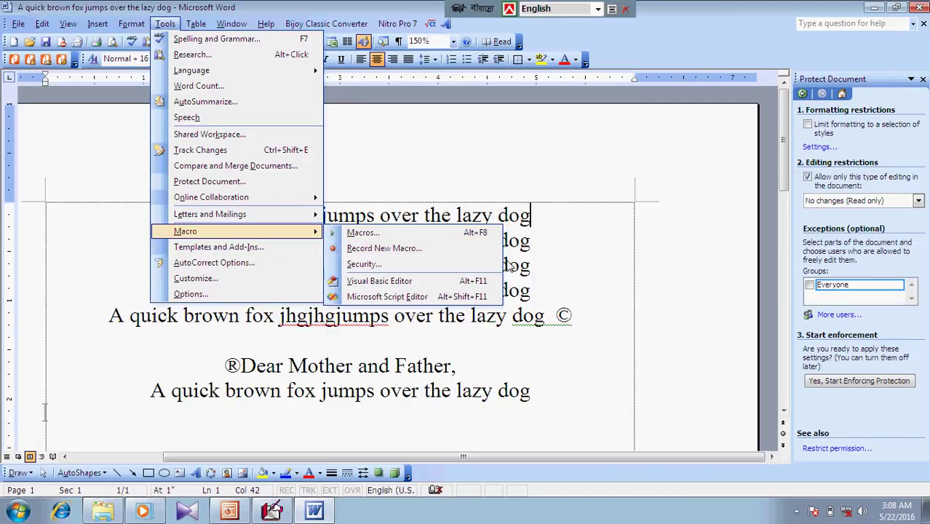
pyautogui.click(606, 234)
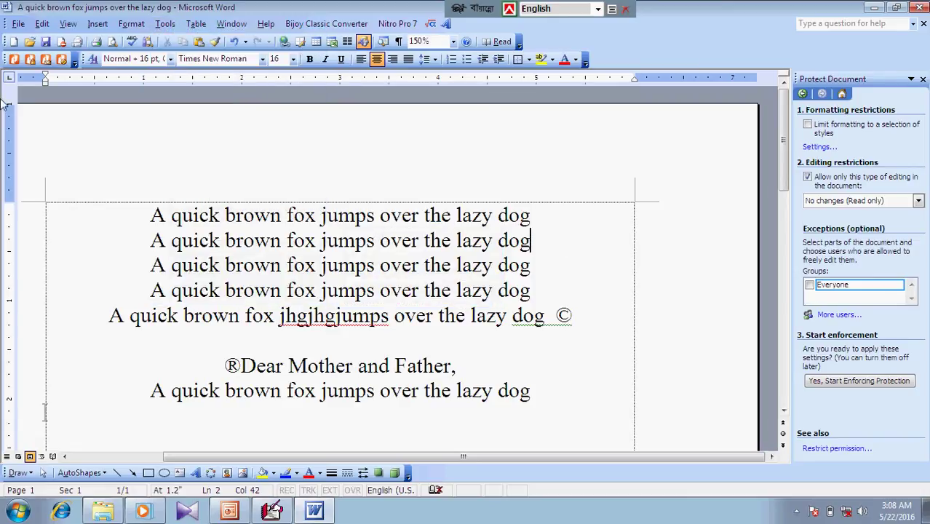
pyautogui.click(13, 42)
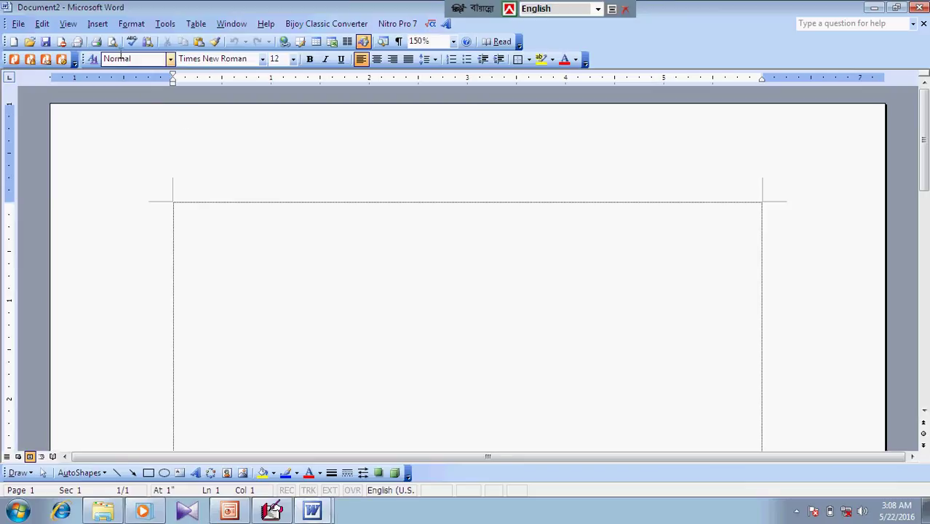
# Launch the Visual Basic Editor from Tools > Macro
pyautogui.click(165, 24)
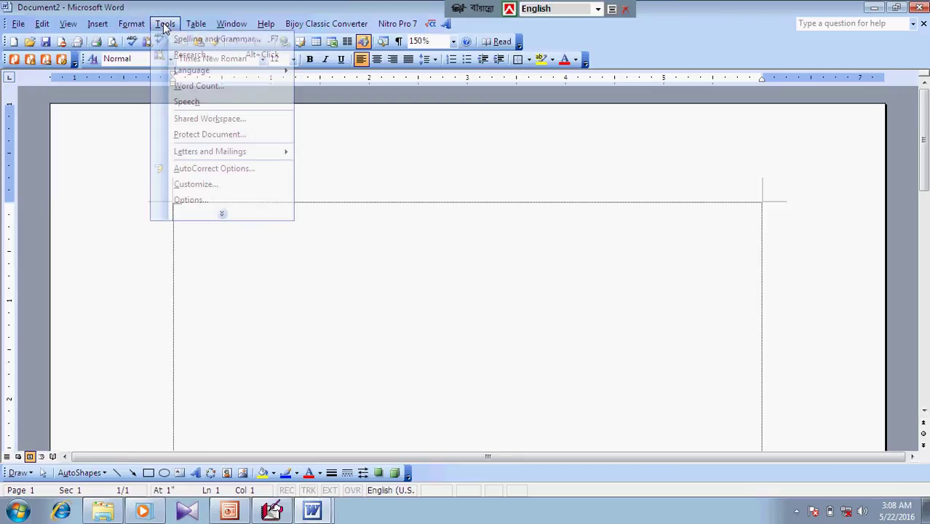
pyautogui.click(219, 216)
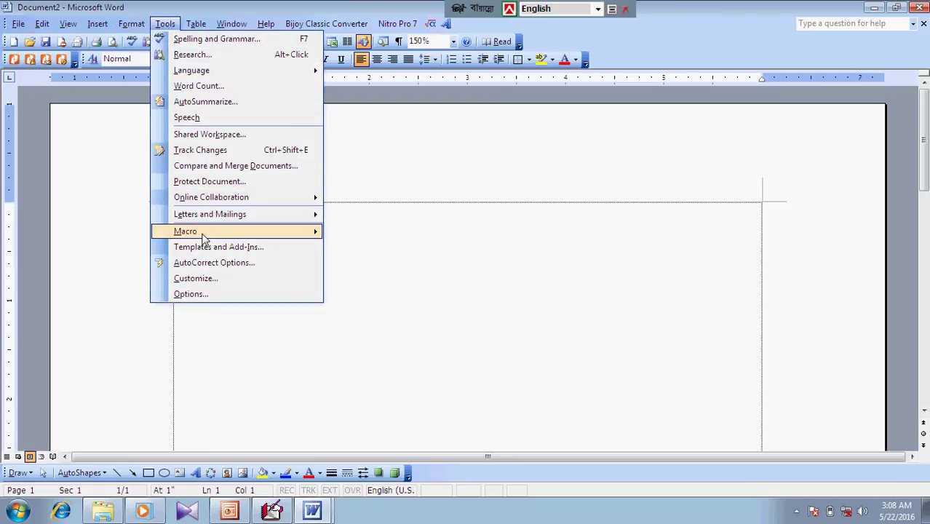
pyautogui.moveTo(204, 235)
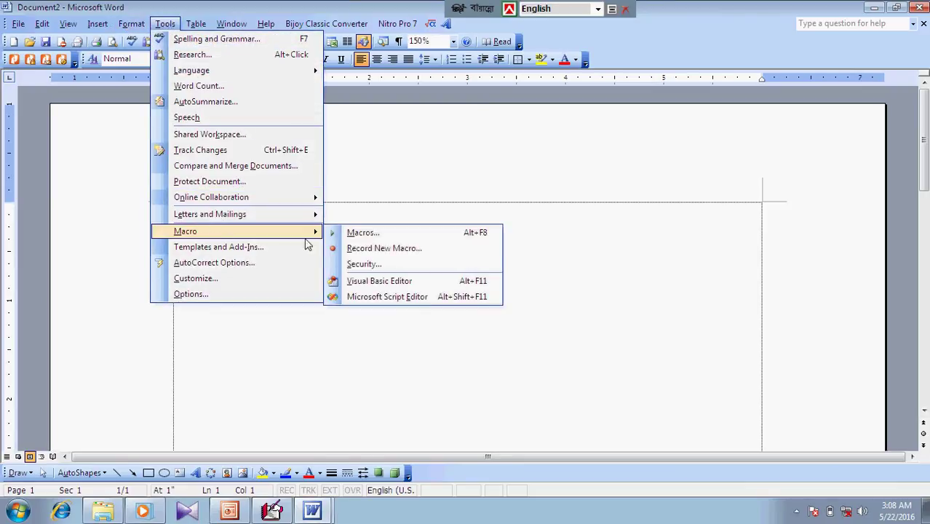
pyautogui.click(366, 286)
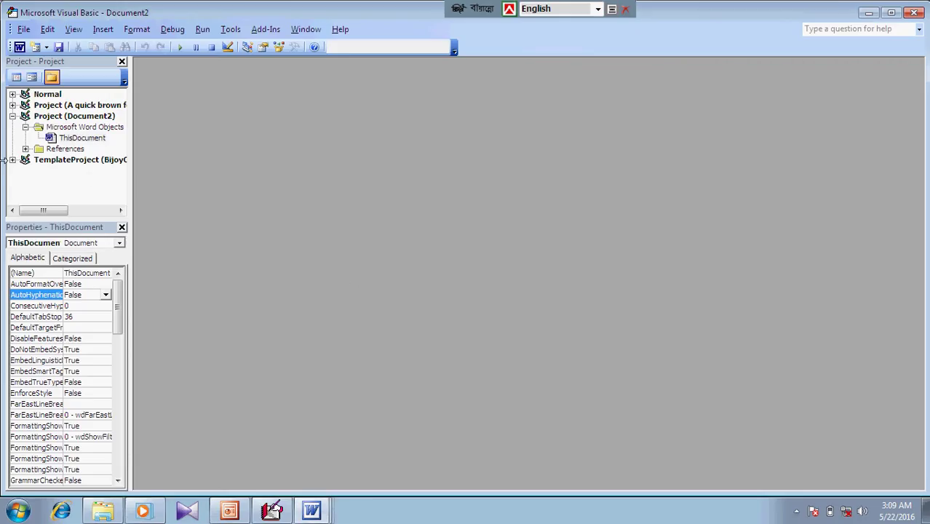
# Hide the project panel, turn on design mode, and return to Document2
pyautogui.click(119, 290)
pyautogui.moveTo(120, 293)
pyautogui.mouseDown()
pyautogui.moveTo(118, 420)
pyautogui.moveTo(119, 293)
pyautogui.mouseUp()
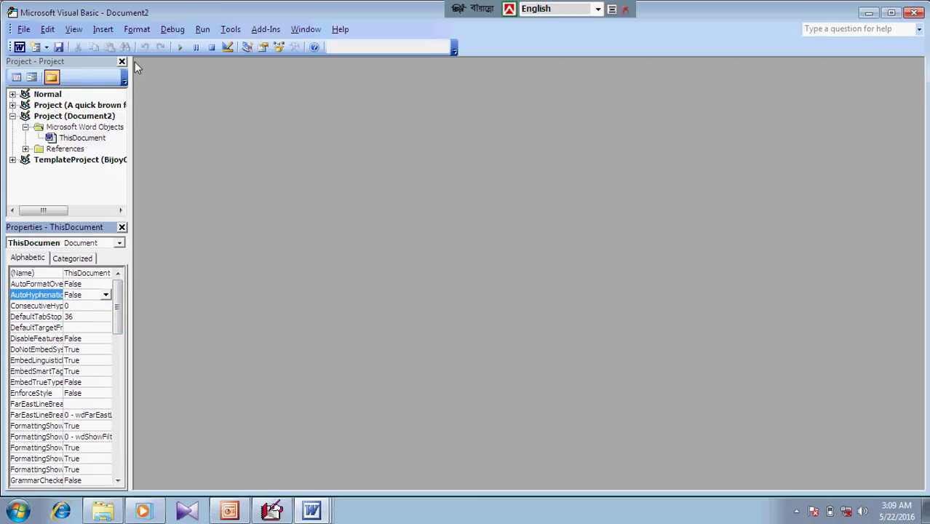
pyautogui.click(122, 62)
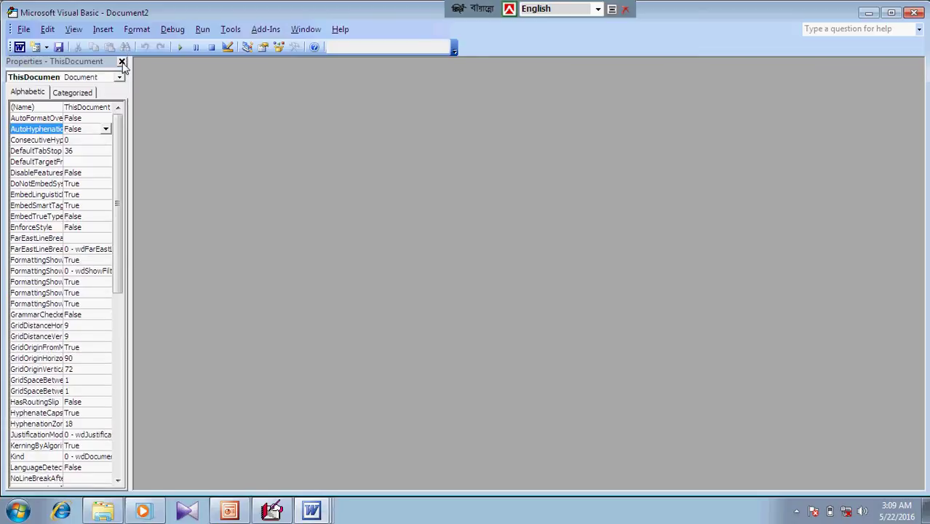
pyautogui.click(225, 49)
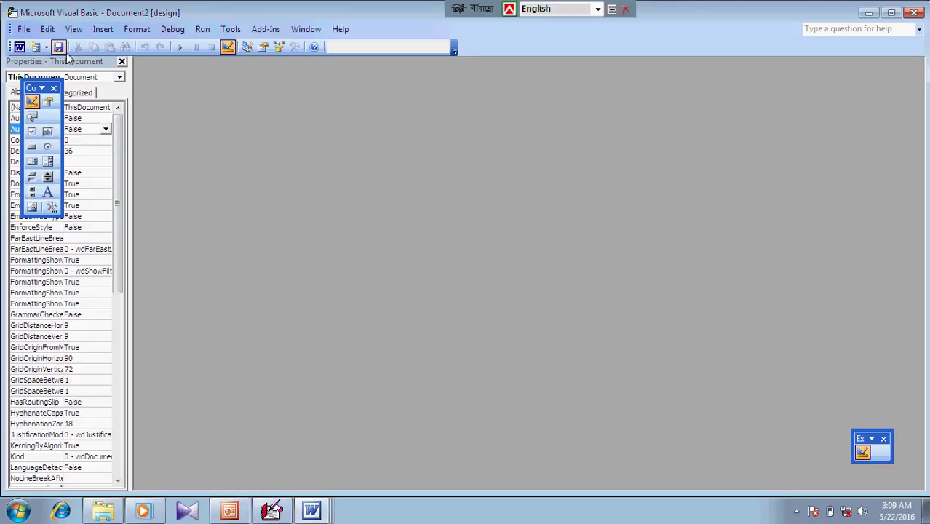
pyautogui.click(19, 47)
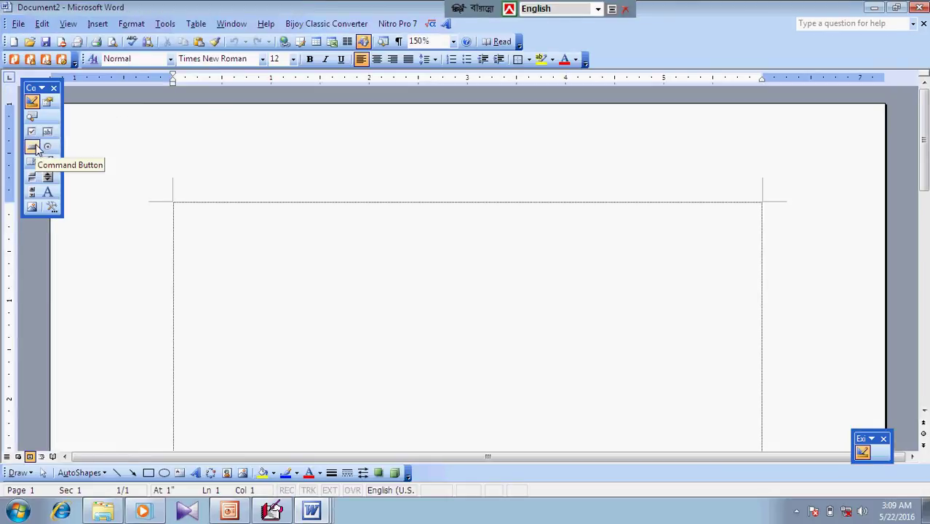
# Insert a narrowed ActiveX text box, type '+', and add a second text box
pyautogui.press('Return')
pyautogui.press('Return')
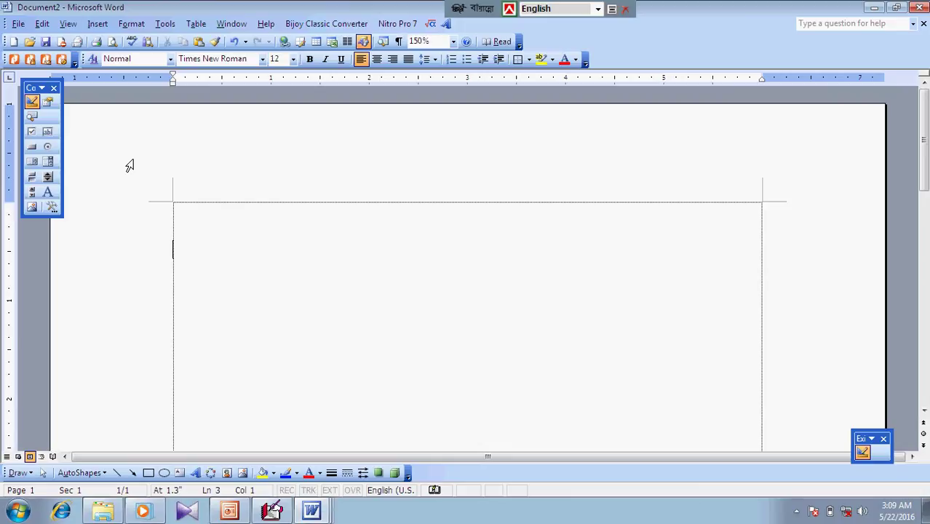
pyautogui.click(47, 132)
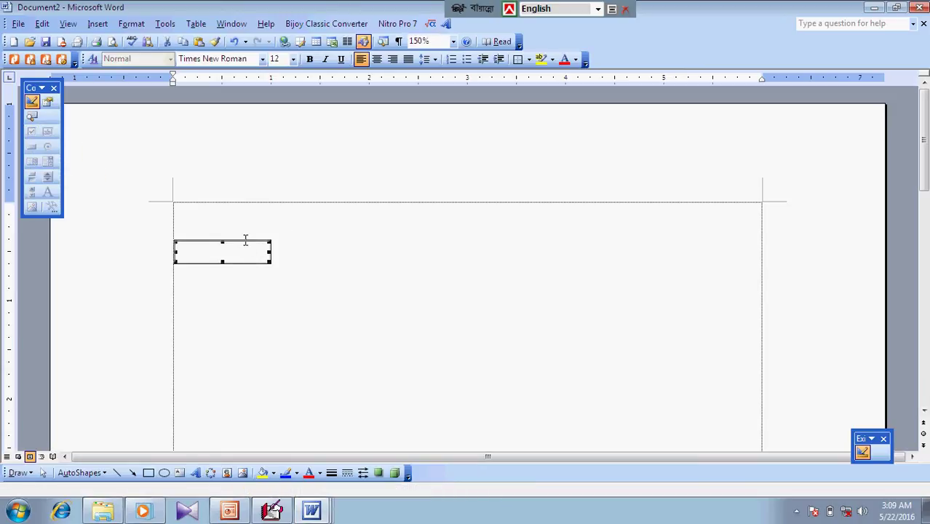
pyautogui.moveTo(174, 251); pyautogui.dragTo(189, 249)
pyautogui.click(265, 254)
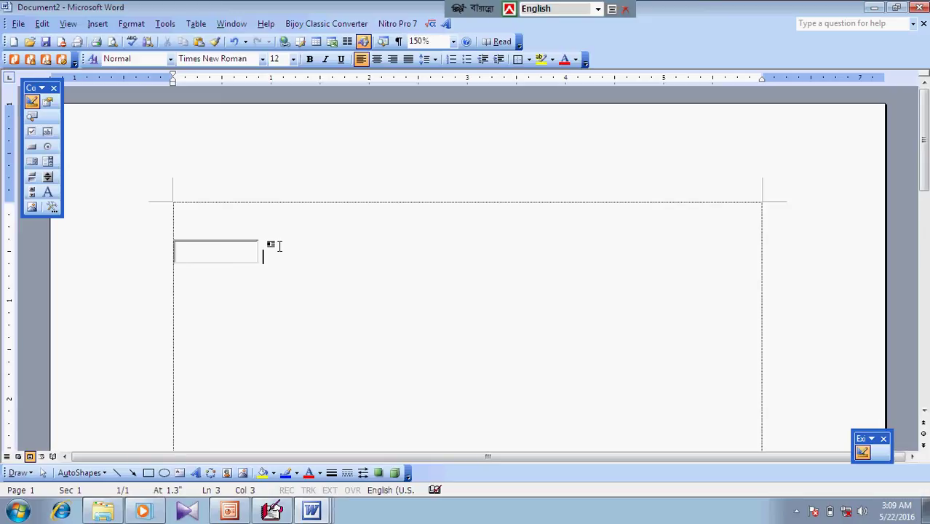
pyautogui.write('+')
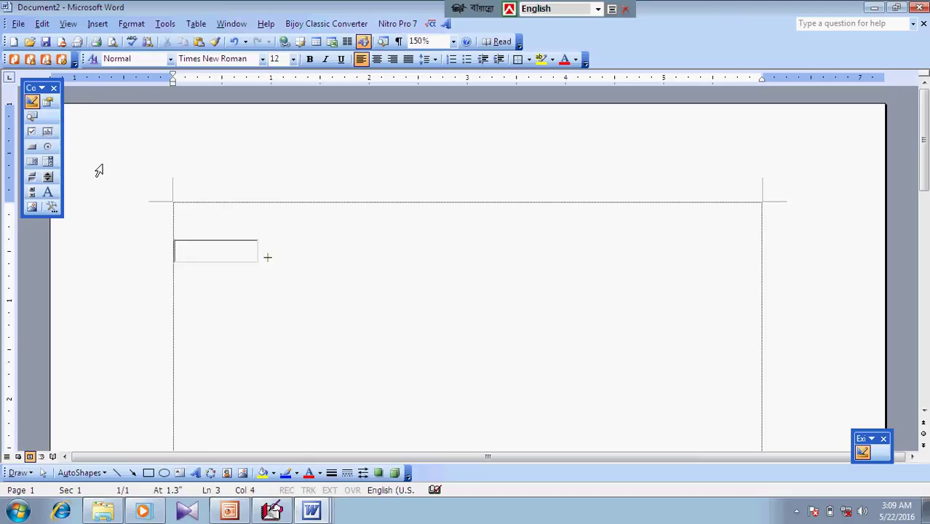
pyautogui.click(47, 132)
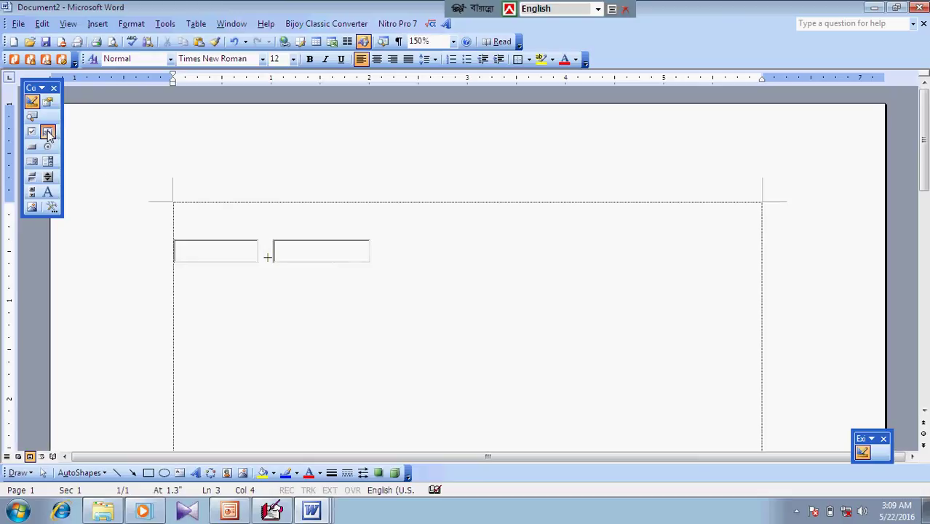
pyautogui.click(414, 245)
# Add a third text box after the '=' and a command button on the line below
pyautogui.click(47, 132)
pyautogui.click(562, 244)
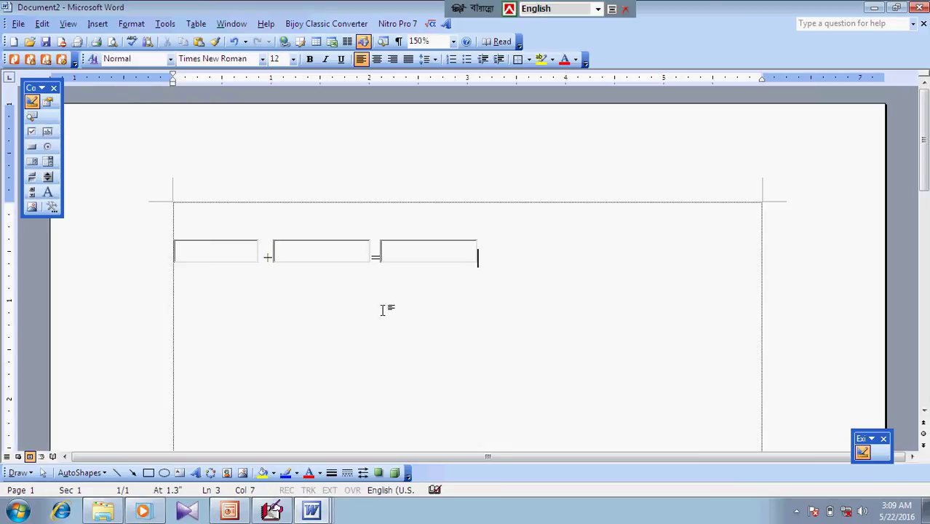
pyautogui.press('Return')
pyautogui.click(37, 159)
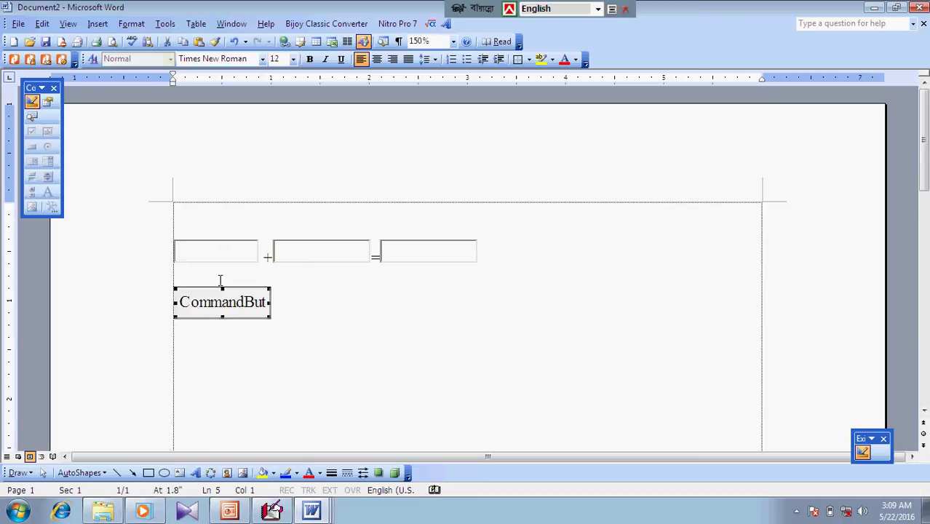
pyautogui.rightClick(230, 303)
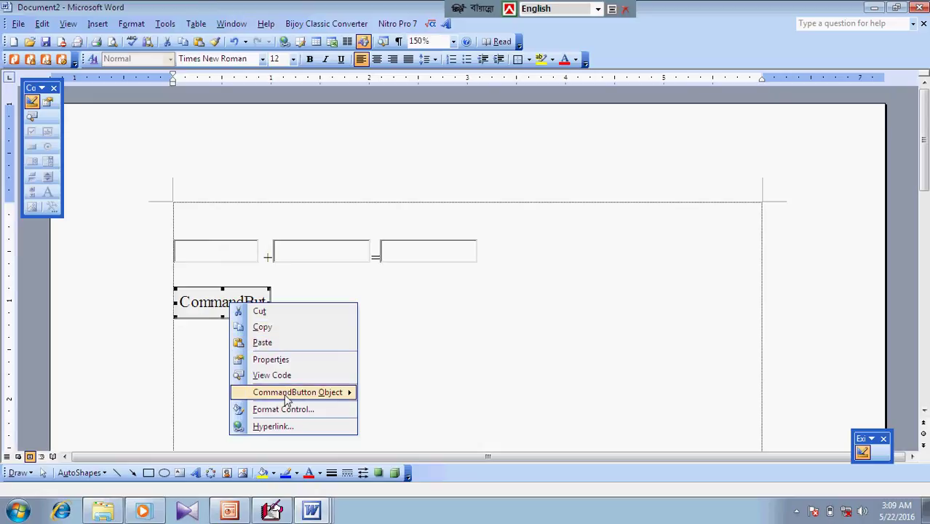
# Change the command button's caption to 'Add'
pyautogui.moveTo(309, 398)
pyautogui.click(391, 395)
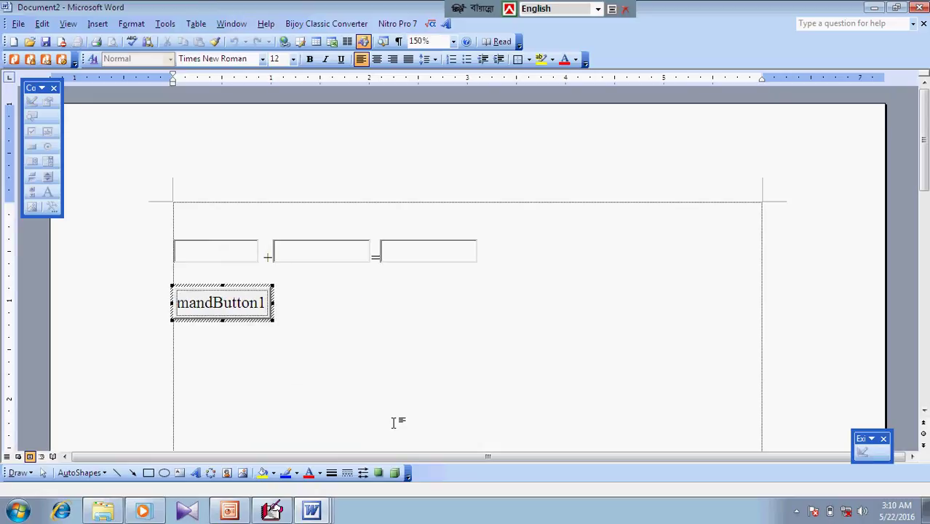
pyautogui.press('BackSpace')
pyautogui.press('BackSpace')
pyautogui.press('BackSpace')
pyautogui.press('BackSpace')
pyautogui.press('BackSpace')
pyautogui.press('BackSpace')
pyautogui.press('BackSpace')
pyautogui.press('BackSpace')
pyautogui.press('BackSpace')
pyautogui.press('BackSpace')
pyautogui.press('BackSpace')
pyautogui.press('BackSpace')
pyautogui.press('BackSpace')
pyautogui.press('BackSpace')
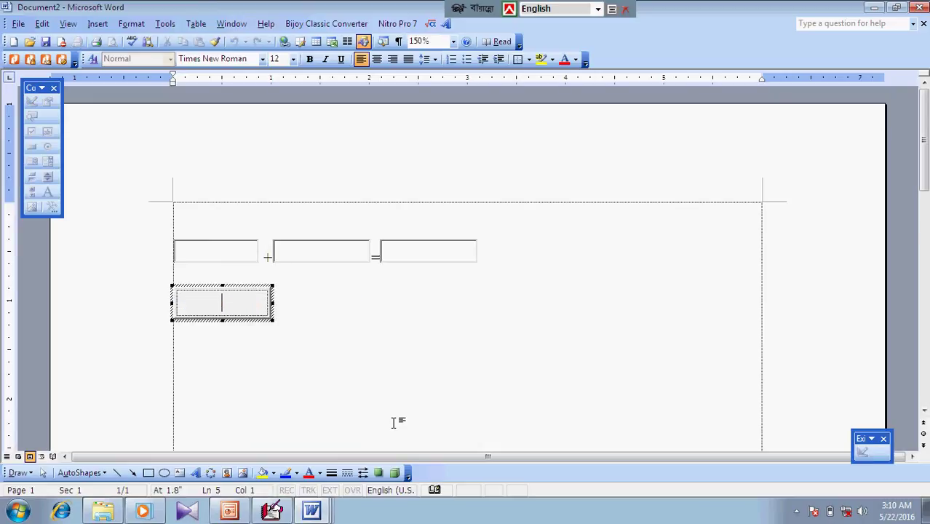
pyautogui.write('Add')
pyautogui.click(465, 440)
# Open the Add button's CommandButton1_Click procedure in the code editor
pyautogui.click(229, 246)
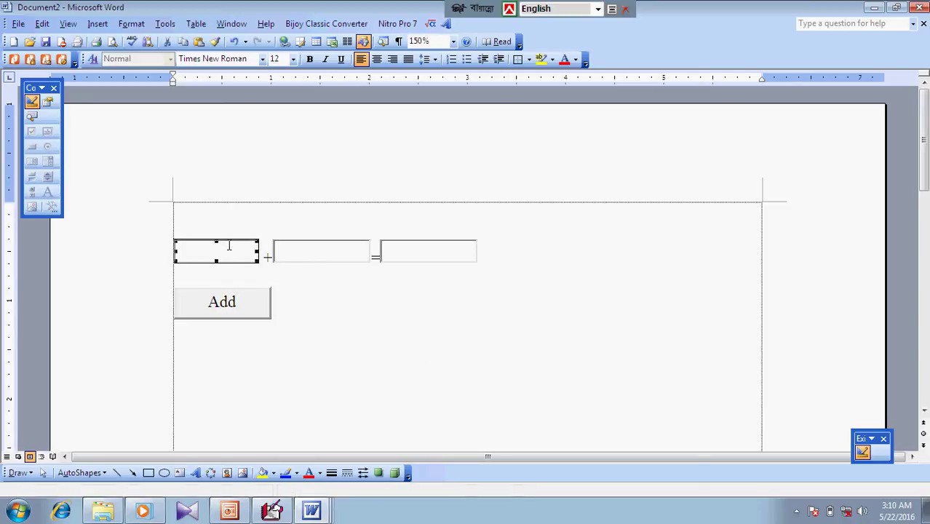
pyautogui.click(393, 292)
pyautogui.click(243, 252)
pyautogui.click(429, 308)
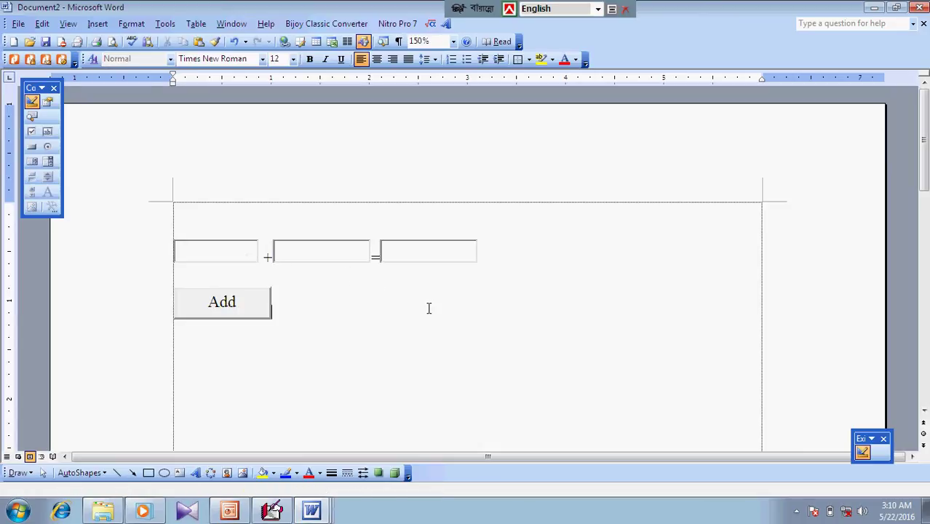
pyautogui.doubleClick(248, 310)
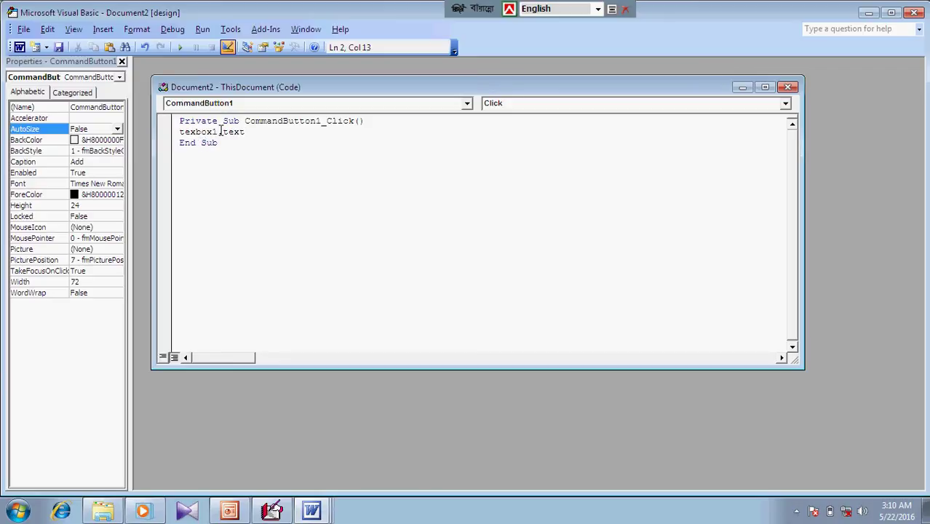
# Retarget the line to texbox3.text and begin =Val(textbox1.Text), dismissing a compile error
pyautogui.click(219, 131)
pyautogui.press('BackSpace')
pyautogui.write('3')
pyautogui.write('=val(textbox1')
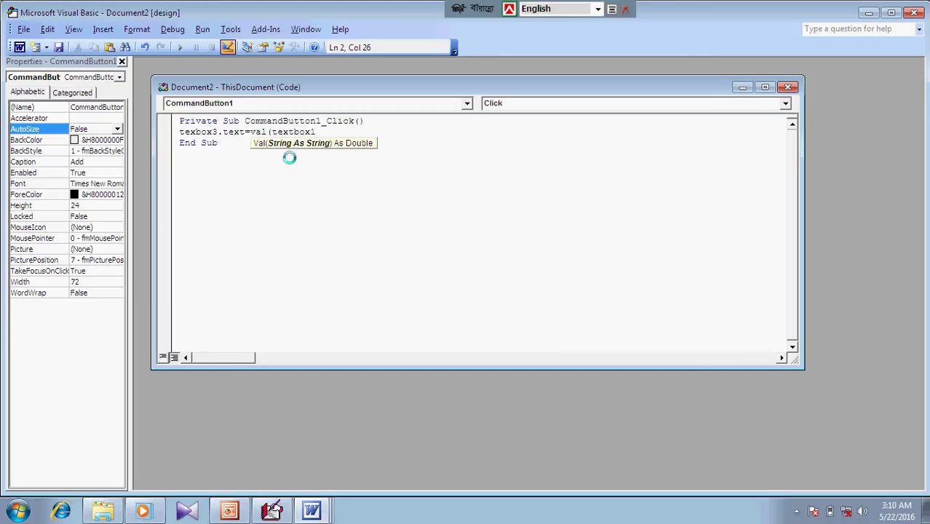
pyautogui.write('.te')
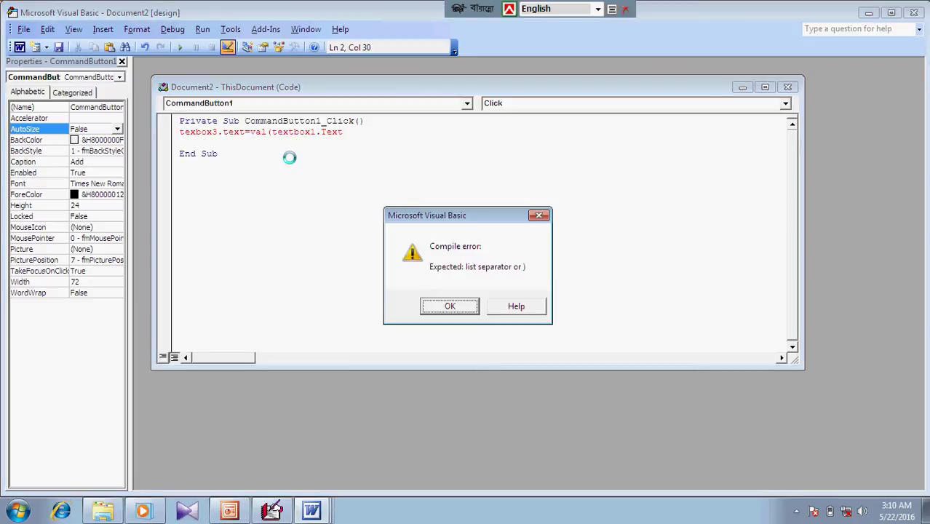
pyautogui.click(449, 306)
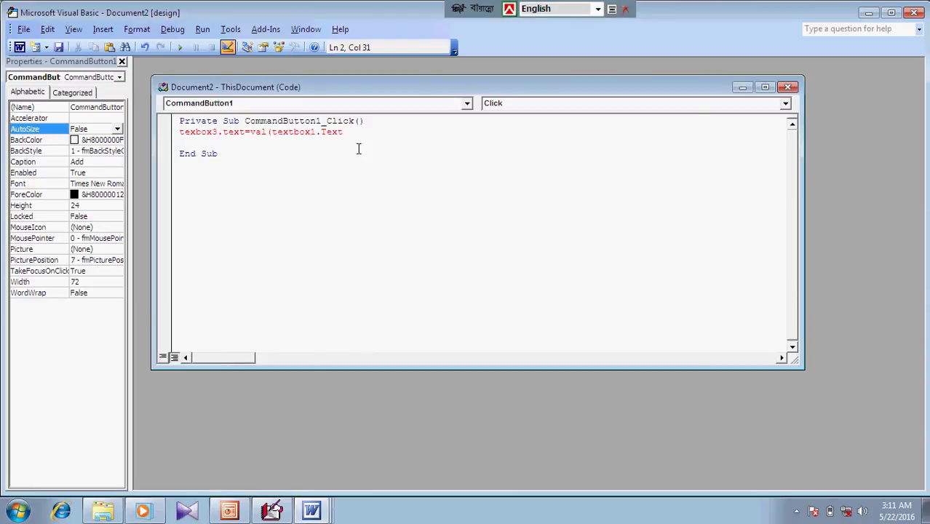
# Complete the sum with +Val(textbox2.Text) and exit design mode
pyautogui.write(')')
pyautogui.write('+val(te')
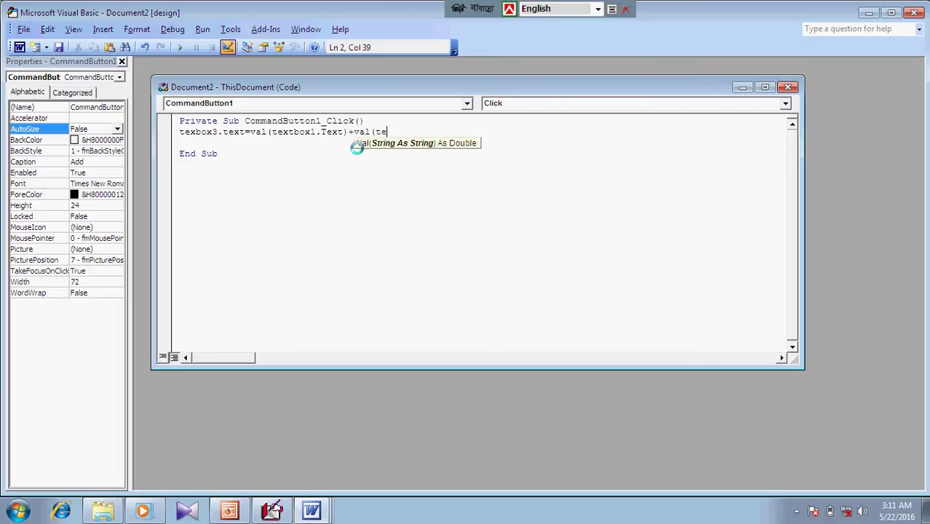
pyautogui.write('xtbox2.tex')
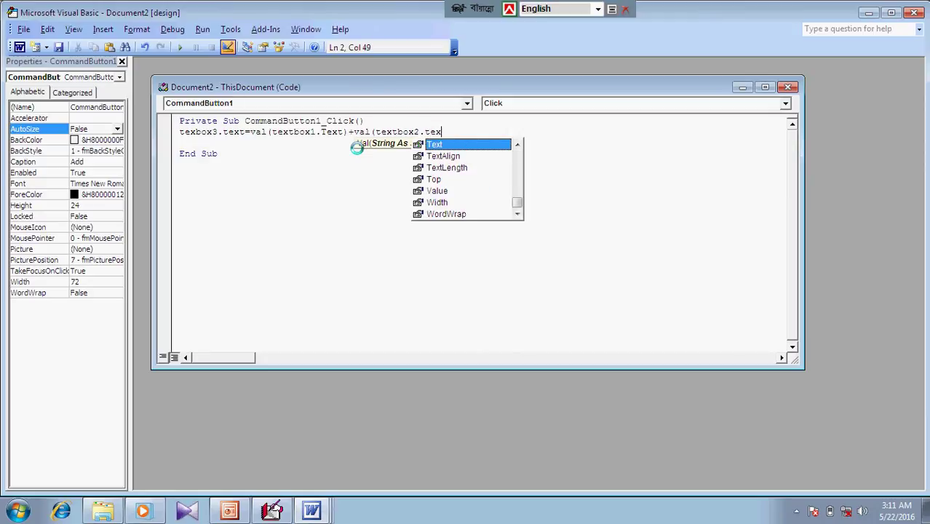
pyautogui.write('t)')
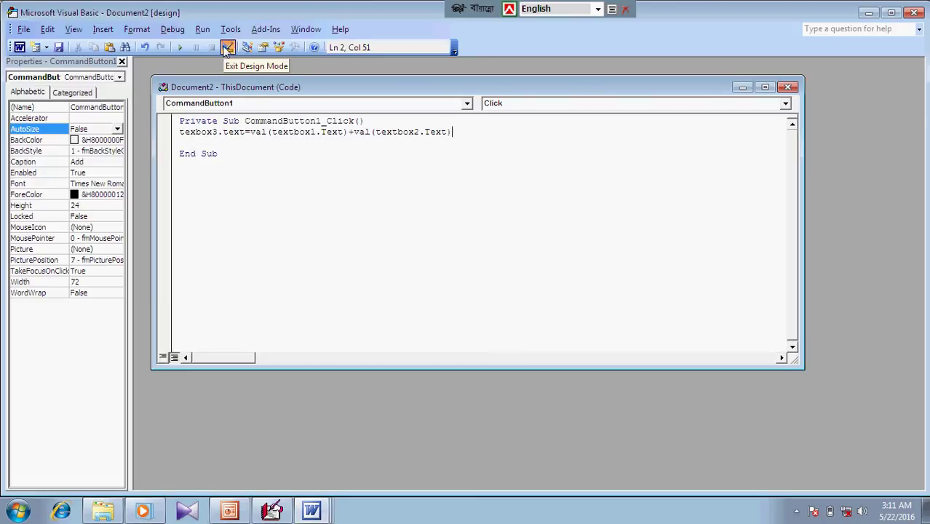
pyautogui.click(182, 47)
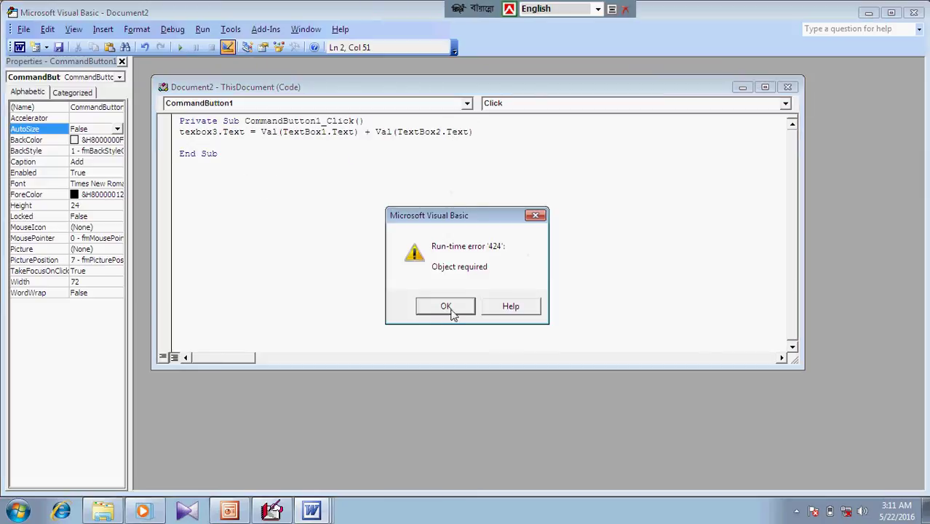
# Dismiss the Object required error, enter 12 and 2 in the first two boxes, and test Add
pyautogui.click(446, 311)
pyautogui.hotkey('alt', 'F11')
pyautogui.click(318, 262)
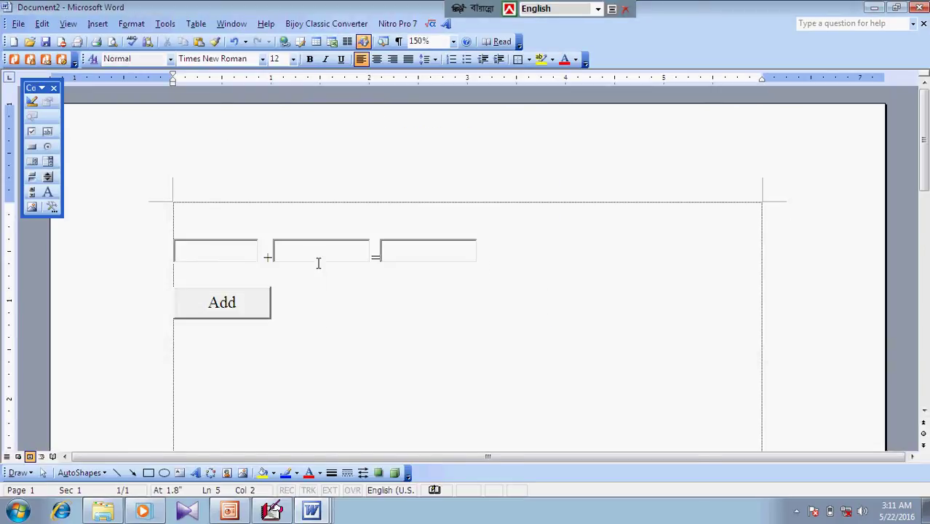
pyautogui.click(217, 252)
pyautogui.write('12')
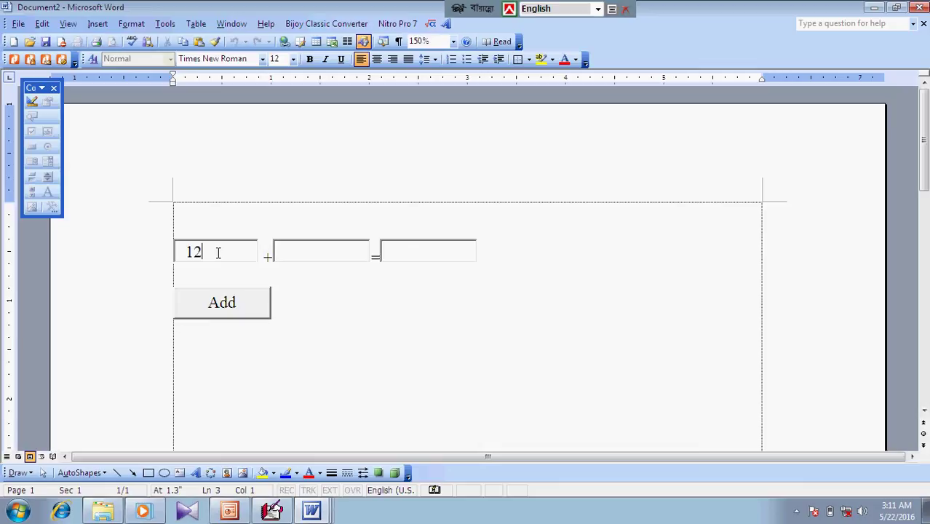
pyautogui.click(305, 252)
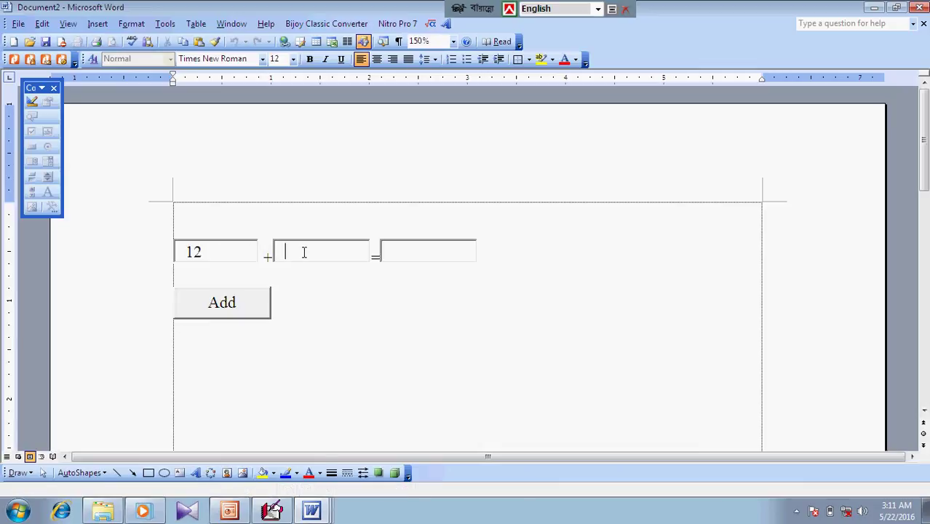
pyautogui.write('2')
pyautogui.click(234, 309)
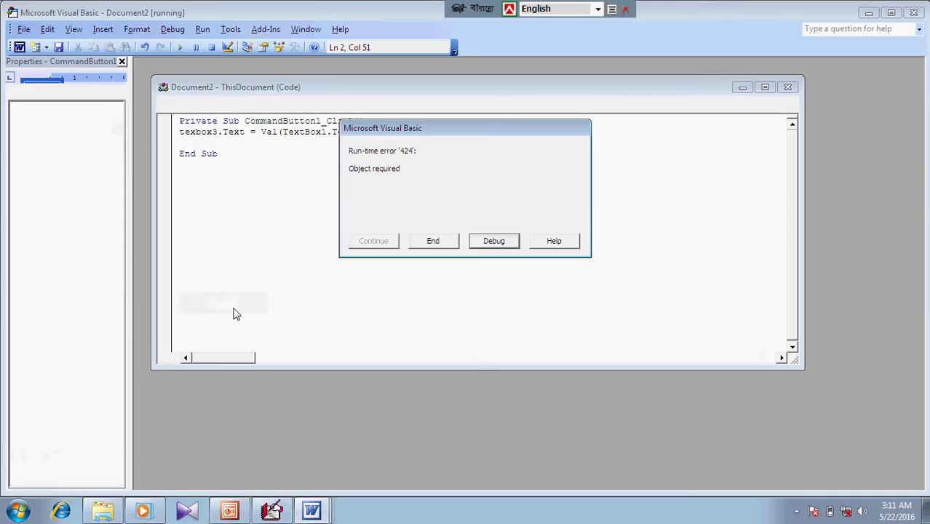
# End the run-time error and retest the Add button on the form
pyautogui.click(433, 242)
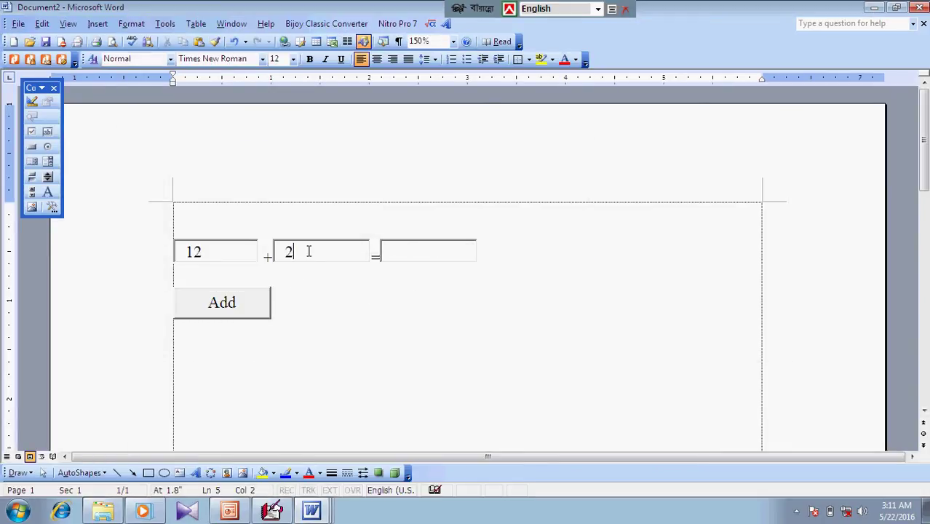
pyautogui.click(305, 251)
pyautogui.click(221, 250)
pyautogui.click(420, 254)
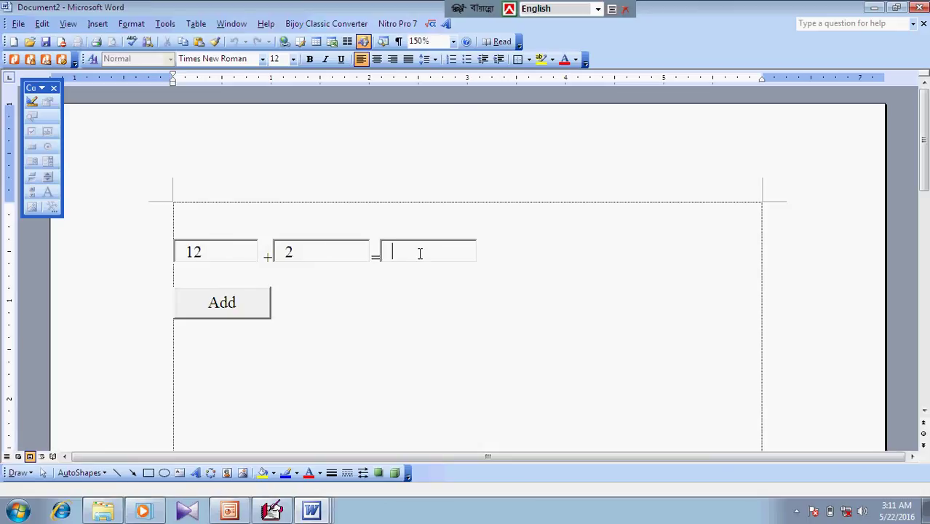
pyautogui.click(199, 307)
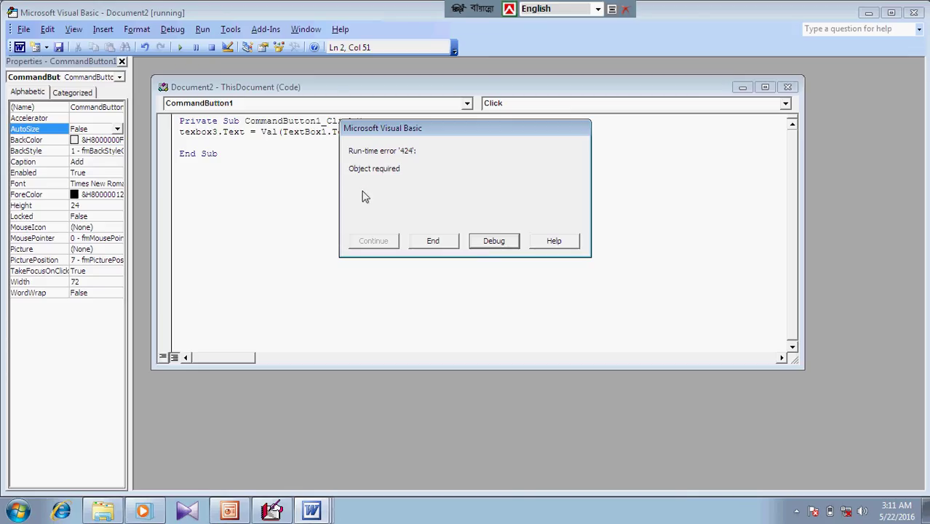
# End the error again, rerun Add, and choose Debug to flag the failing texbox3 line
pyautogui.click(433, 241)
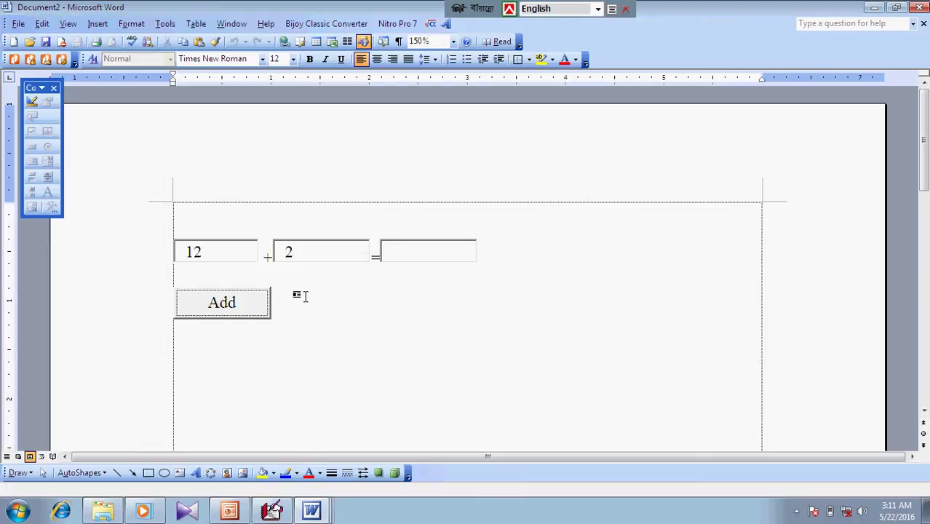
pyautogui.click(250, 305)
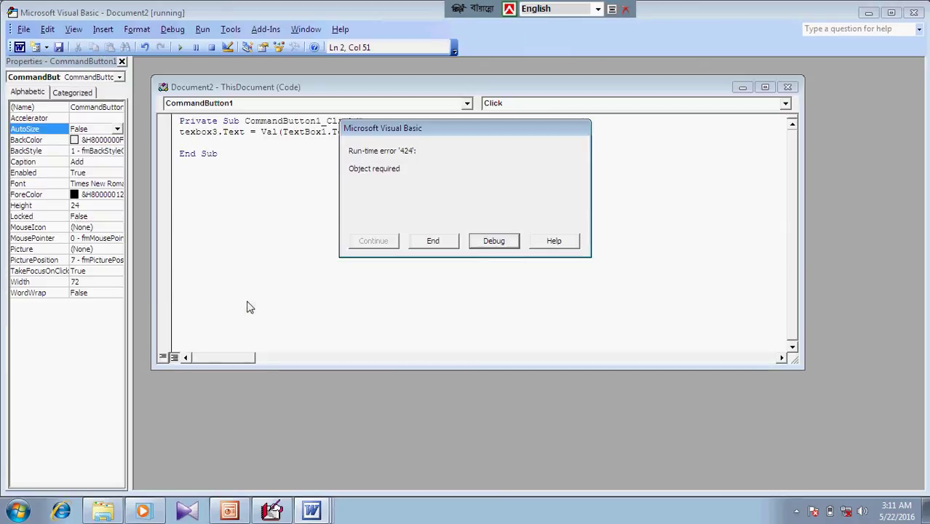
pyautogui.click(494, 241)
pyautogui.click(280, 182)
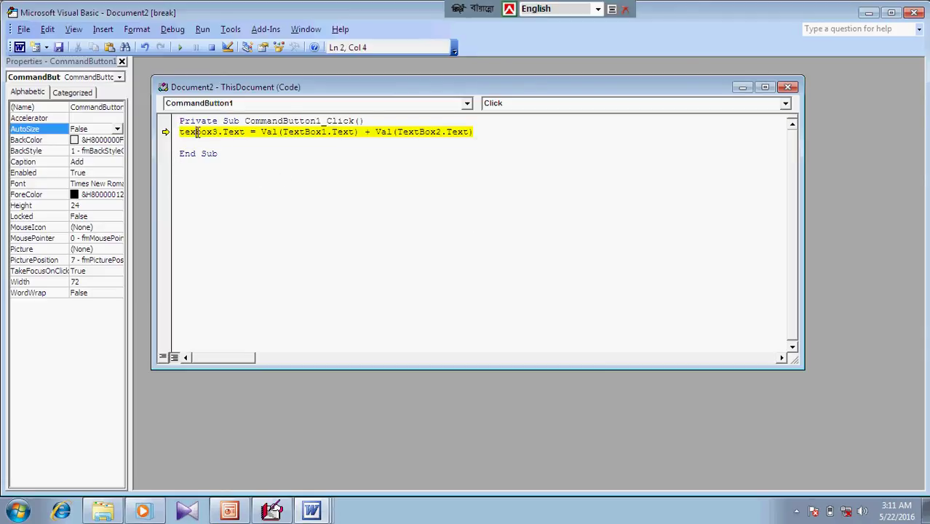
# Correct texbox3 to textbox3, resume the code, and cancel the Macros list
pyautogui.write('t')
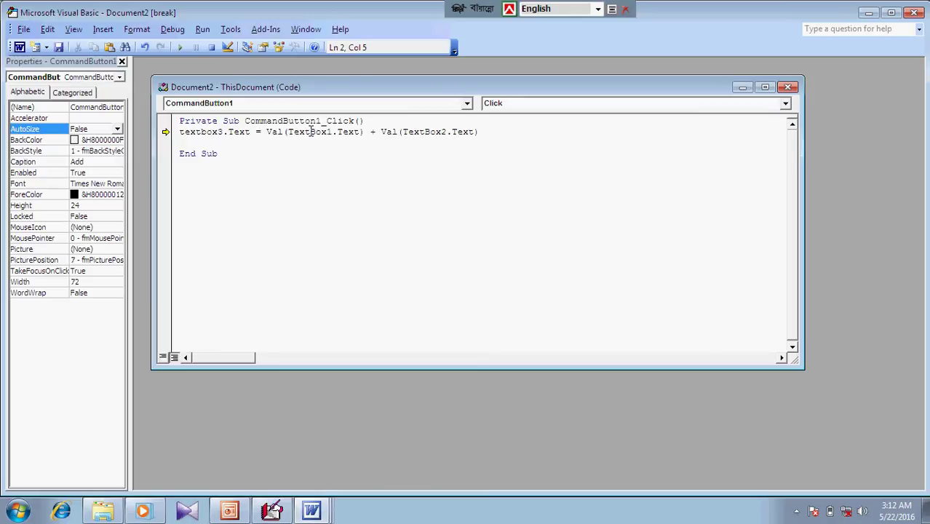
pyautogui.click(384, 183)
pyautogui.click(179, 47)
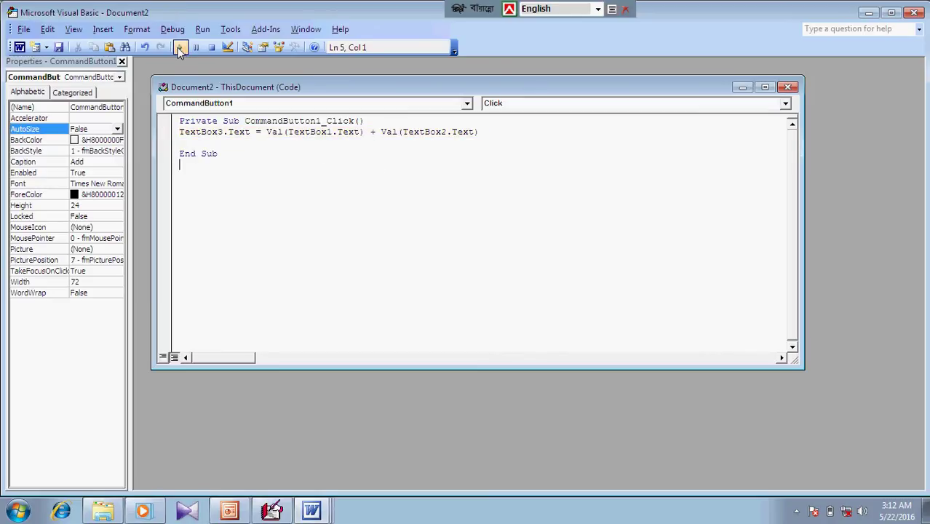
pyautogui.click(180, 48)
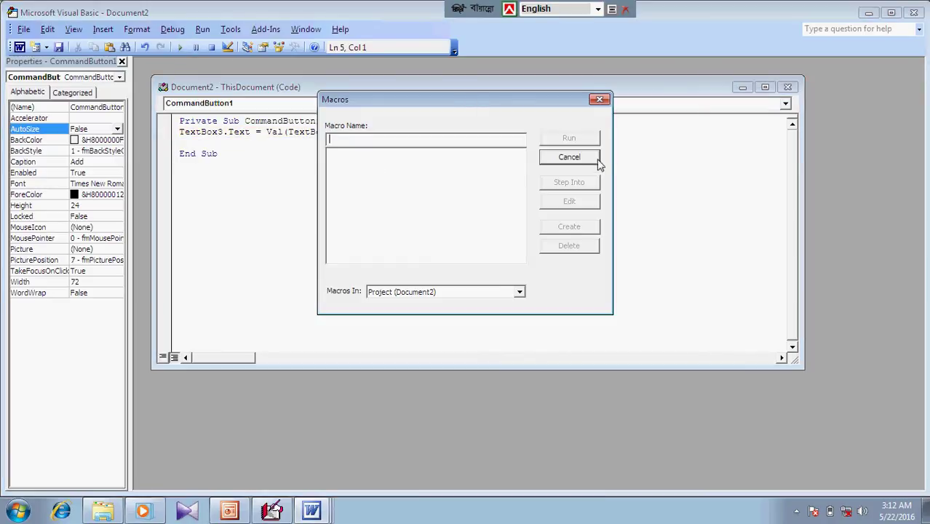
pyautogui.click(569, 157)
# Back in Word, exit Design Mode and try the Add button on the form
pyautogui.click(227, 48)
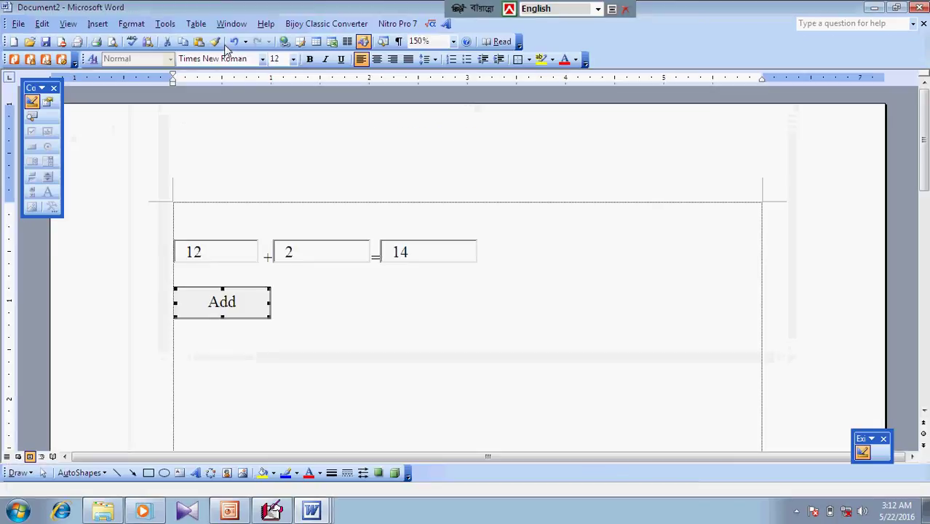
pyautogui.click(311, 281)
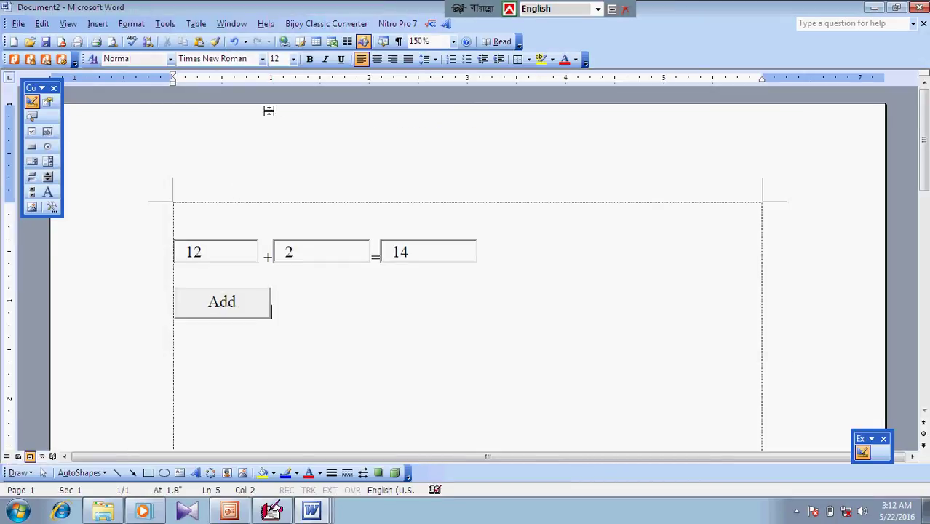
pyautogui.click(211, 301)
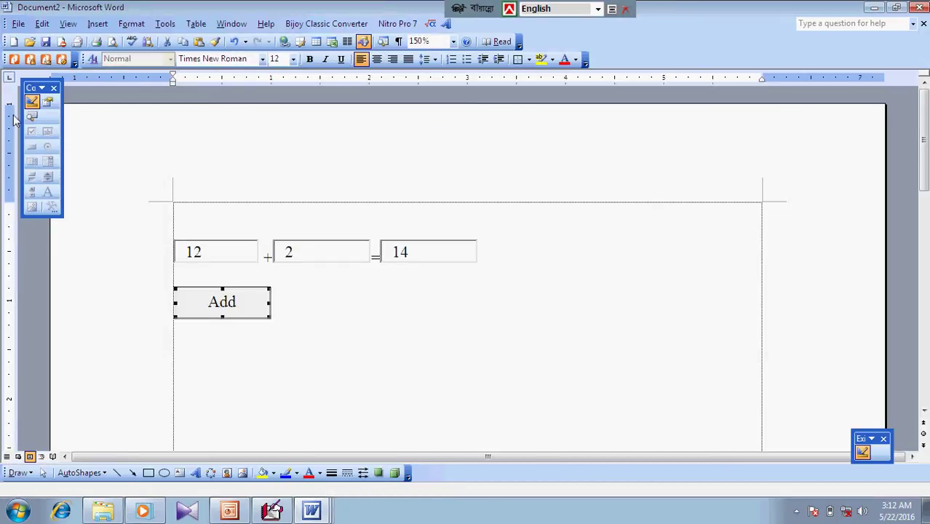
pyautogui.click(31, 101)
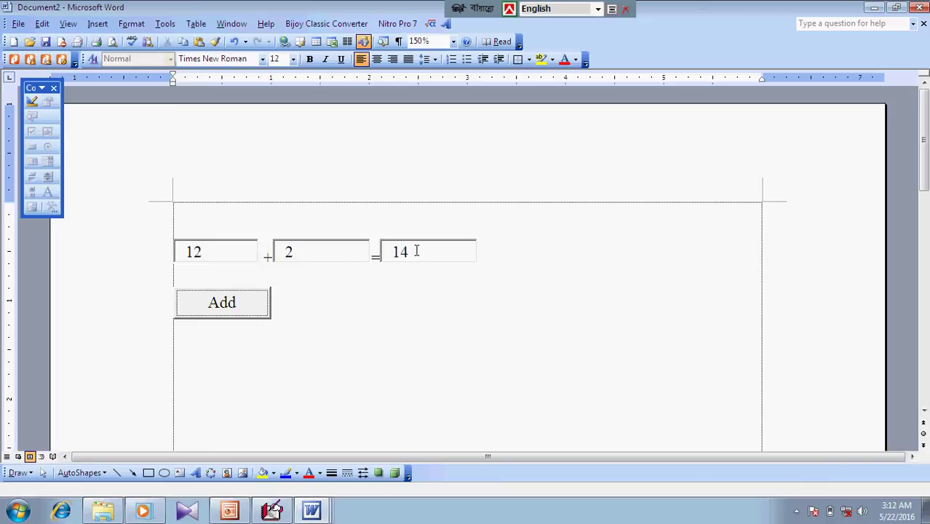
pyautogui.click(248, 312)
# Change the second box from 2 to 9 and add, showing 21, then re-enter Design Mode
pyautogui.moveTo(317, 252); pyautogui.dragTo(273, 262)
pyautogui.write('9')
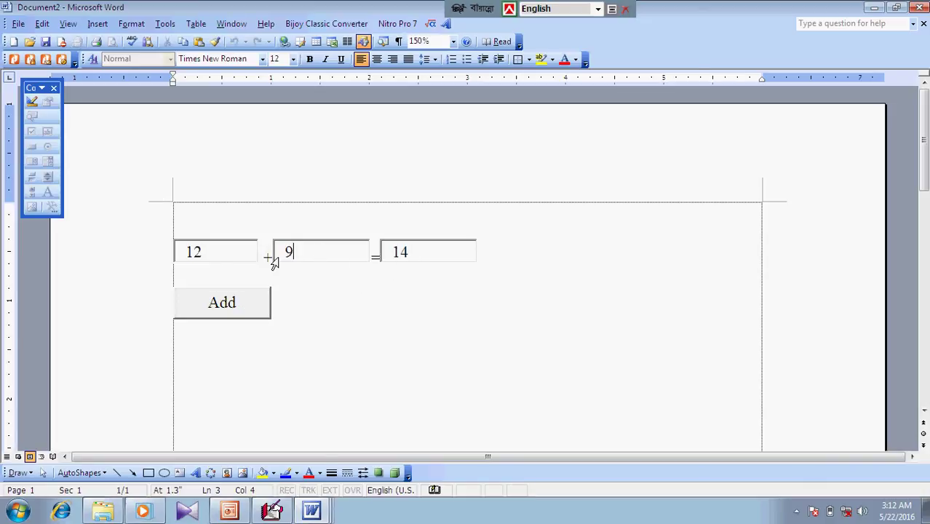
pyautogui.click(237, 309)
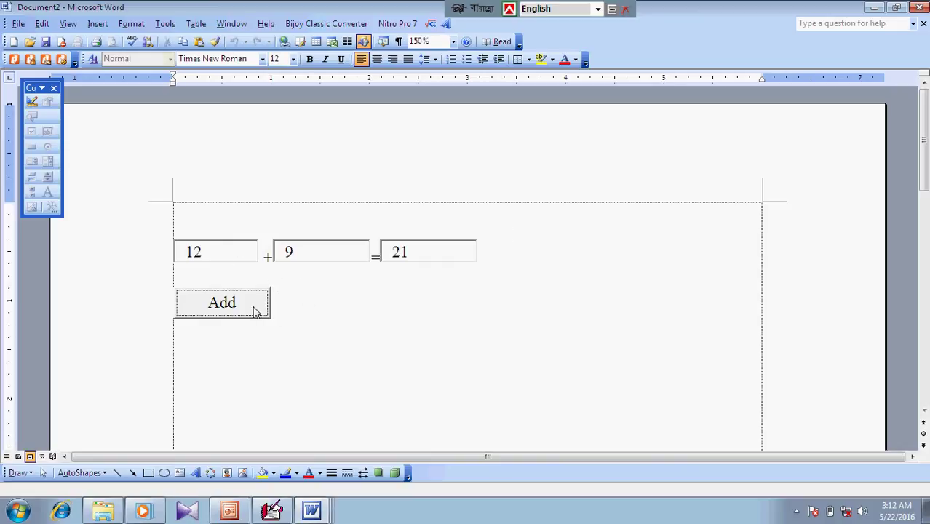
pyautogui.click(33, 103)
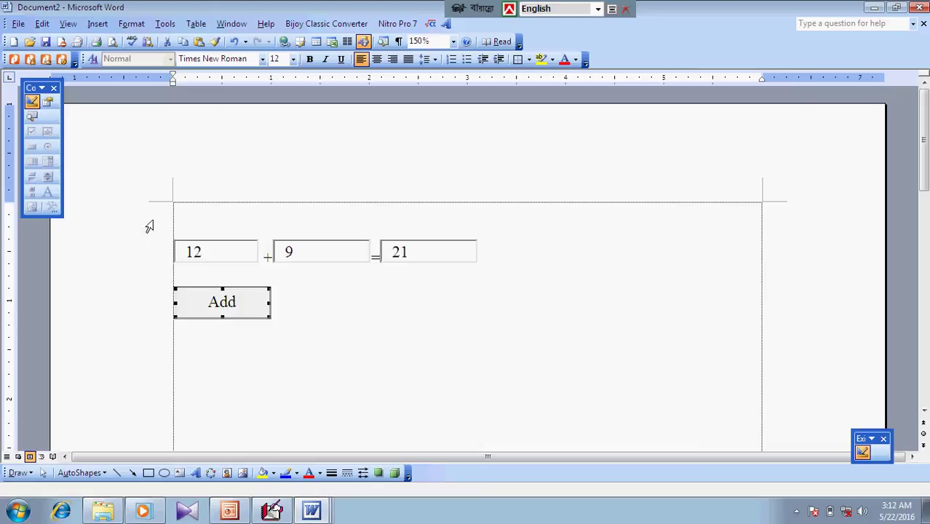
# View the Add button's code, run it, and replace 12 with 8 so Add shows 17
pyautogui.doubleClick(221, 304)
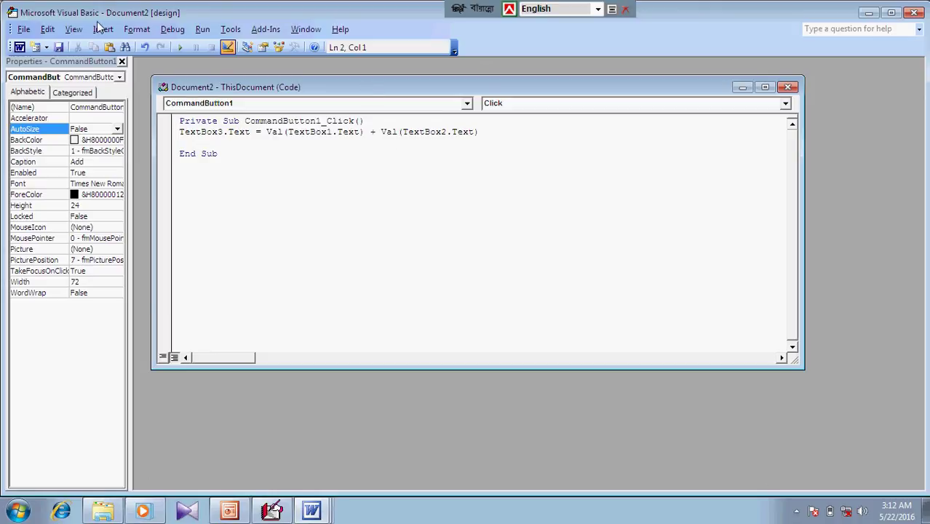
pyautogui.click(182, 48)
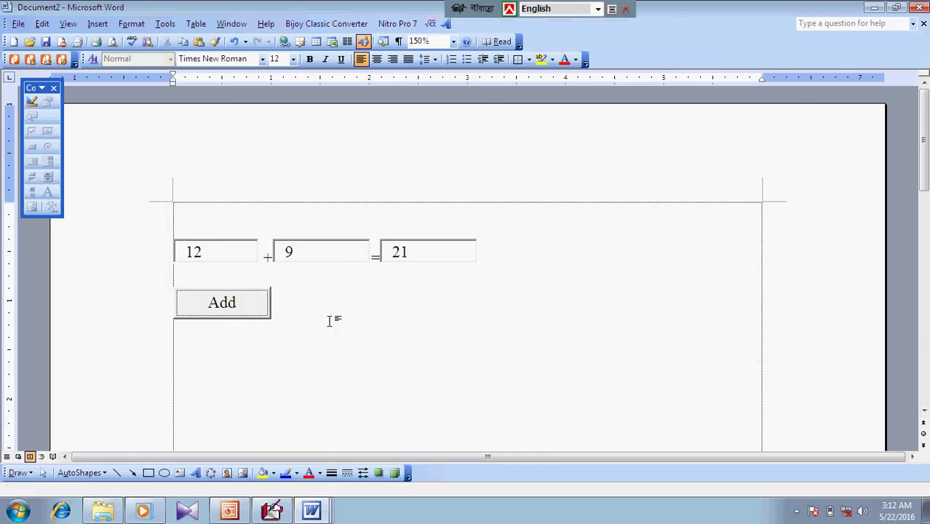
pyautogui.moveTo(235, 247); pyautogui.dragTo(177, 254)
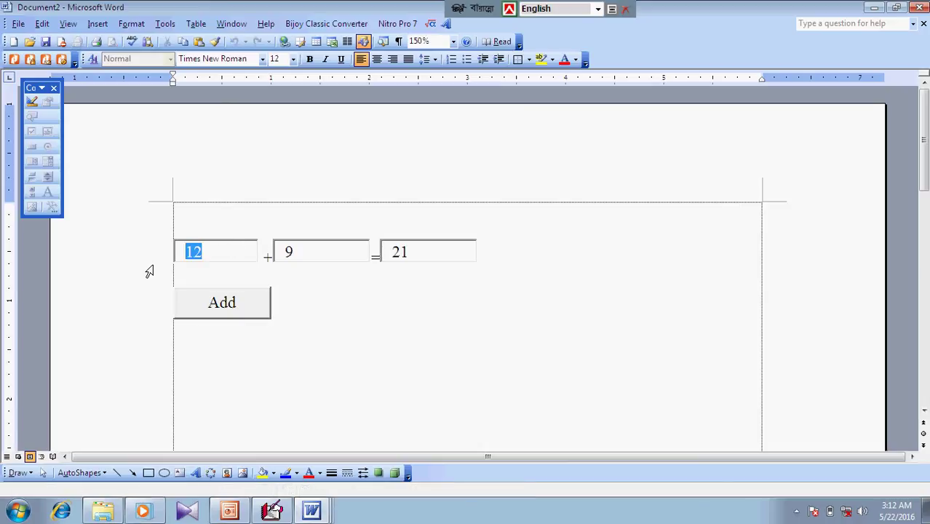
pyautogui.write('8')
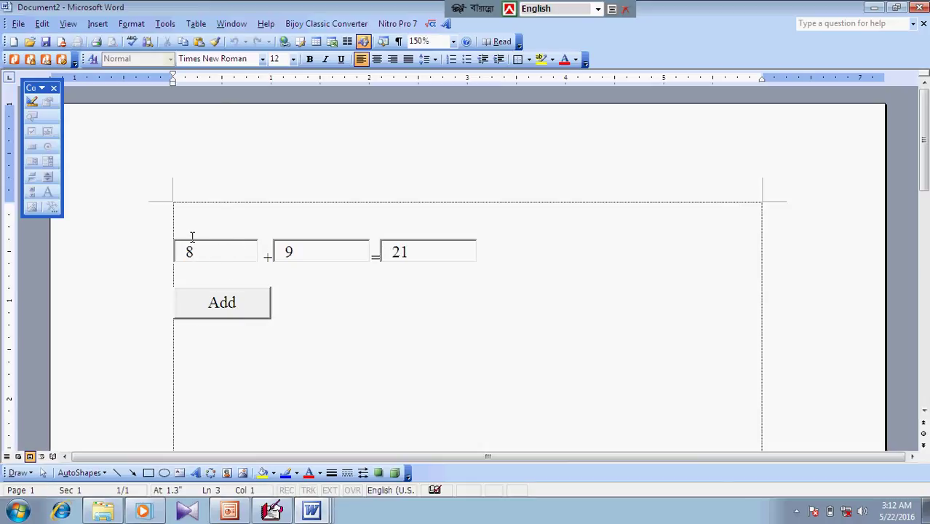
pyautogui.click(256, 308)
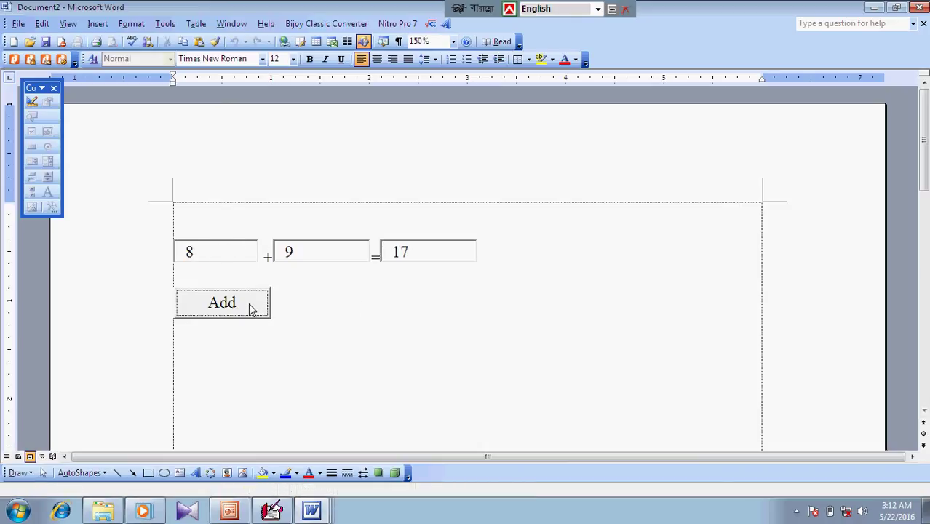
pyautogui.click(423, 248)
pyautogui.click(299, 252)
# Open and close the Tools > Options dialog without changes
pyautogui.click(165, 24)
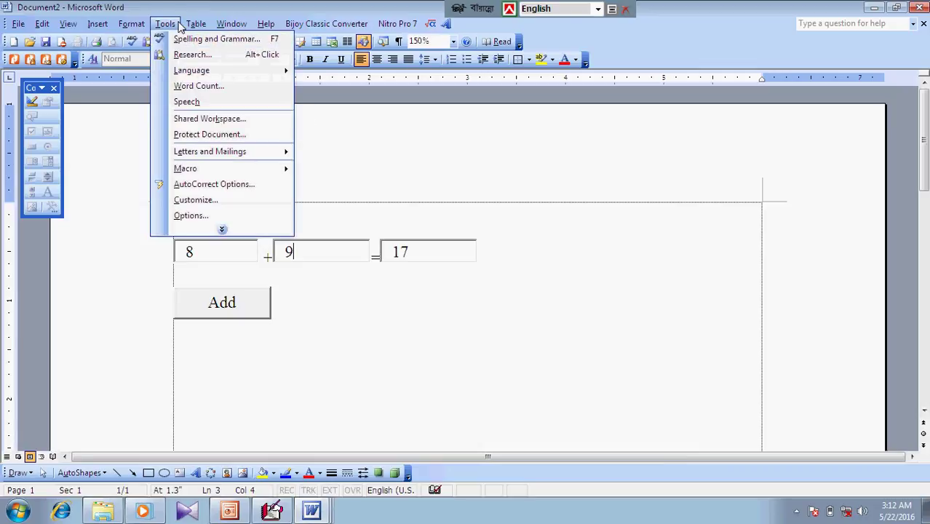
pyautogui.click(213, 214)
pyautogui.click(488, 64)
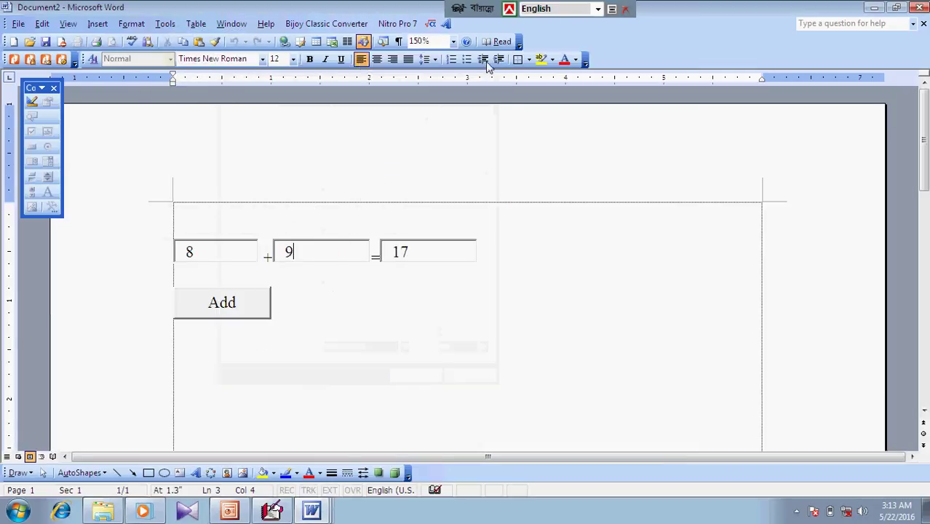
pyautogui.click(167, 24)
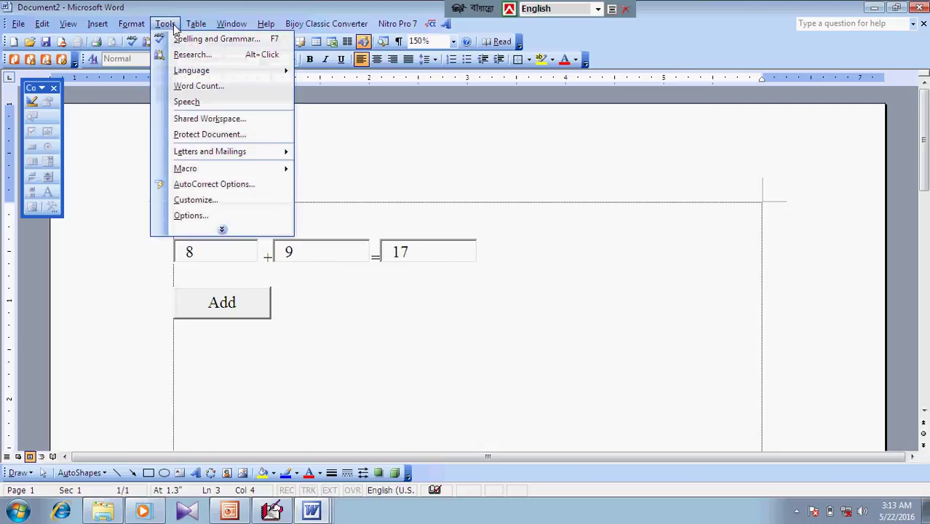
pyautogui.click(623, 205)
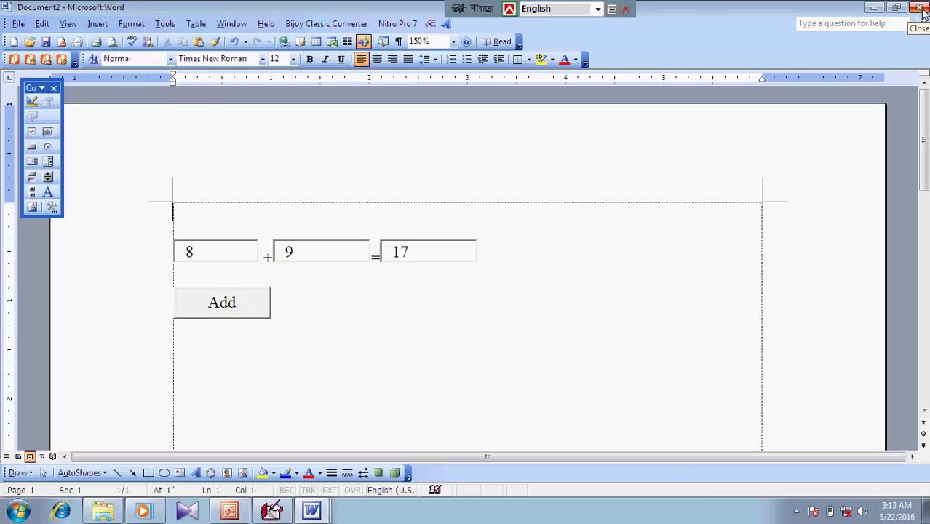
# Close Document2 without saving, then minimize Word and the Visual Basic Editor
pyautogui.click(920, 9)
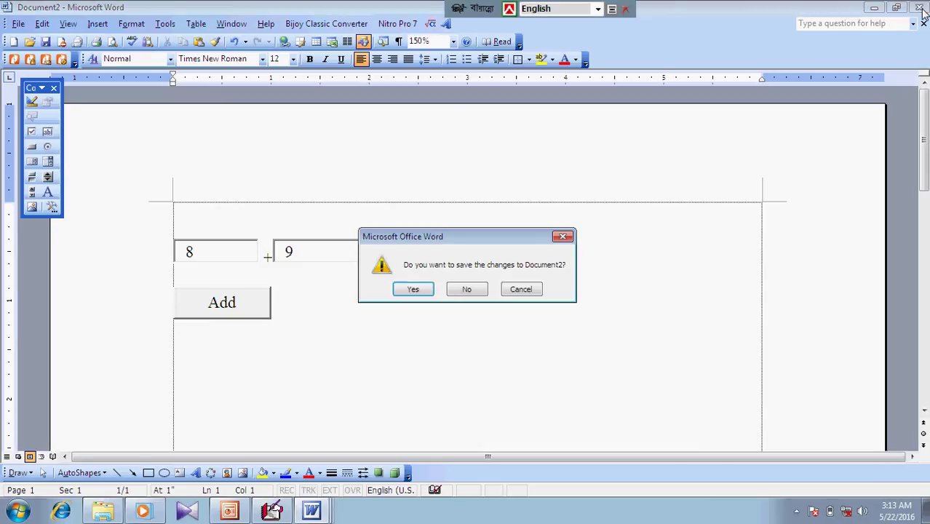
pyautogui.click(471, 290)
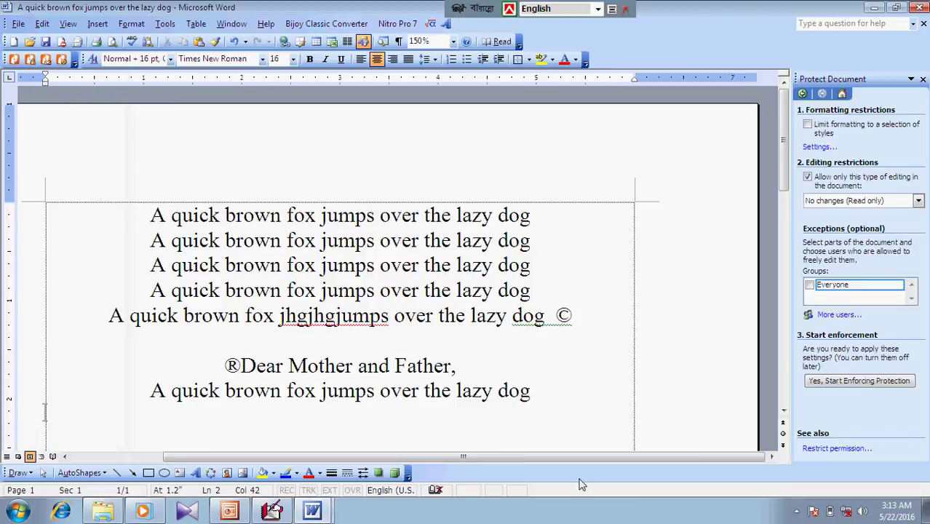
pyautogui.click(874, 10)
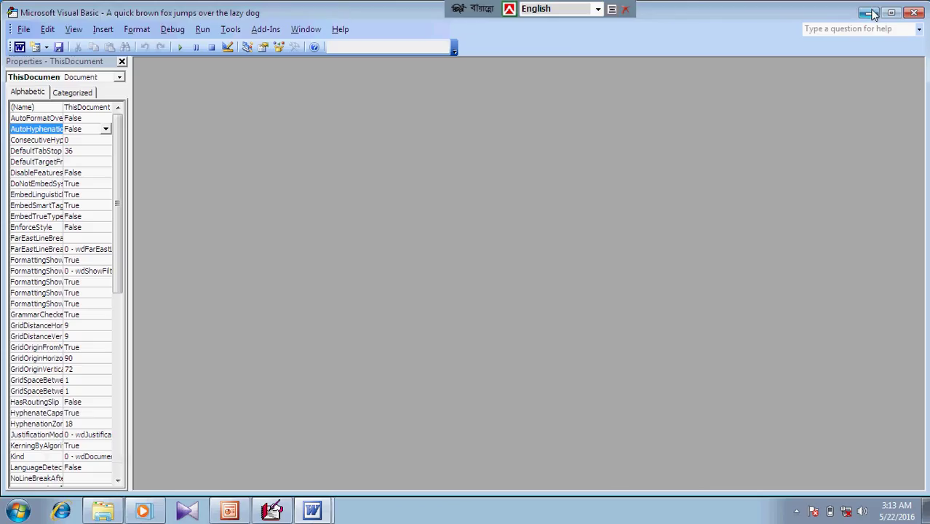
pyautogui.click(874, 10)
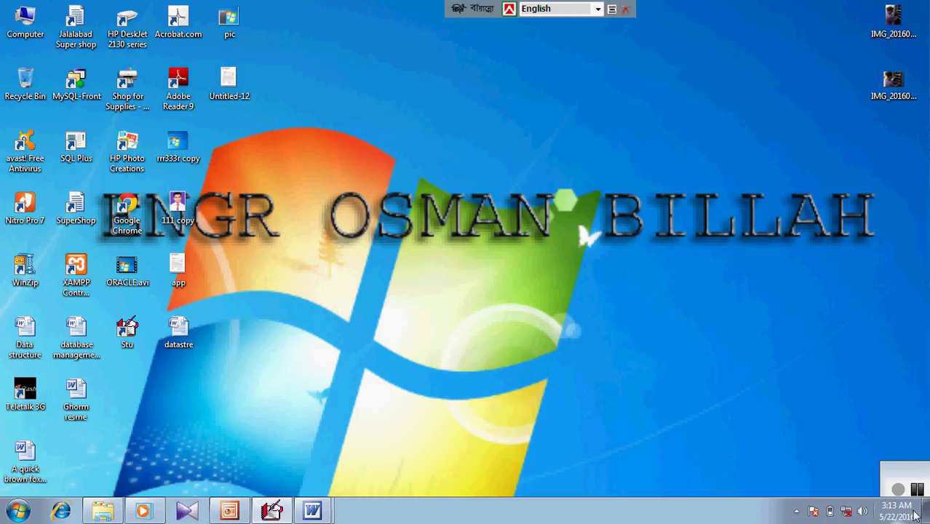